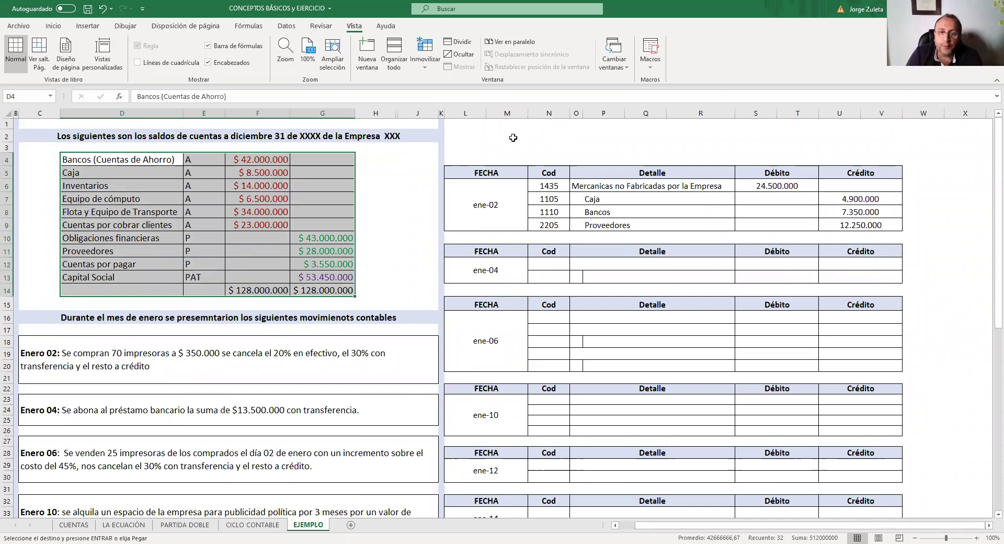
# Step: Review the ene-02 journal entry's 1435 merchandise debit line against the Enero 02 printer purchase statement
pyautogui.moveTo(544, 186); pyautogui.dragTo(868, 186)
pyautogui.moveTo(553, 186); pyautogui.dragTo(603, 187)
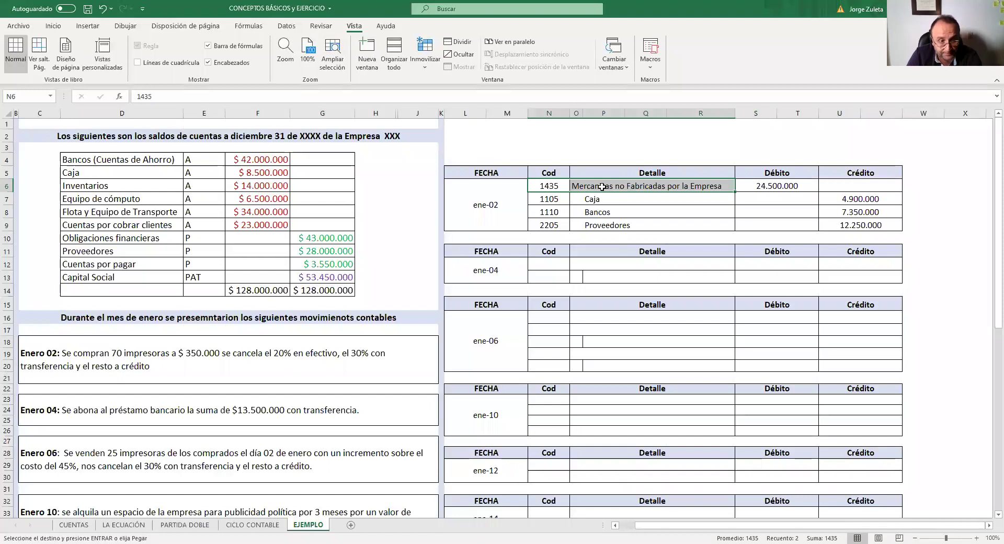
pyautogui.click(311, 352)
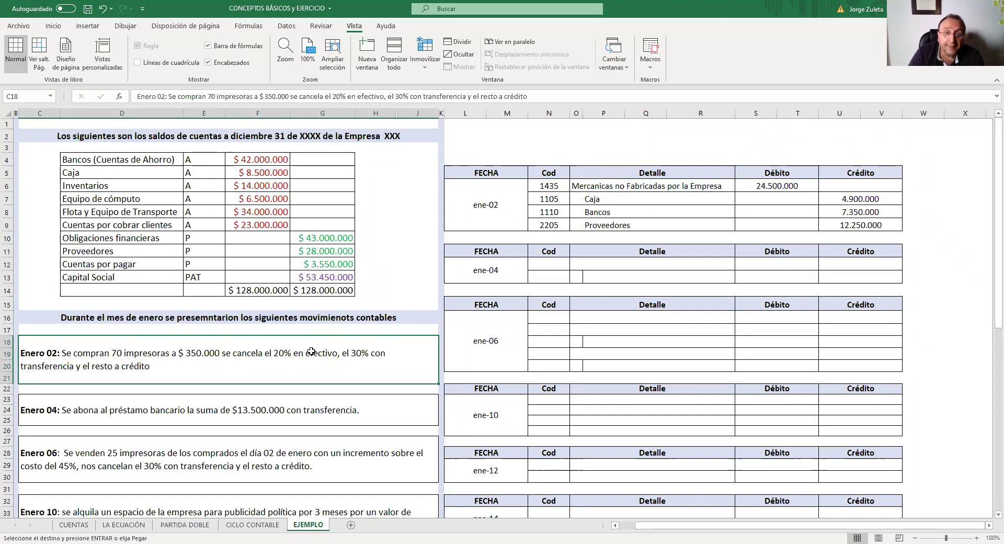
pyautogui.moveTo(548, 187); pyautogui.dragTo(848, 184)
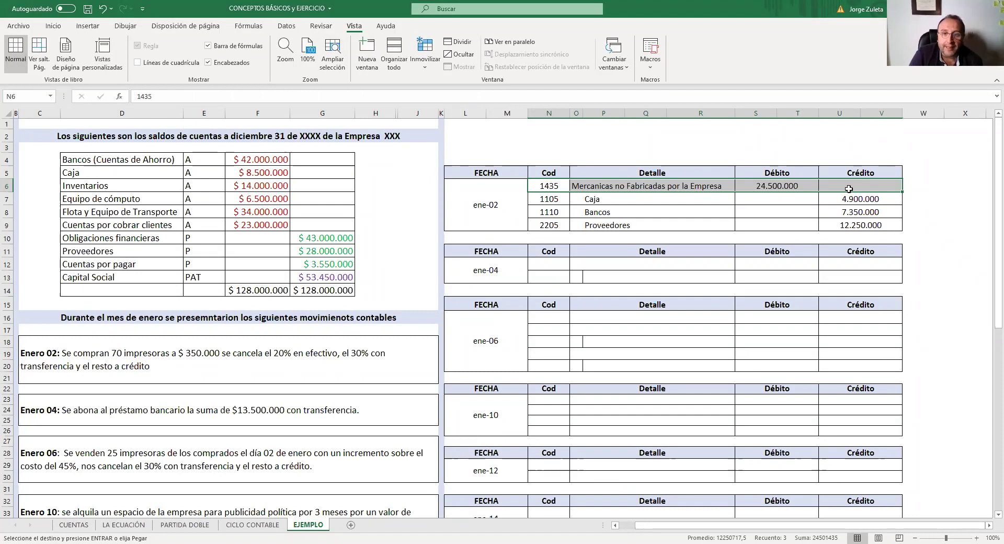
pyautogui.click(545, 182)
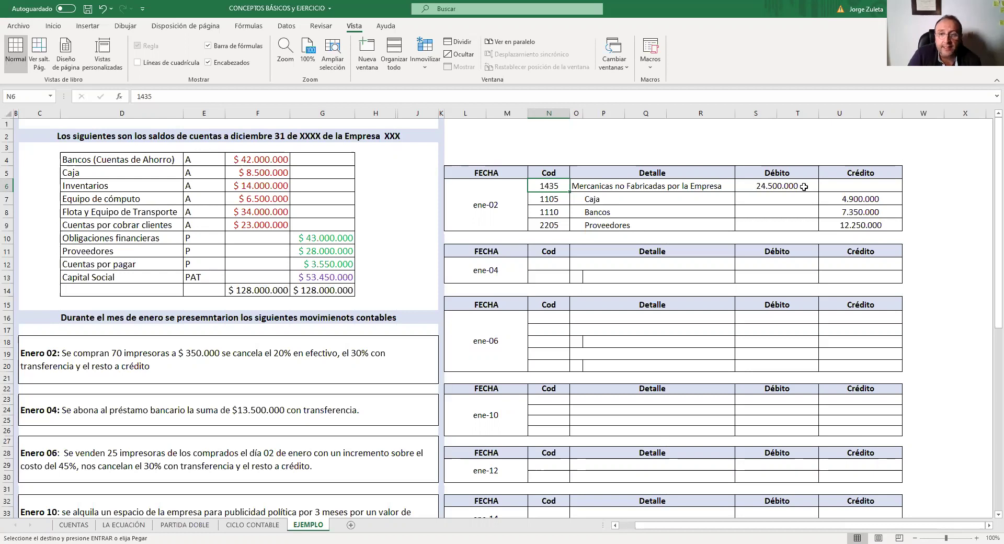
pyautogui.hotkey('shift', 'Right')
pyautogui.moveTo(804, 187); pyautogui.dragTo(804, 187)
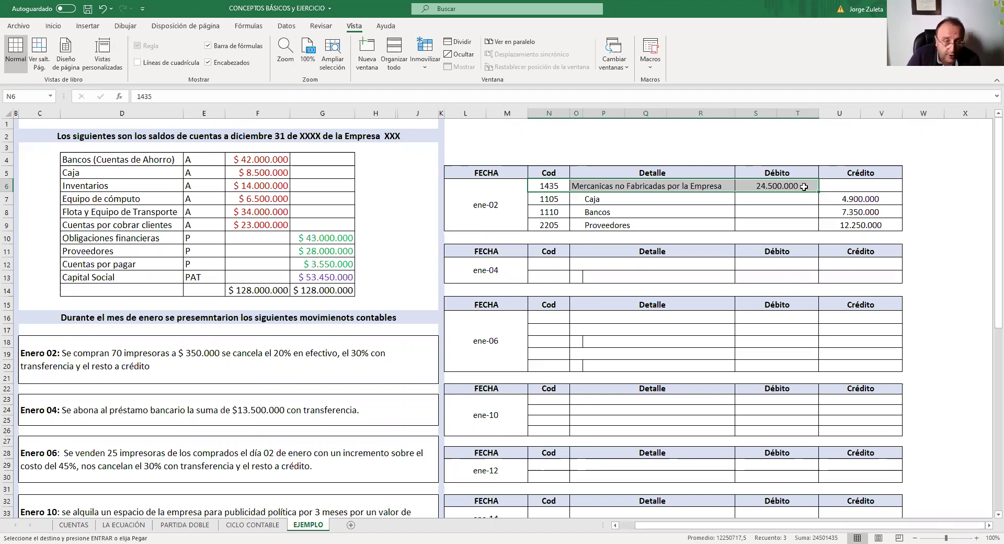
# Step: Read the Enero 04 statement about the bank loan payment, keeping the workbook open
pyautogui.scroll(-1, 102, 375)
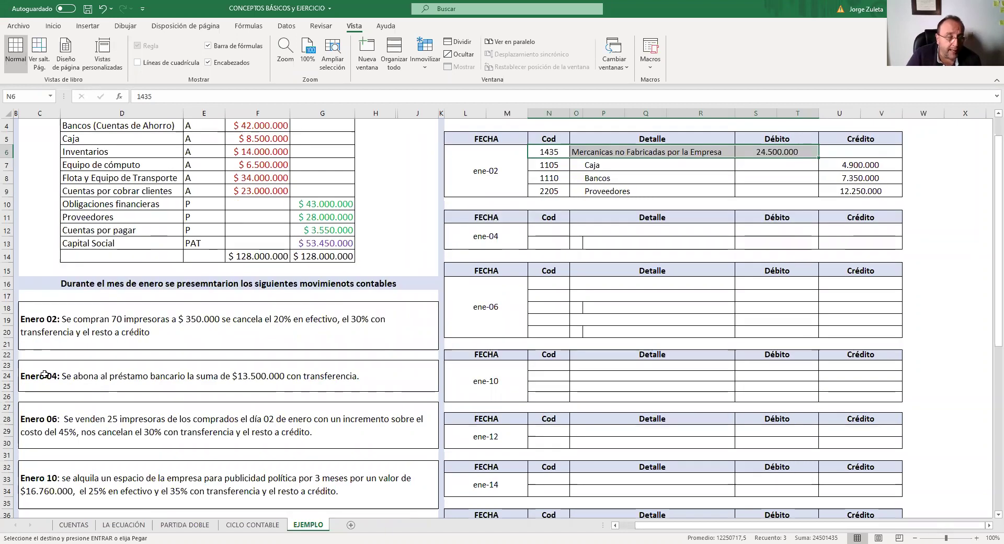
pyautogui.click(24, 376)
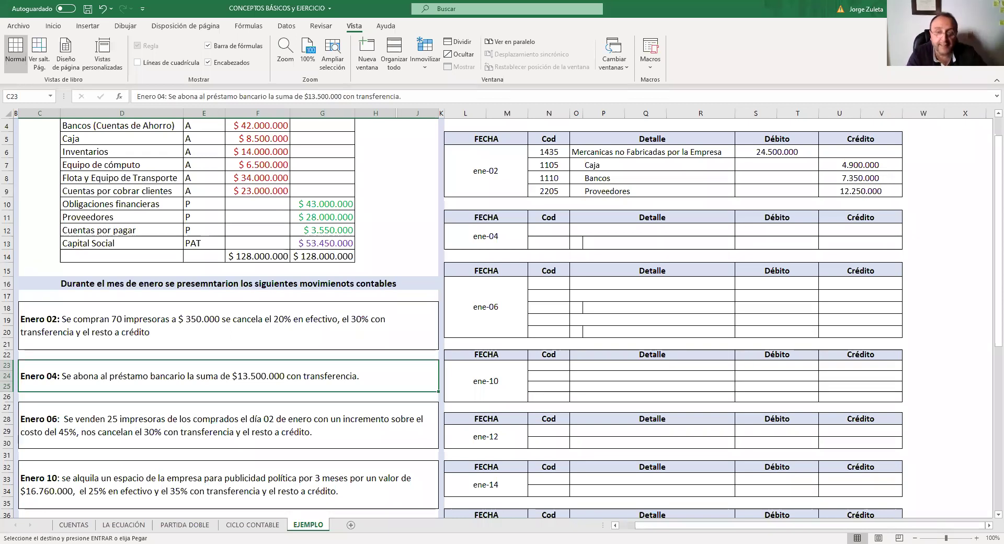
pyautogui.hotkey('ctrl', 'w')
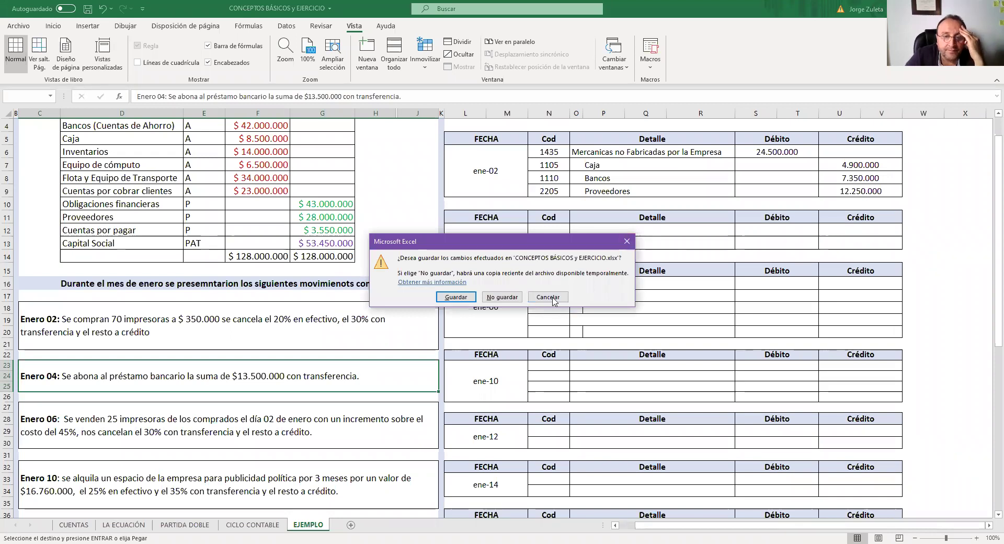
pyautogui.press('Escape')
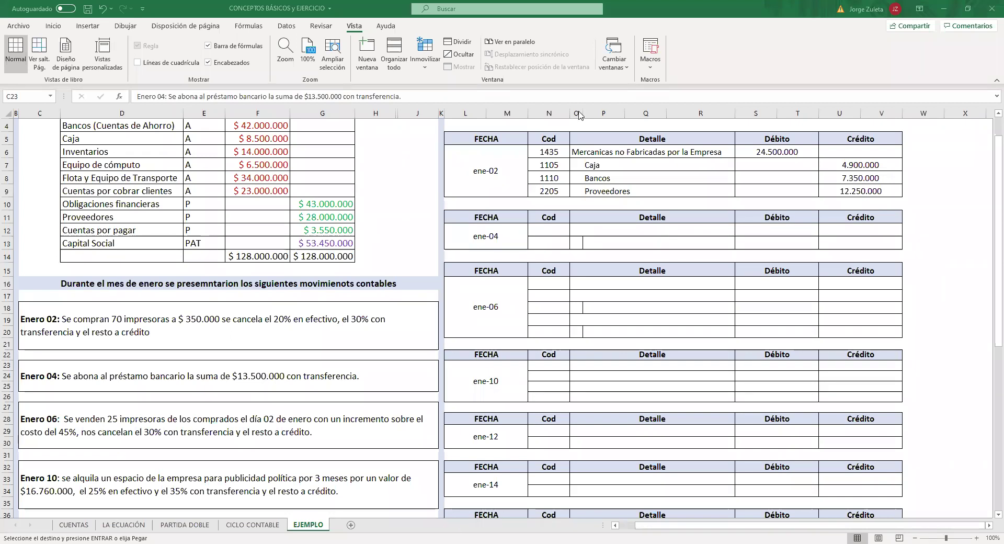
# Step: Highlight the Obligaciones financieras row of the balances table with a yellow fill
pyautogui.moveTo(85, 204); pyautogui.dragTo(310, 203)
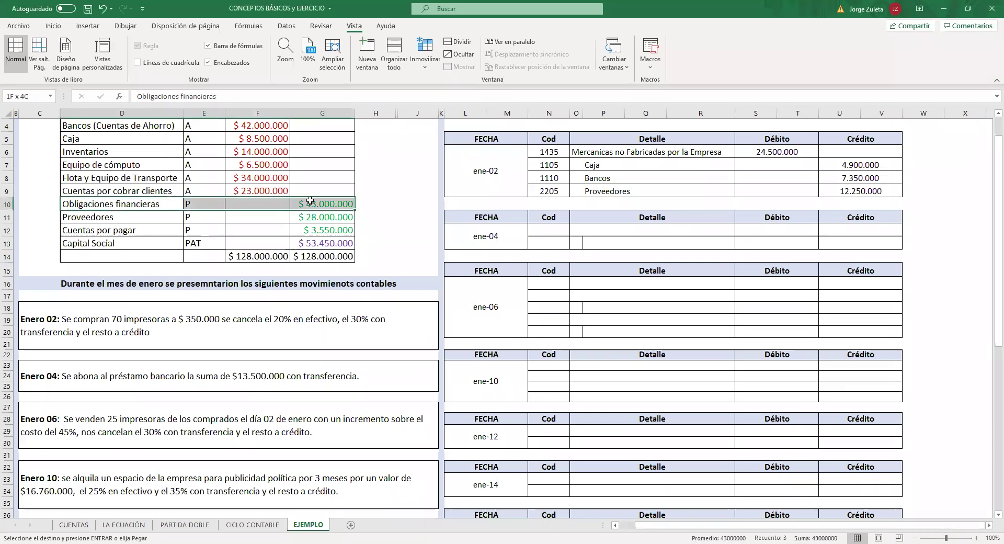
pyautogui.click(55, 26)
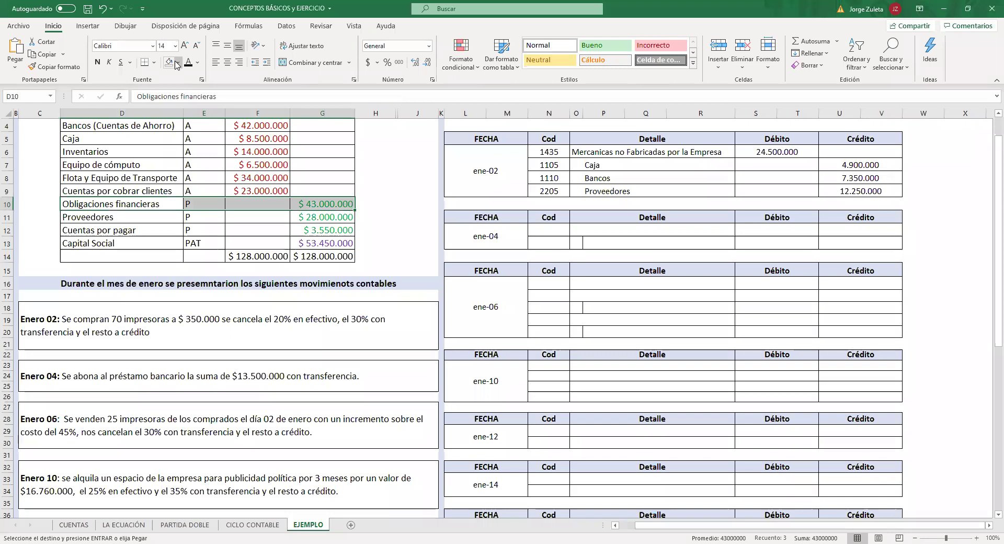
pyautogui.click(177, 63)
pyautogui.click(197, 161)
pyautogui.moveTo(80, 202); pyautogui.dragTo(324, 208)
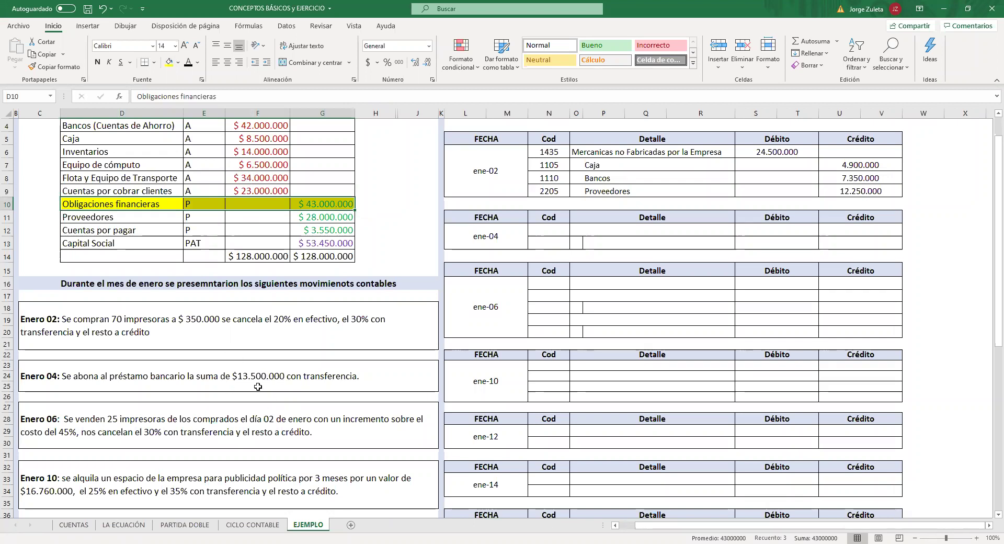
pyautogui.click(82, 204)
pyautogui.moveTo(224, 204); pyautogui.dragTo(314, 203)
pyautogui.click(141, 203)
pyautogui.click(208, 202)
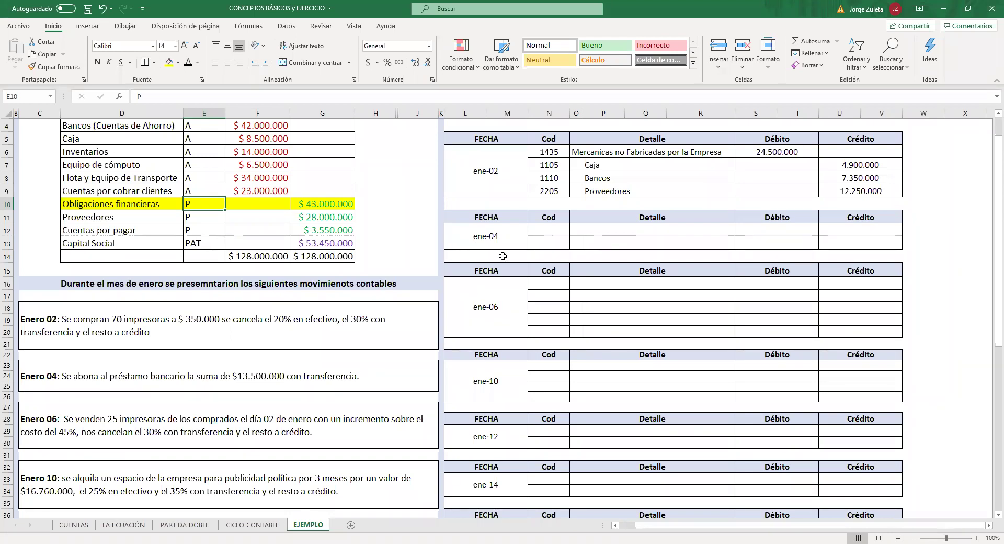
# Step: Reveal the ene-04 debit line by applying the dark font colour to code 2105, Obligaciones Financieras and the 13.500.000 debit
pyautogui.click(548, 230)
pyautogui.click(193, 67)
pyautogui.click(612, 232)
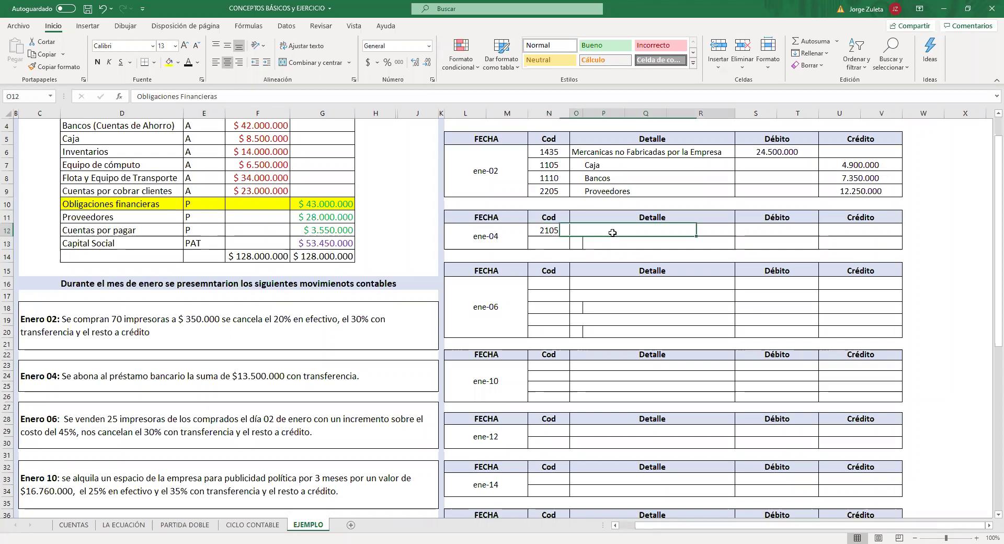
pyautogui.click(191, 64)
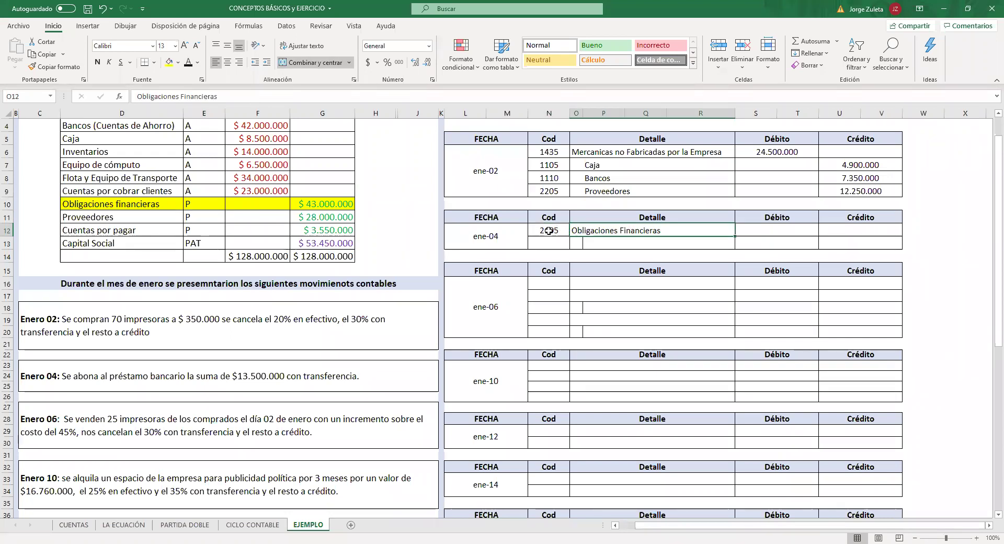
pyautogui.click(767, 231)
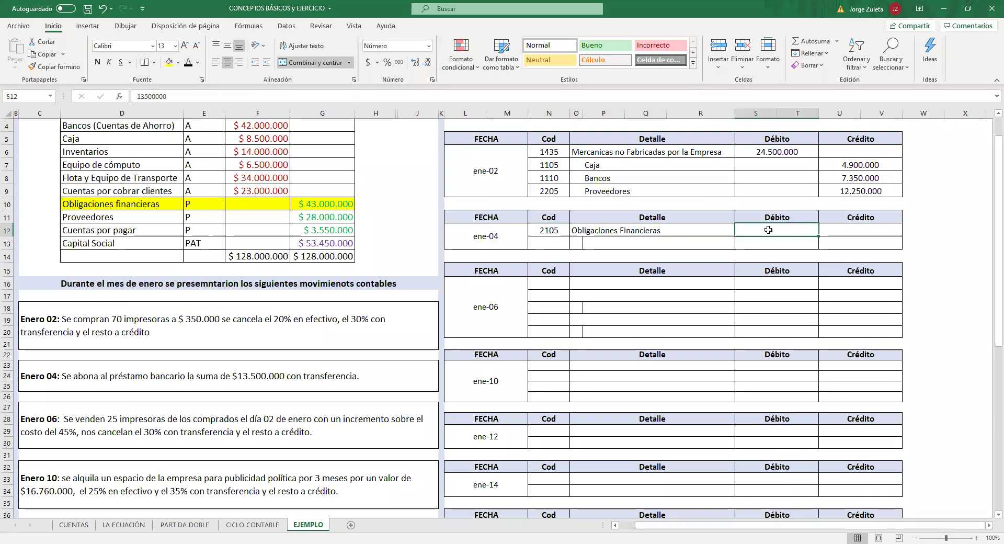
pyautogui.click(189, 63)
pyautogui.click(547, 230)
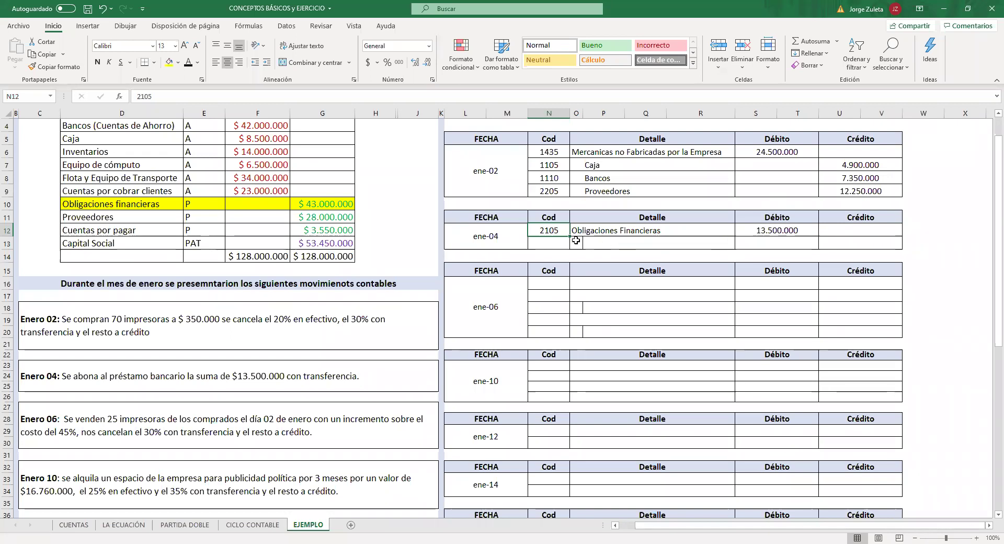
# Step: Reveal the ene-04 credit line with the dark font colour: code 1110, Bancos and the 13.500.000 credit
pyautogui.click(540, 244)
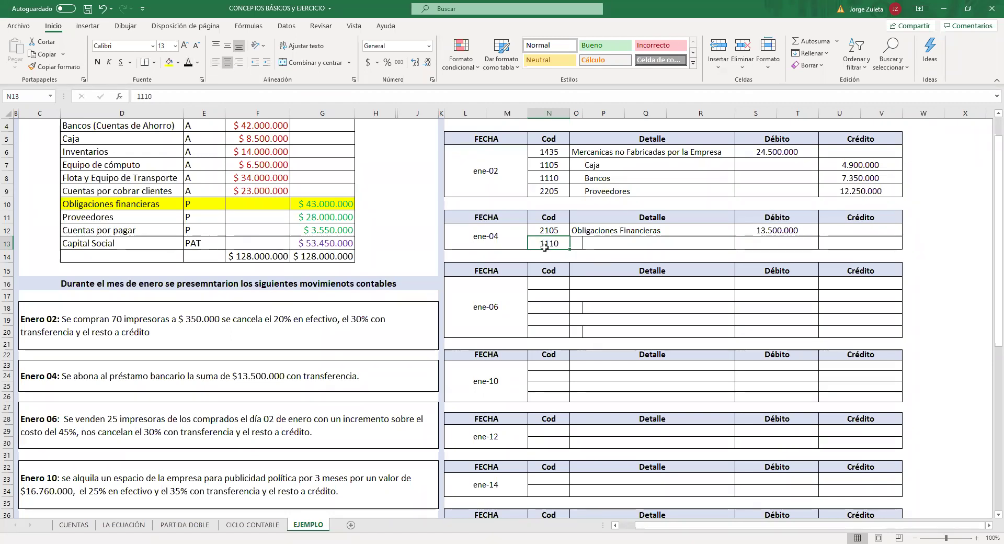
pyautogui.click(625, 250)
pyautogui.write('Bancos')
pyautogui.click(858, 244)
pyautogui.write('13500000')
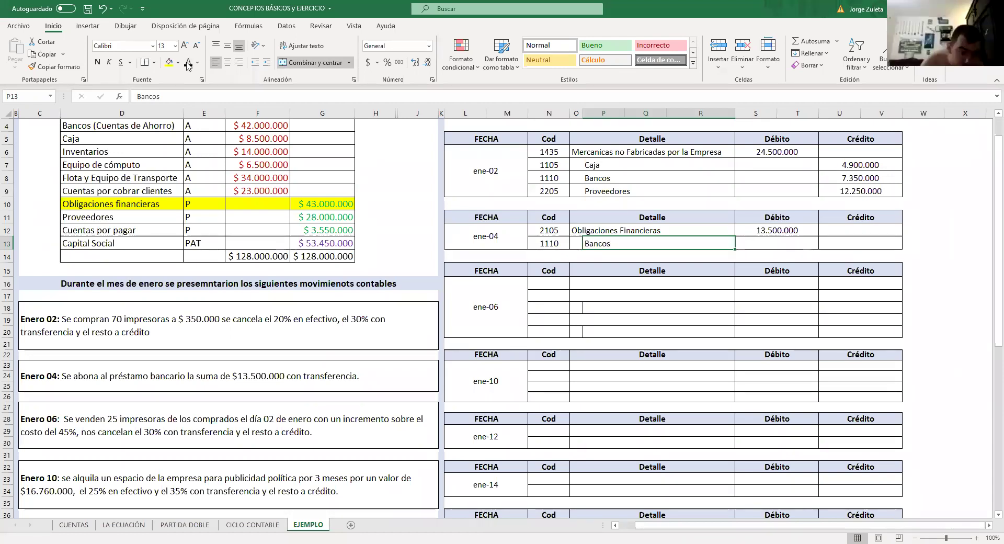
pyautogui.click(188, 64)
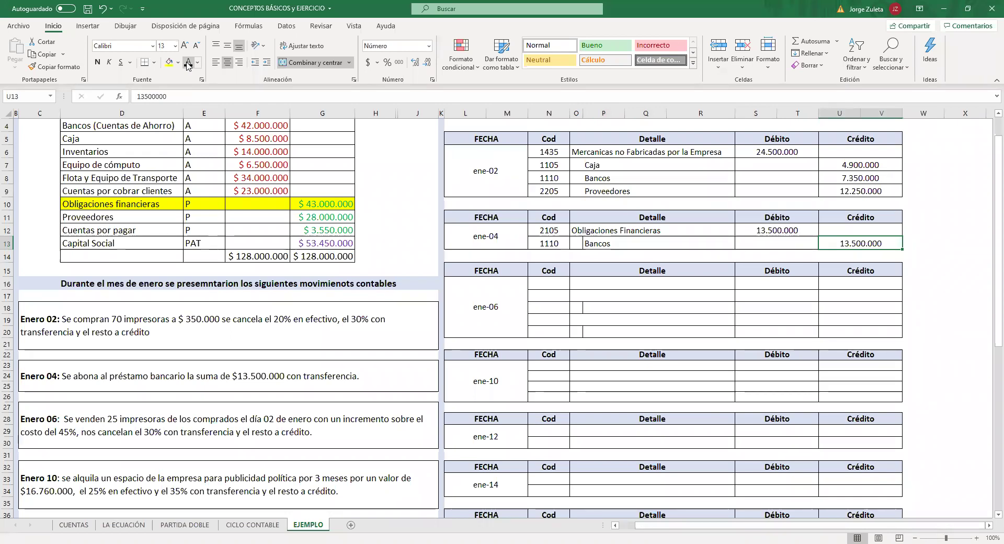
# Step: Review the ene-04 entry's debit and credit lines and compare its debit with the ene-02 merchandise debit
pyautogui.moveTo(467, 232); pyautogui.dragTo(866, 244)
pyautogui.click(463, 248)
pyautogui.moveTo(463, 248); pyautogui.dragTo(869, 243)
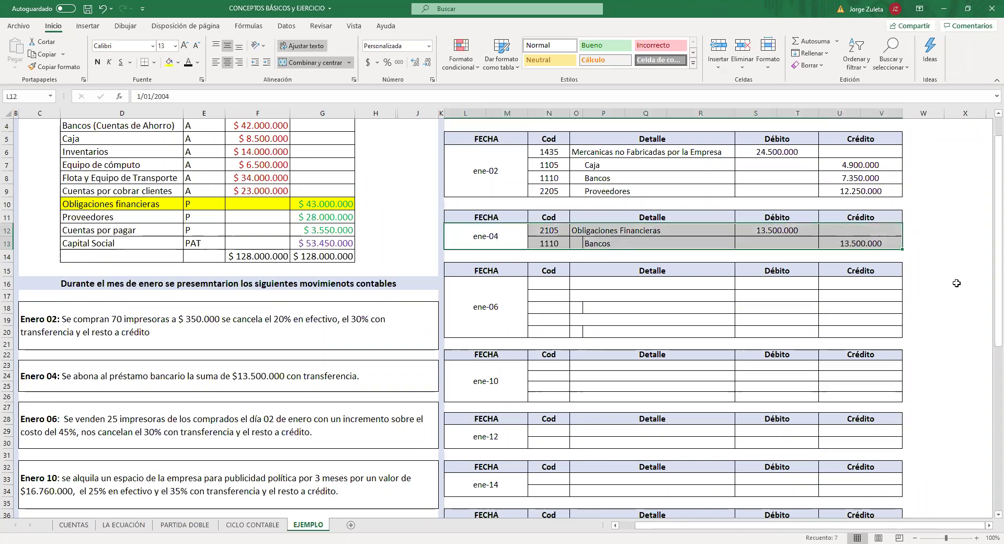
pyautogui.click(546, 229)
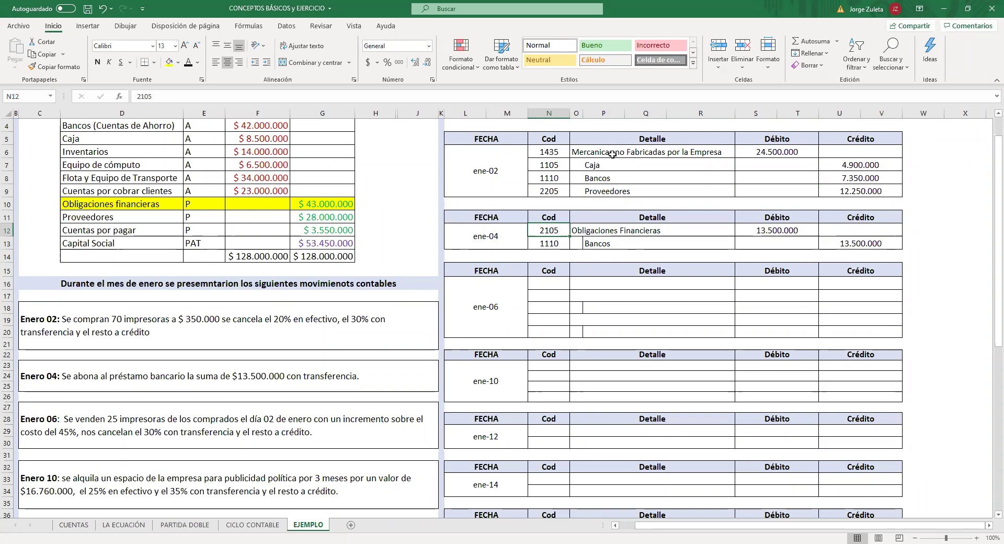
pyautogui.moveTo(547, 152); pyautogui.dragTo(765, 155)
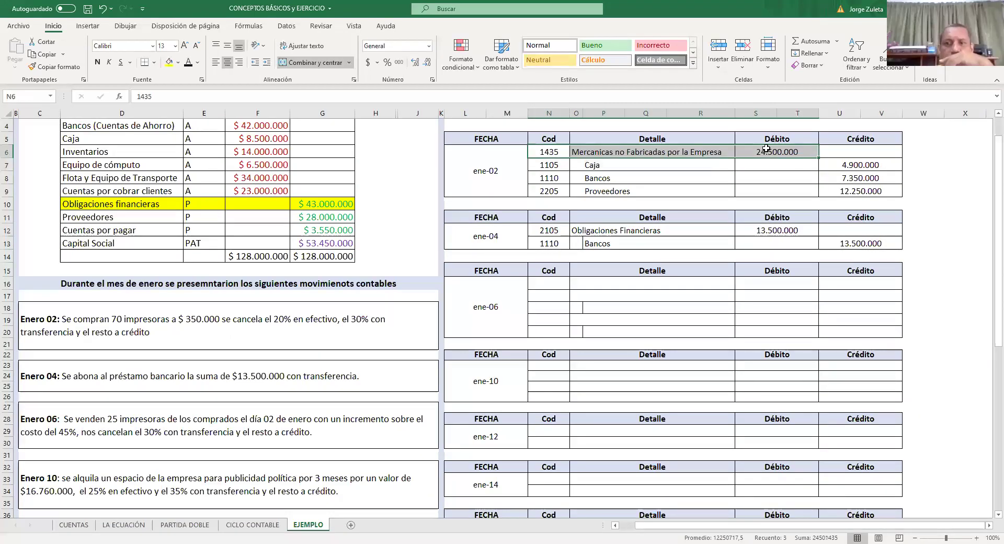
pyautogui.click(772, 152)
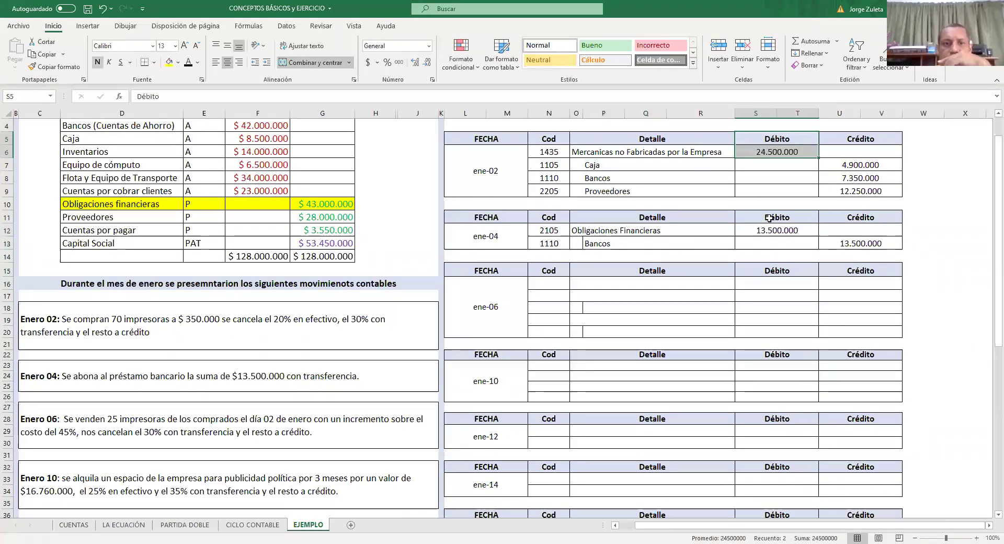
pyautogui.click(771, 219)
pyautogui.click(771, 229)
pyautogui.moveTo(547, 243); pyautogui.dragTo(860, 247)
pyautogui.click(927, 265)
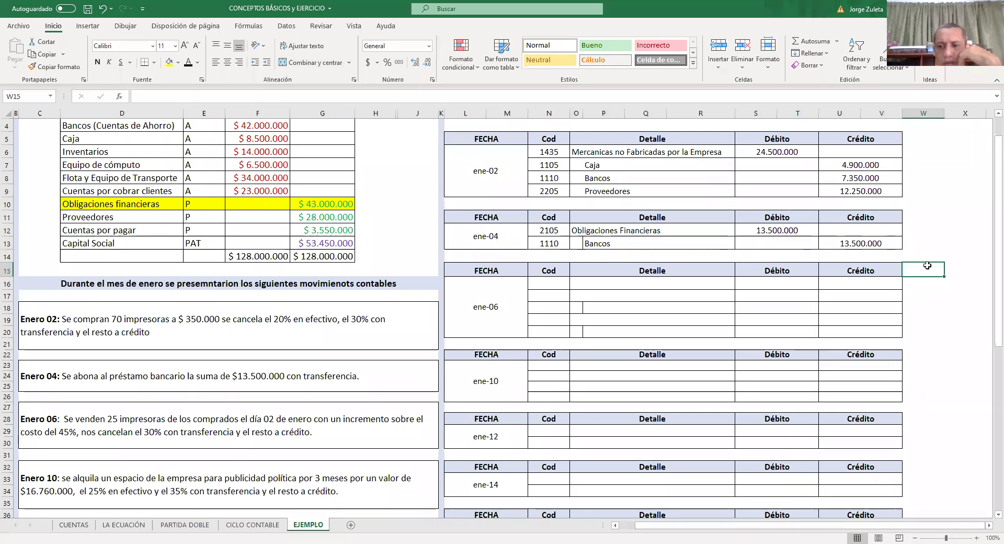
# Step: Read the Enero 06 statement about the sale of printers and examine the ene-06 entry block for it
pyautogui.scroll(-1, 131, 380)
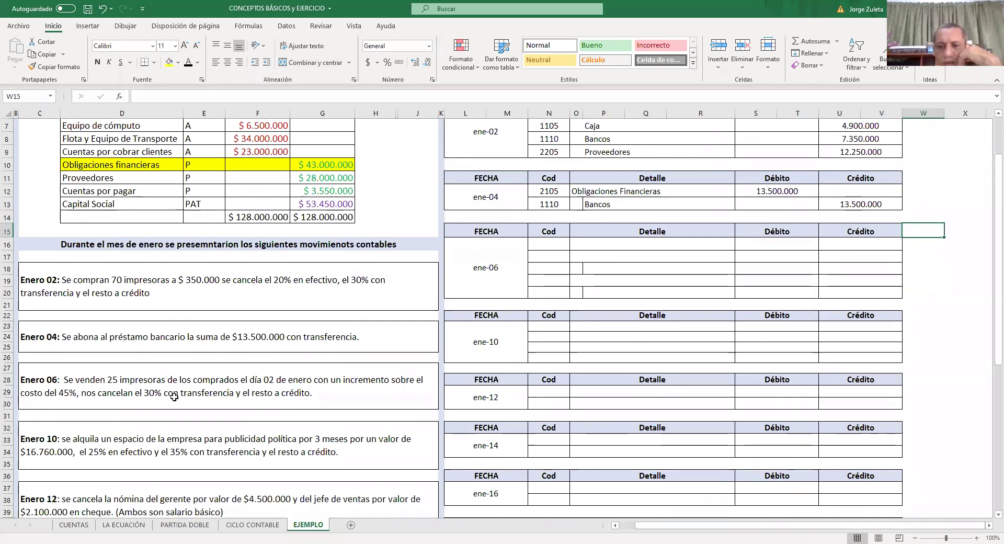
pyautogui.click(131, 379)
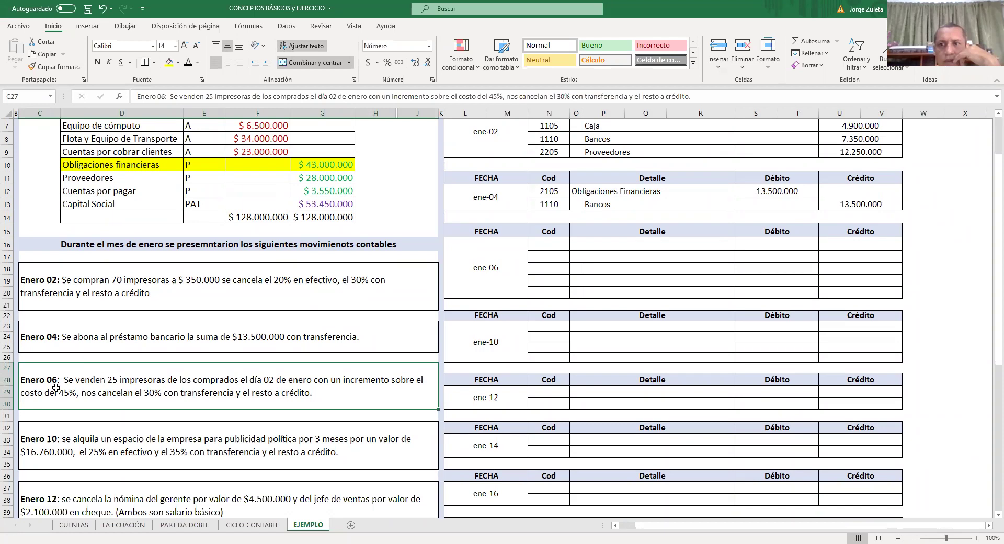
pyautogui.click(143, 358)
pyautogui.click(139, 385)
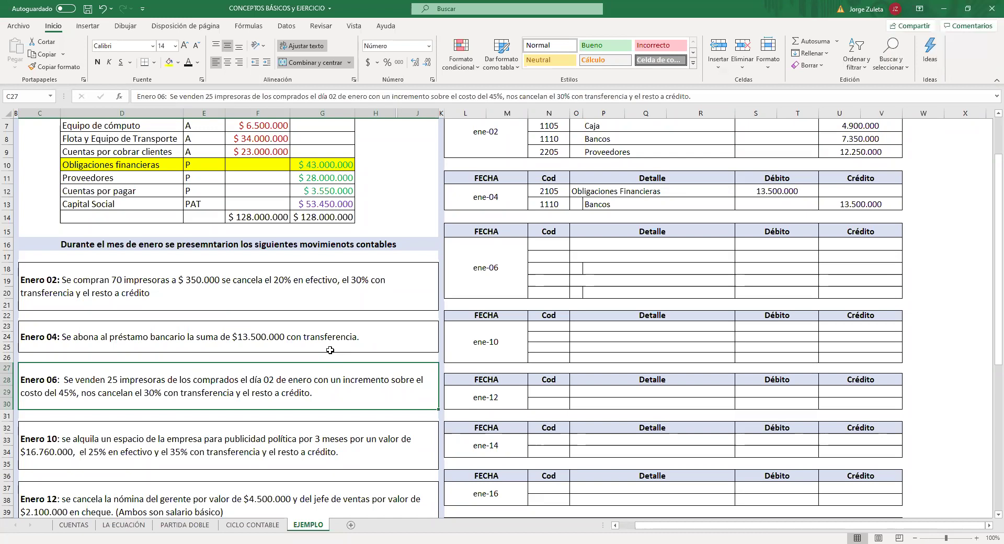
pyautogui.click(562, 257)
pyautogui.click(564, 269)
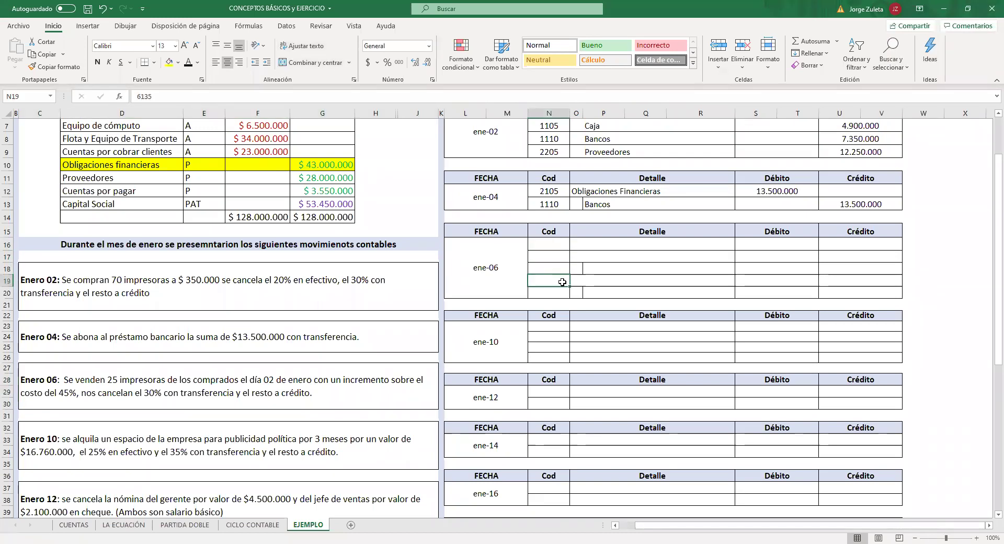
pyautogui.click(491, 258)
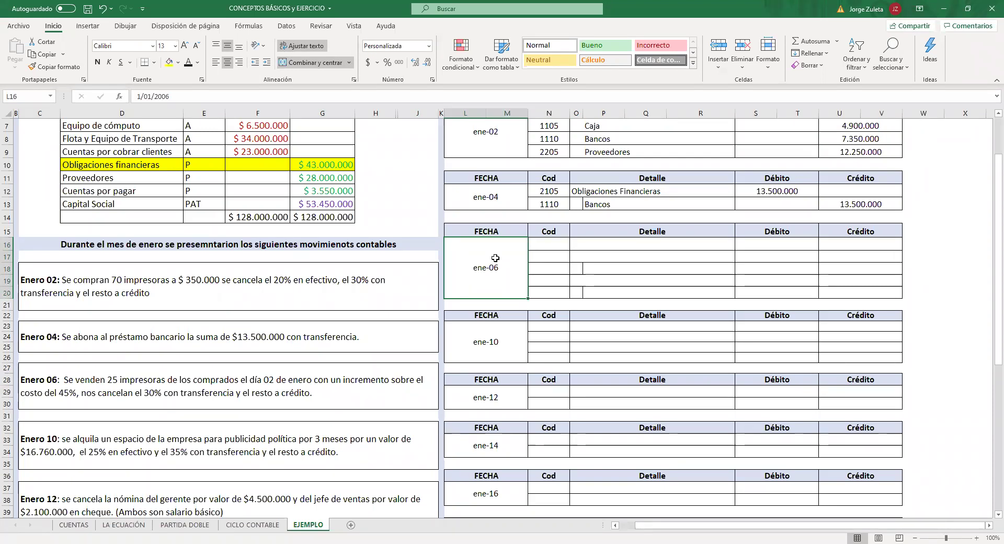
# Step: Highlight the Inventarios row of the balances table with a yellow fill
pyautogui.scroll(2, 324, 271)
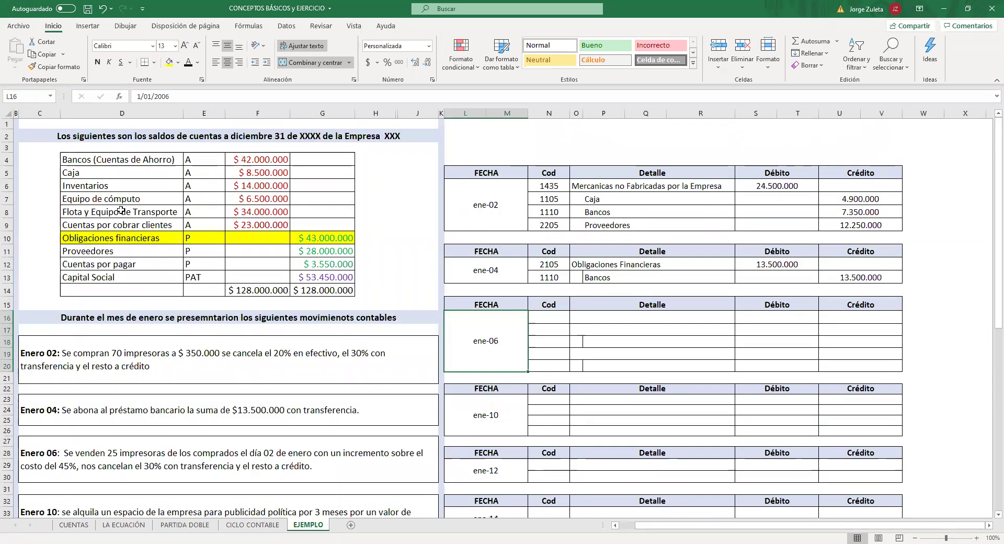
pyautogui.click(75, 183)
pyautogui.moveTo(75, 182); pyautogui.dragTo(322, 190)
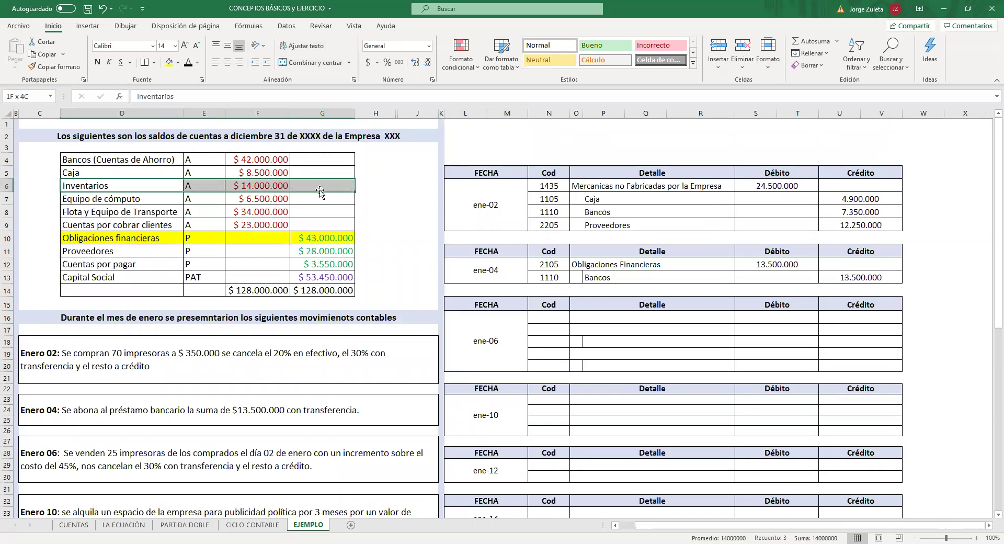
pyautogui.click(170, 63)
pyautogui.moveTo(89, 187); pyautogui.dragTo(330, 189)
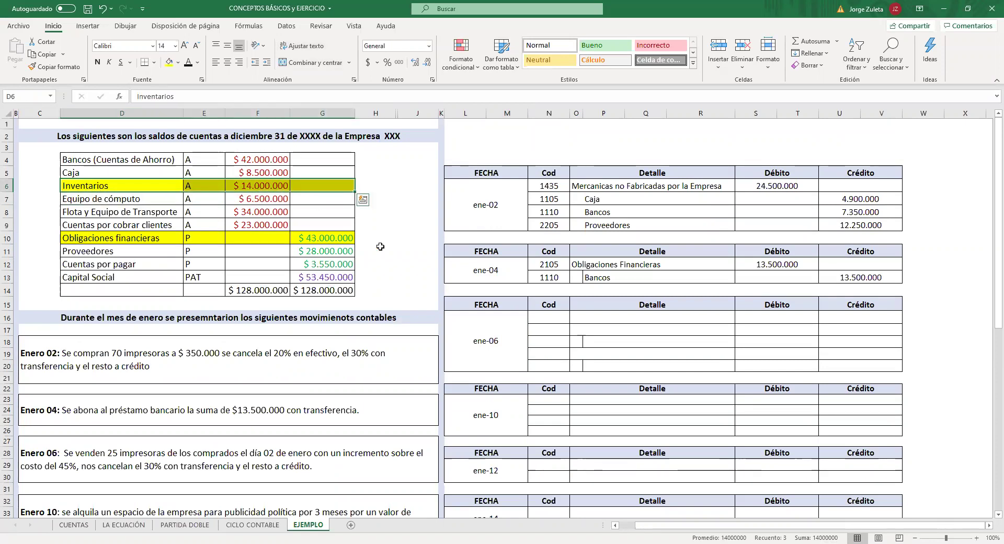
# Step: Examine the ene-06 entry block together with the Inventarios row in the balances table
pyautogui.scroll(-3, 487, 280)
pyautogui.scroll(1, 496, 282)
pyautogui.click(488, 258)
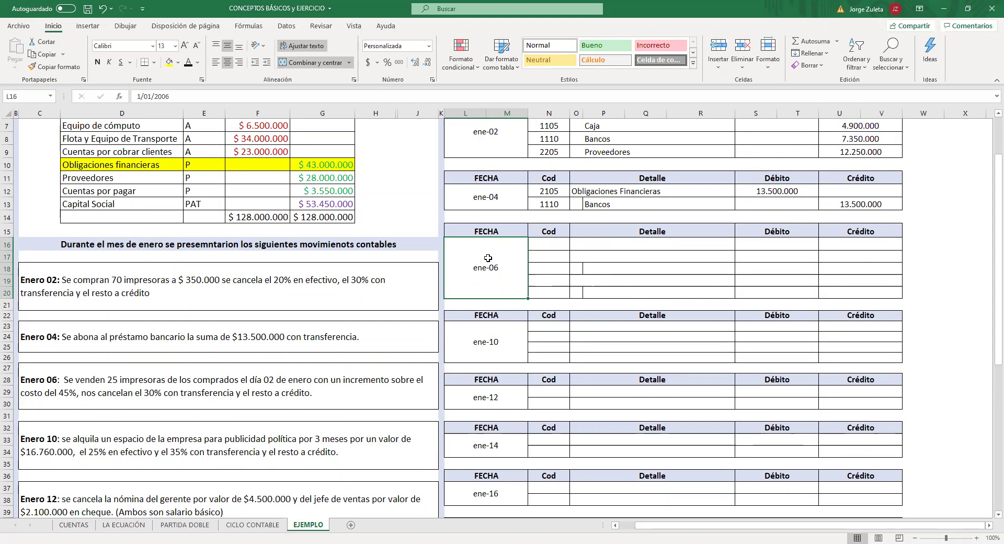
pyautogui.scroll(2, 265, 366)
pyautogui.moveTo(94, 184); pyautogui.dragTo(335, 186)
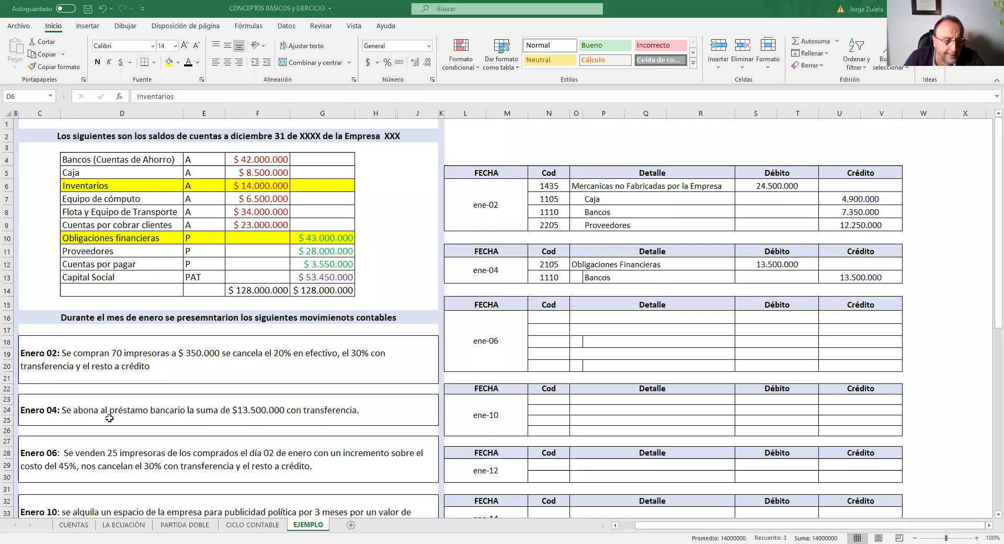
# Step: Show the first line of the ene-06 entry in black font: code 1110, Banco, debit 3.806.250
pyautogui.scroll(-1, 125, 423)
pyautogui.click(126, 423)
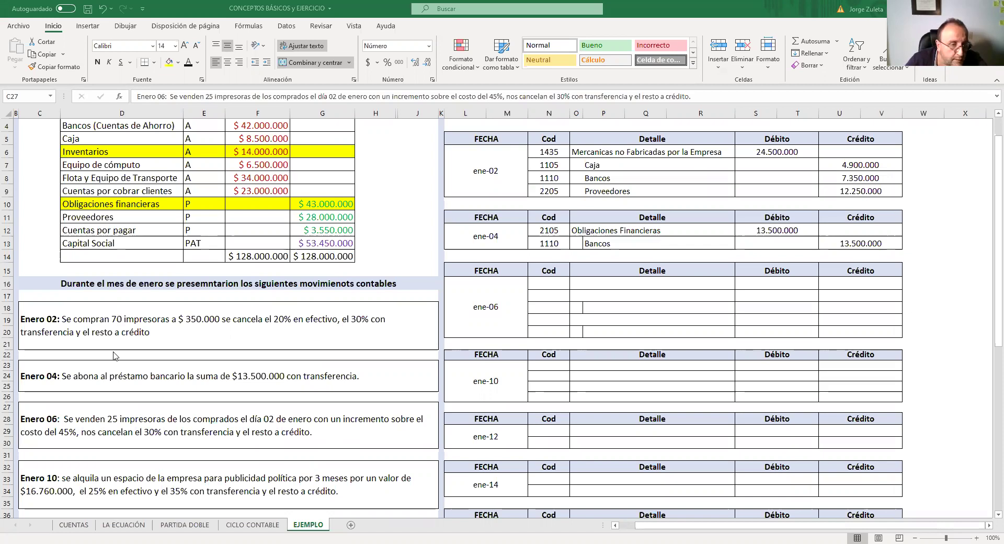
pyautogui.scroll(-2, 114, 356)
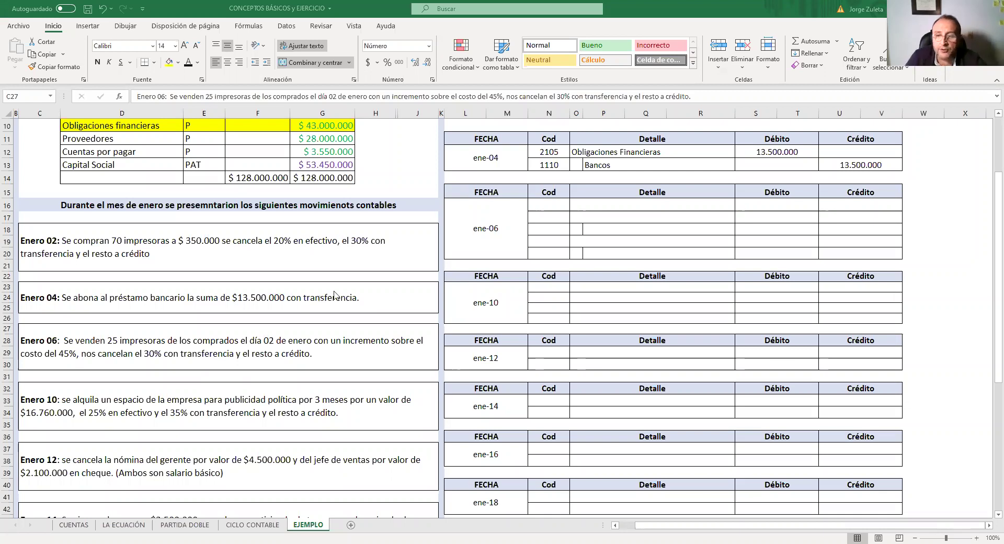
pyautogui.click(560, 205)
pyautogui.write('1110')
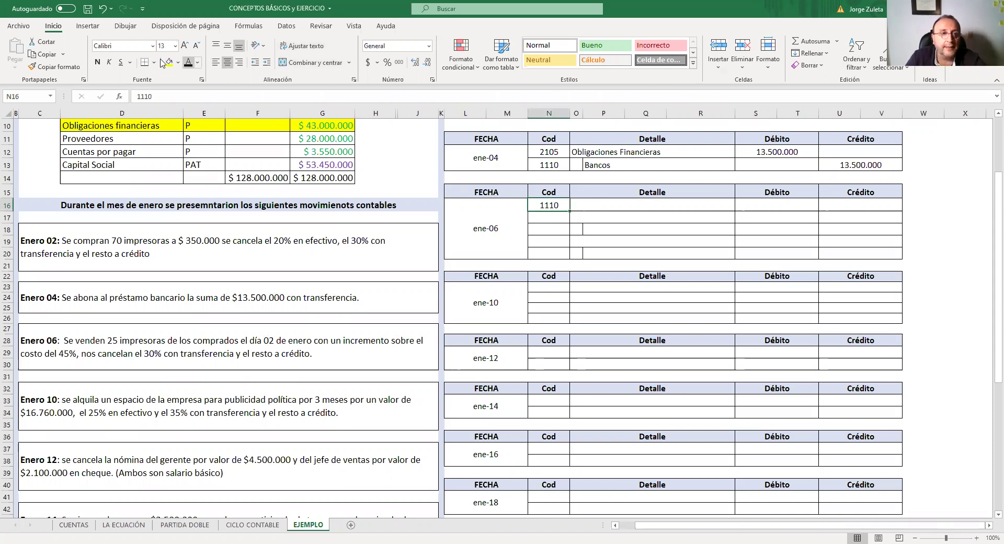
pyautogui.click(616, 208)
pyautogui.write('Banco')
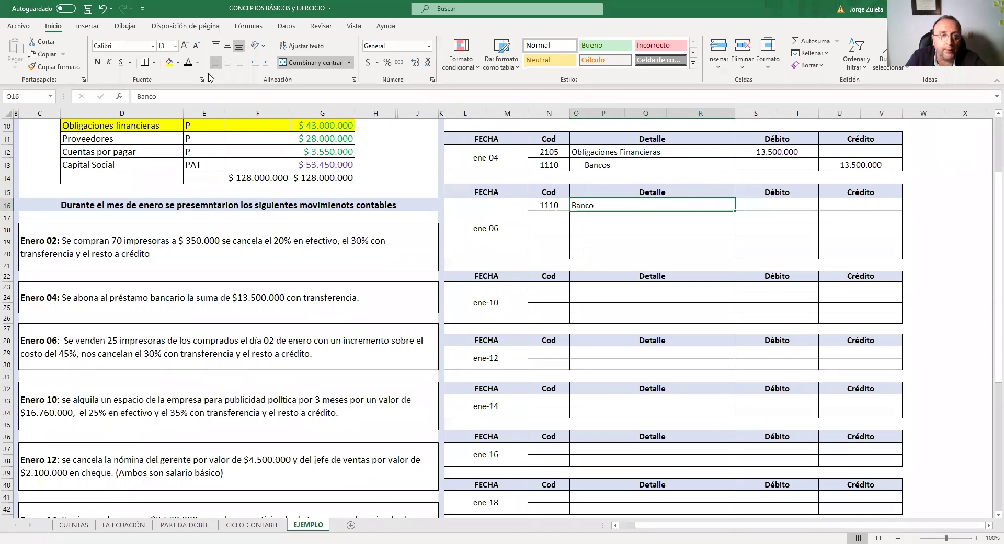
pyautogui.click(807, 207)
pyautogui.click(192, 65)
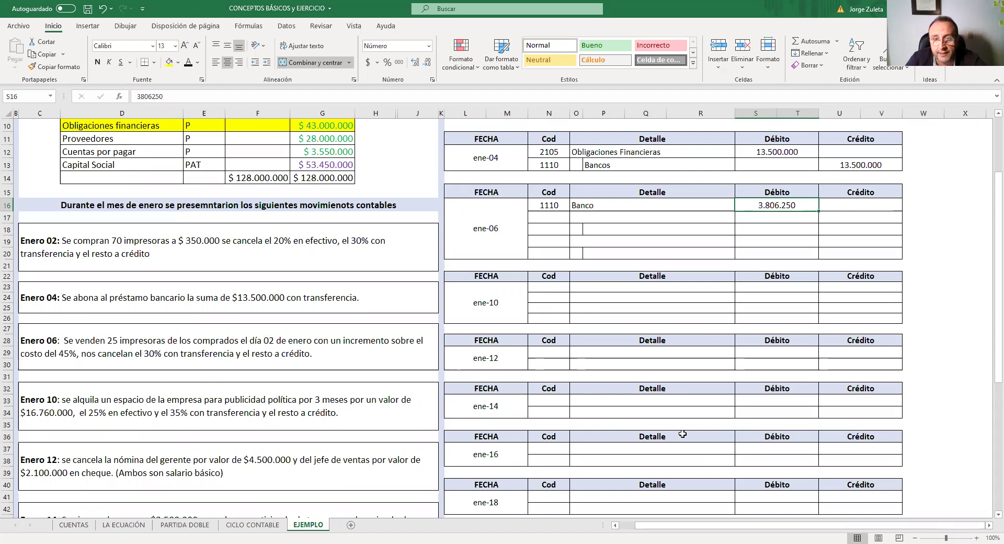
# Step: Show the second line of the ene-06 entry in black font: code 1305, CxC Clientes, debit 8.881.250
pyautogui.click(552, 218)
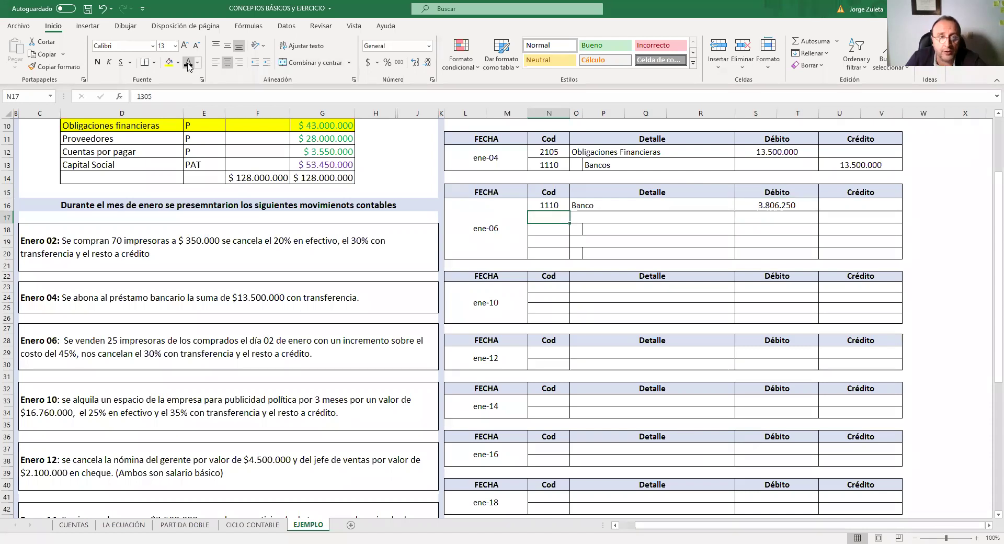
pyautogui.click(189, 63)
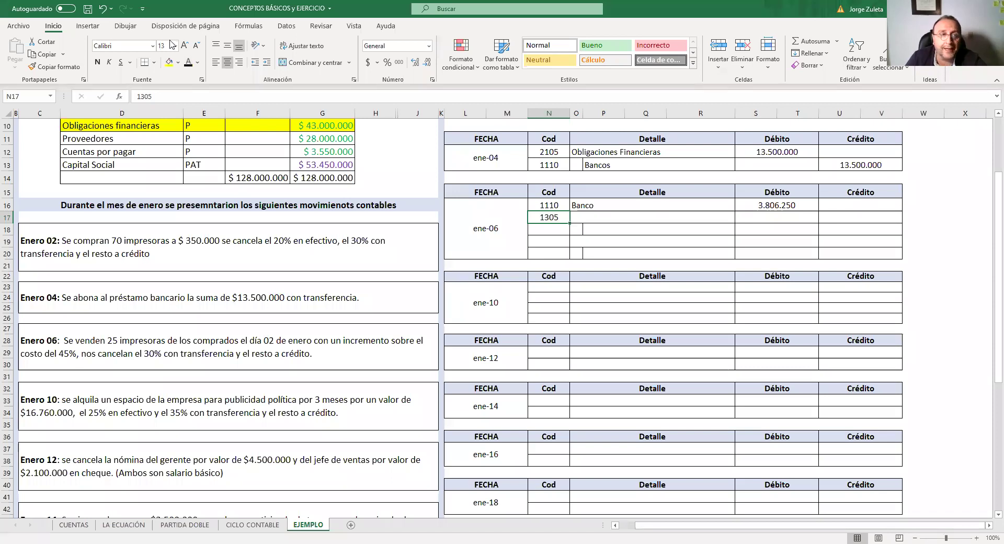
pyautogui.press('Right')
pyautogui.click(190, 62)
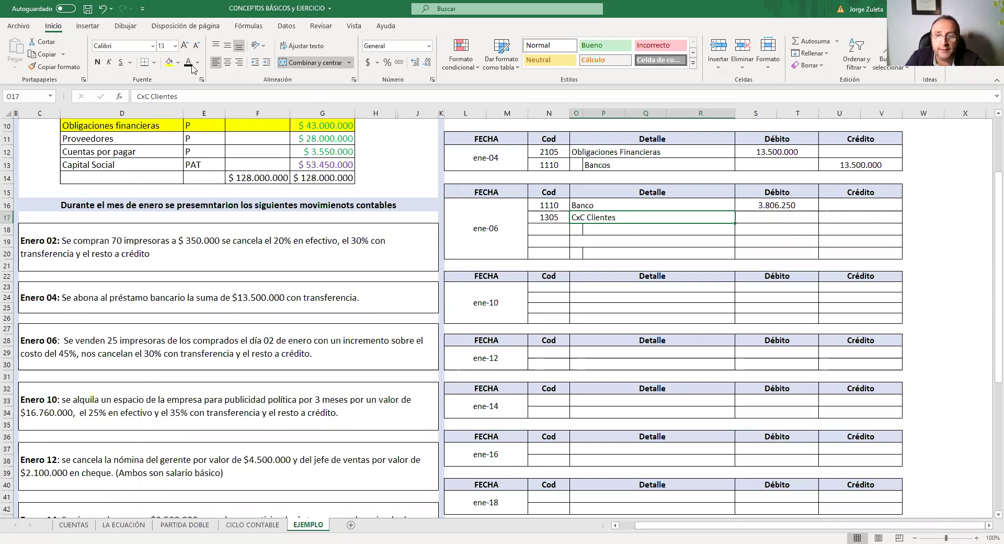
pyautogui.press('Right')
pyautogui.press('F4')
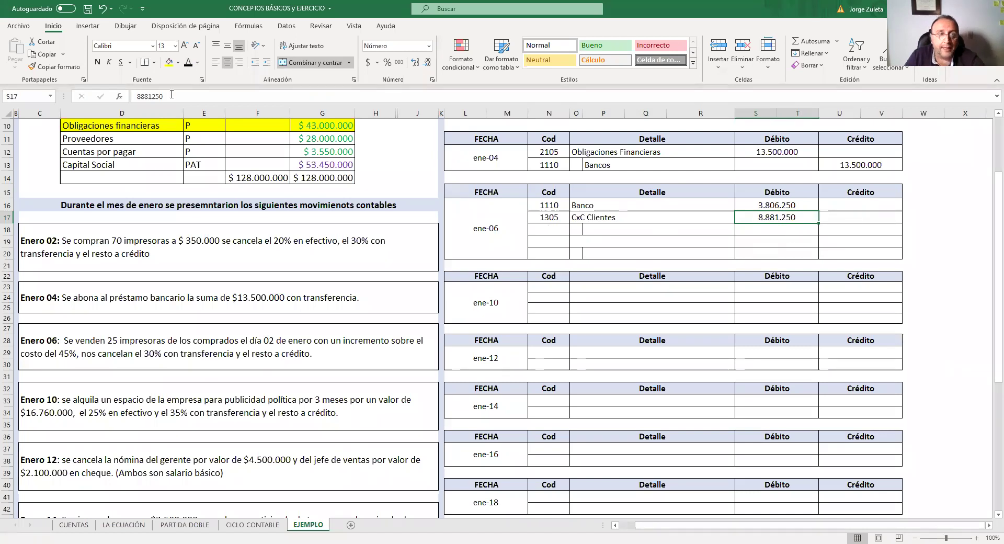
# Step: Show the third line of the ene-06 entry in black font: code 4135, Ventas, credit 12.687.500
pyautogui.hotkey('ctrl', 'z')
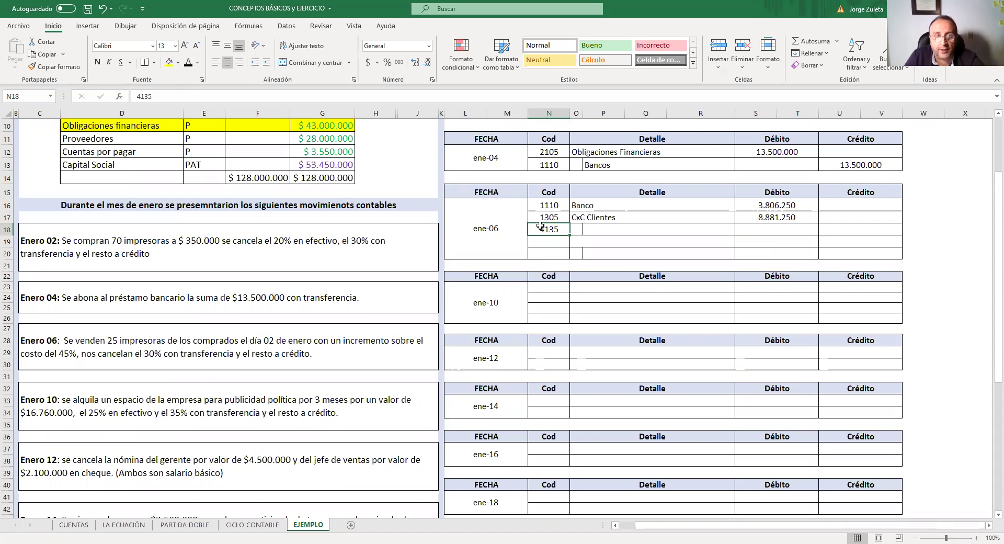
pyautogui.click(594, 231)
pyautogui.click(189, 66)
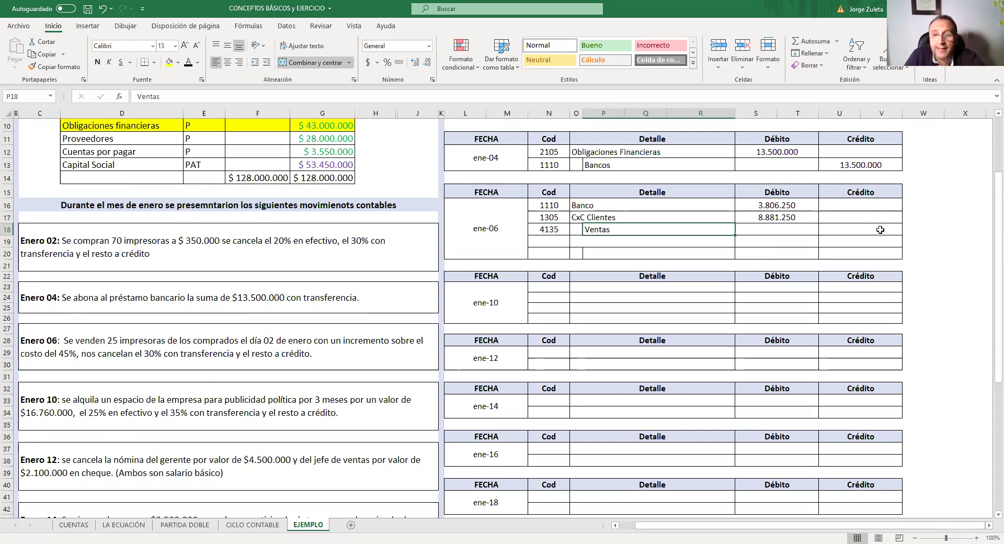
pyautogui.press('Tab')
pyautogui.press('Tab')
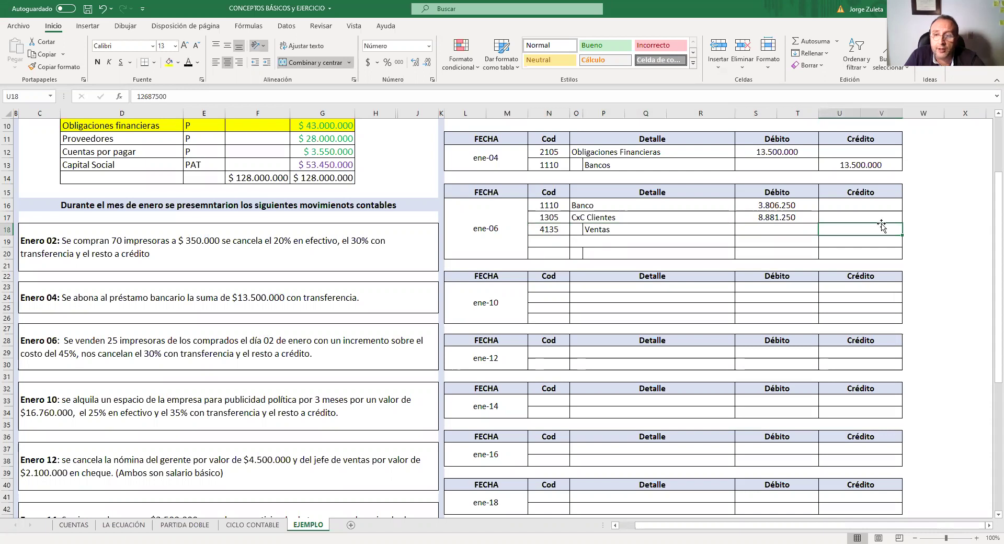
pyautogui.write('12687500')
pyautogui.hotkey('ctrl', 'Return')
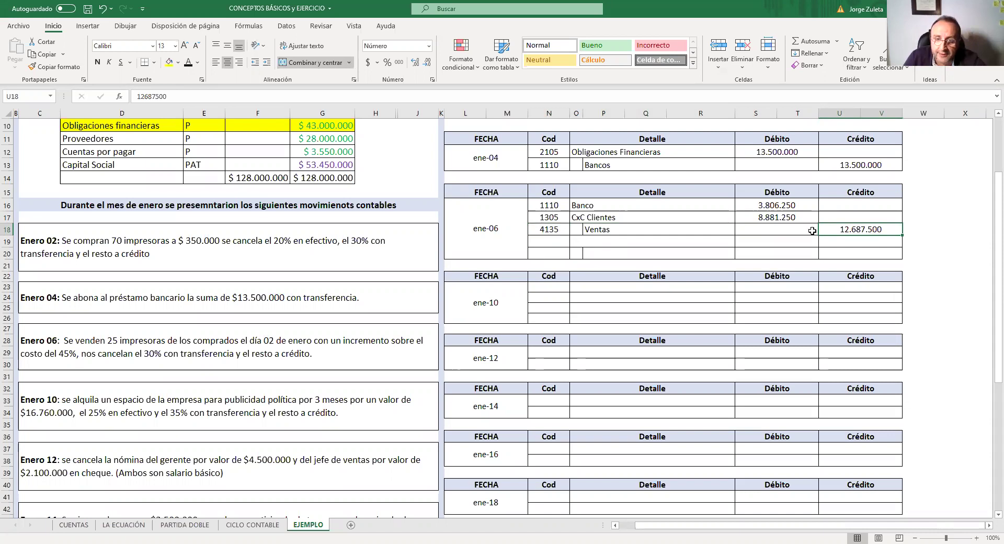
# Step: Review the three sale lines of the ene-06 entry against the Inventarios row in the balances table
pyautogui.moveTo(549, 205); pyautogui.dragTo(839, 230)
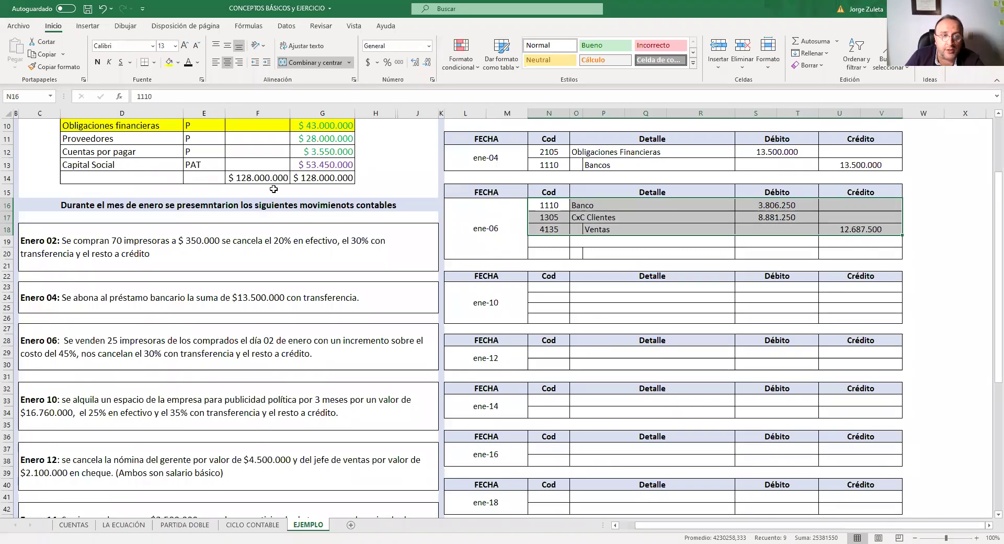
pyautogui.scroll(3, 315, 189)
pyautogui.moveTo(122, 186); pyautogui.dragTo(315, 189)
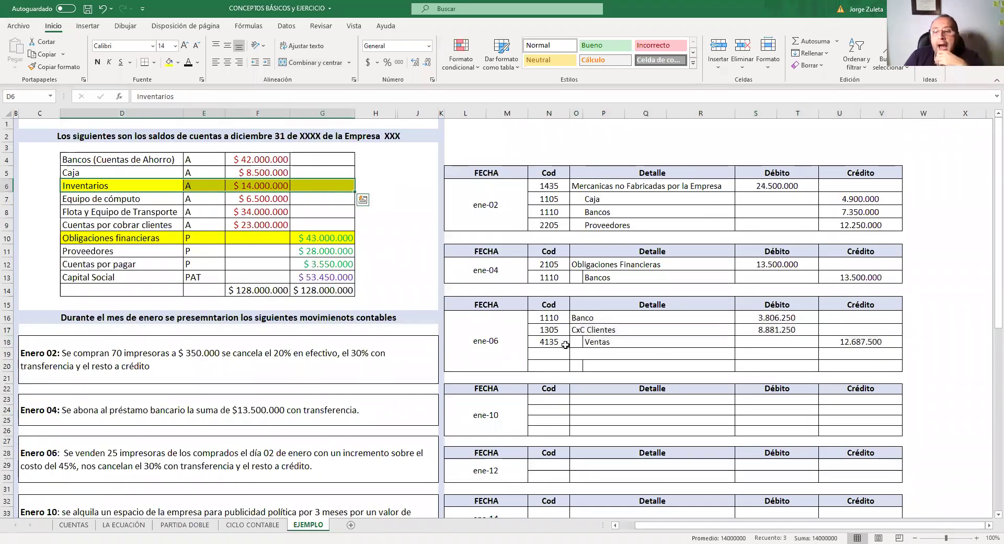
pyautogui.scroll(-1, 566, 346)
pyautogui.scroll(-1, 571, 399)
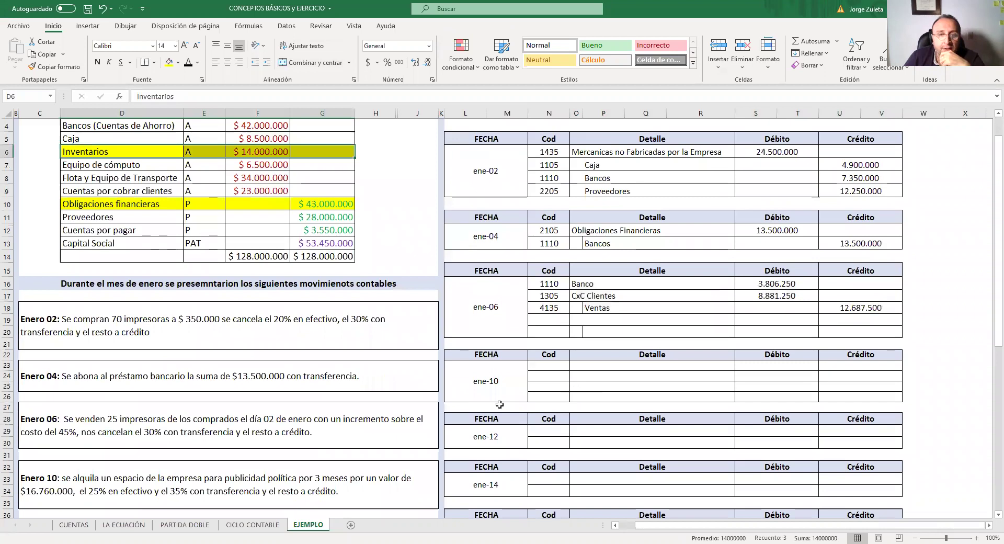
pyautogui.scroll(1, 500, 405)
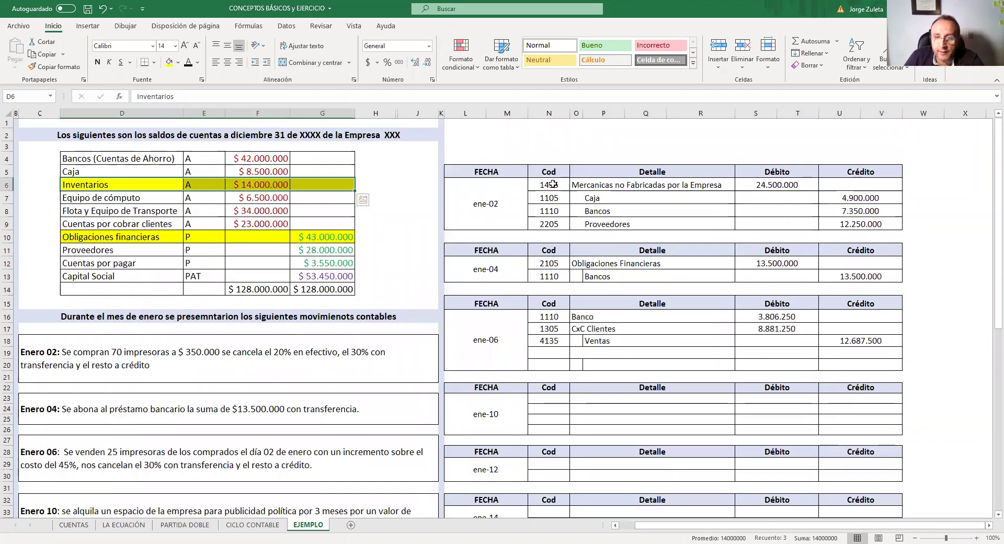
# Step: Show the last line of the ene-06 entry in black font: code 1435, Mercanicas no Fabricadas por la Empresa, credit 8.750.000
pyautogui.click(552, 354)
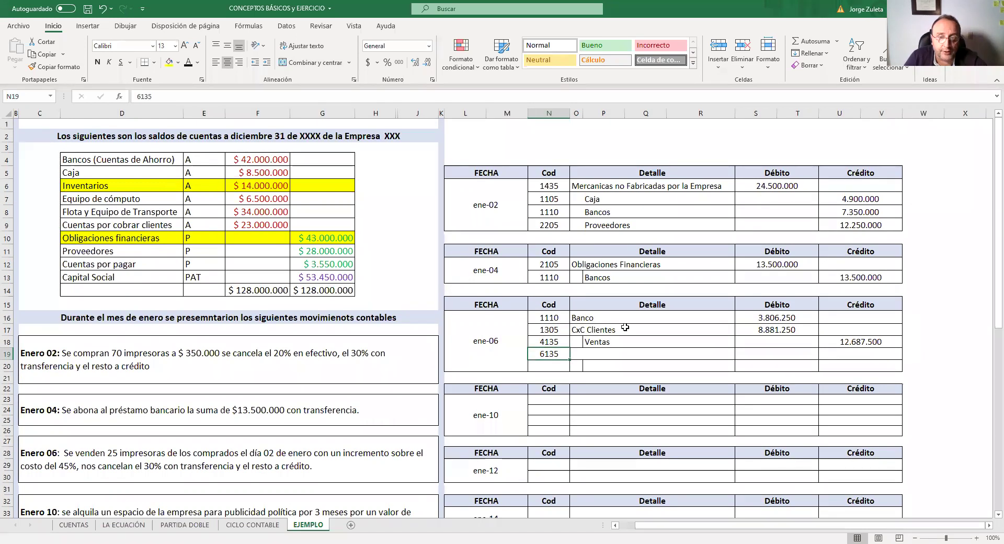
pyautogui.hotkey('ctrl', 'z')
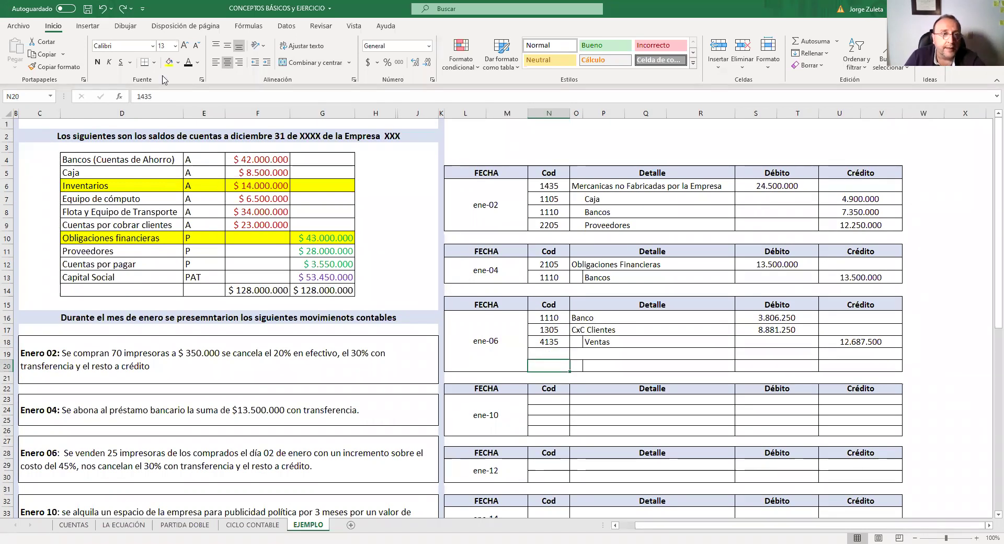
pyautogui.hotkey('ctrl', 'y')
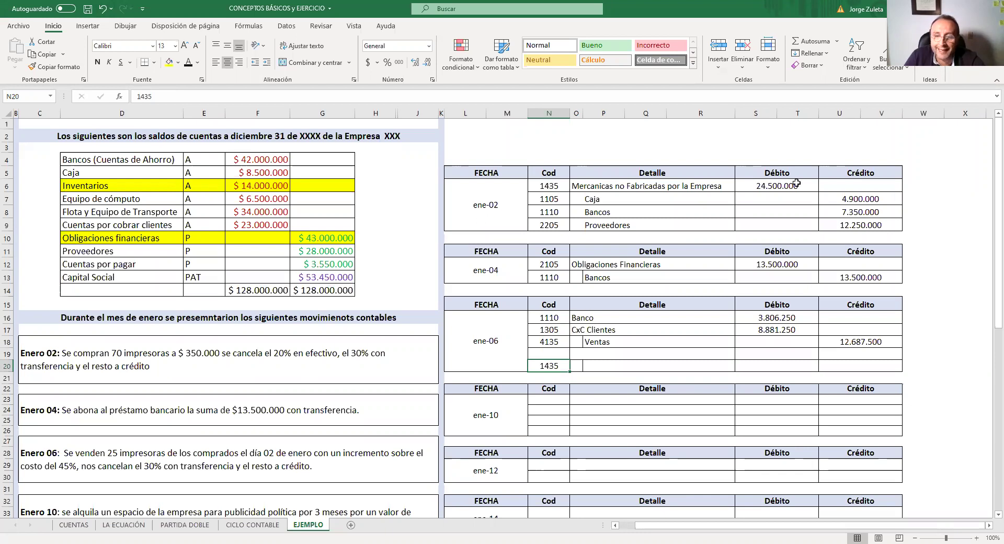
pyautogui.click(584, 366)
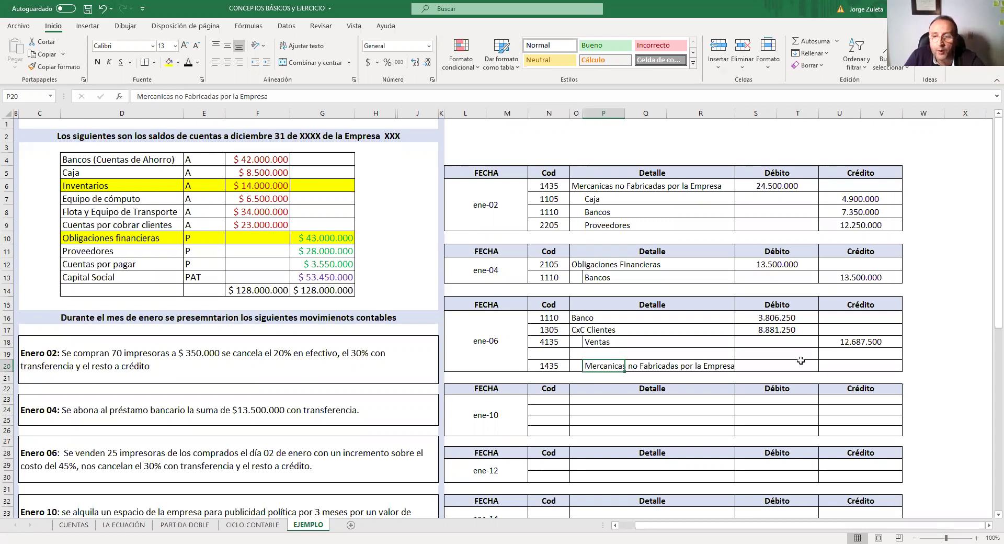
pyautogui.click(833, 361)
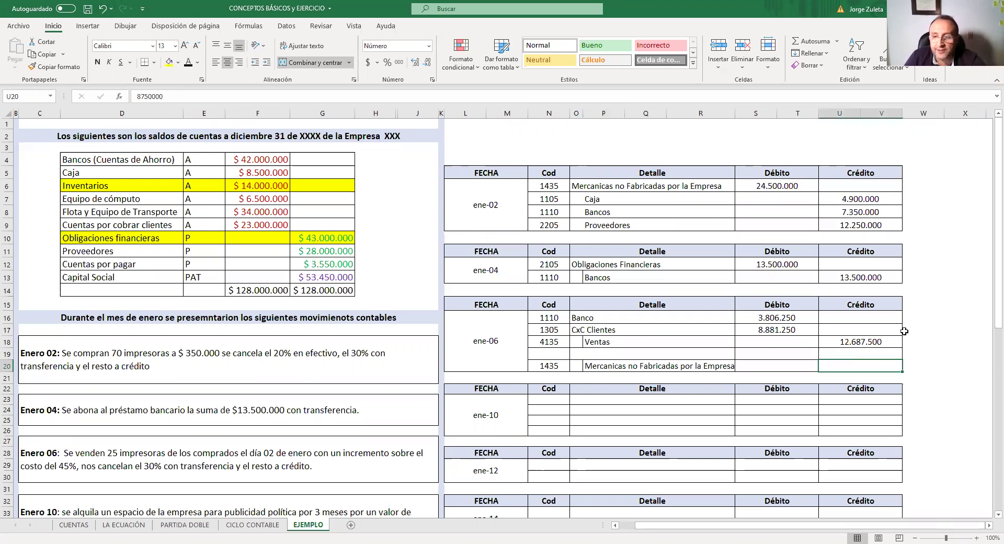
pyautogui.click(868, 343)
pyautogui.click(859, 367)
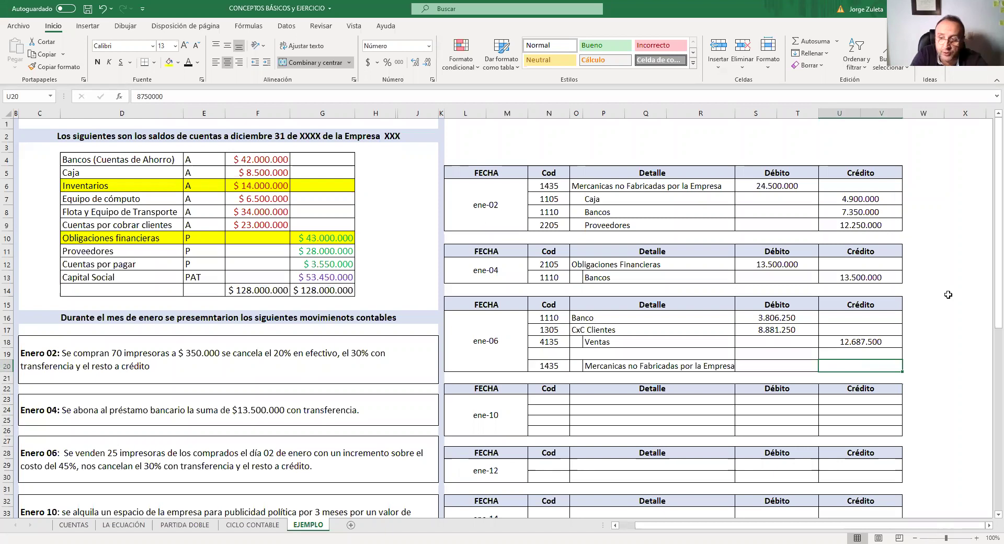
pyautogui.write('8750')
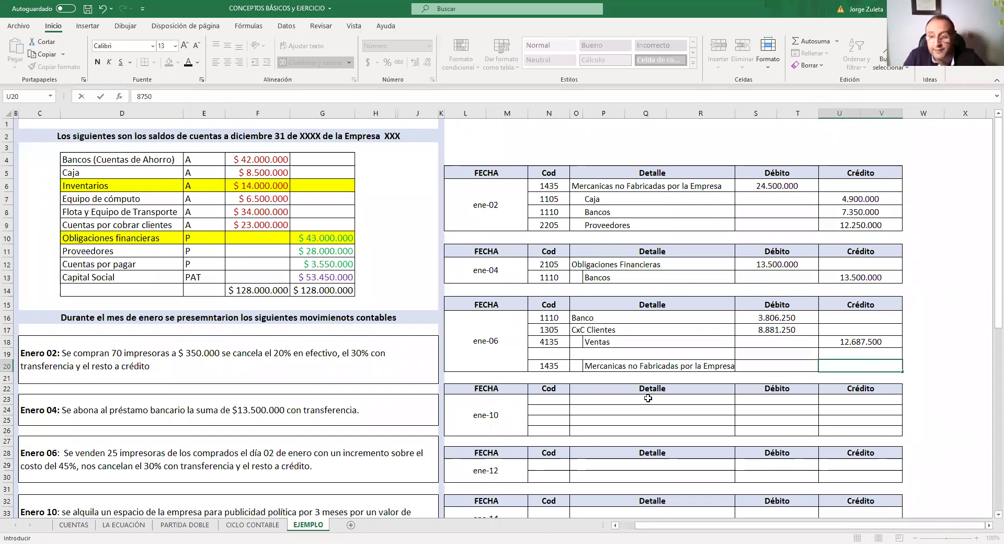
pyautogui.hotkey('ctrl', 'z')
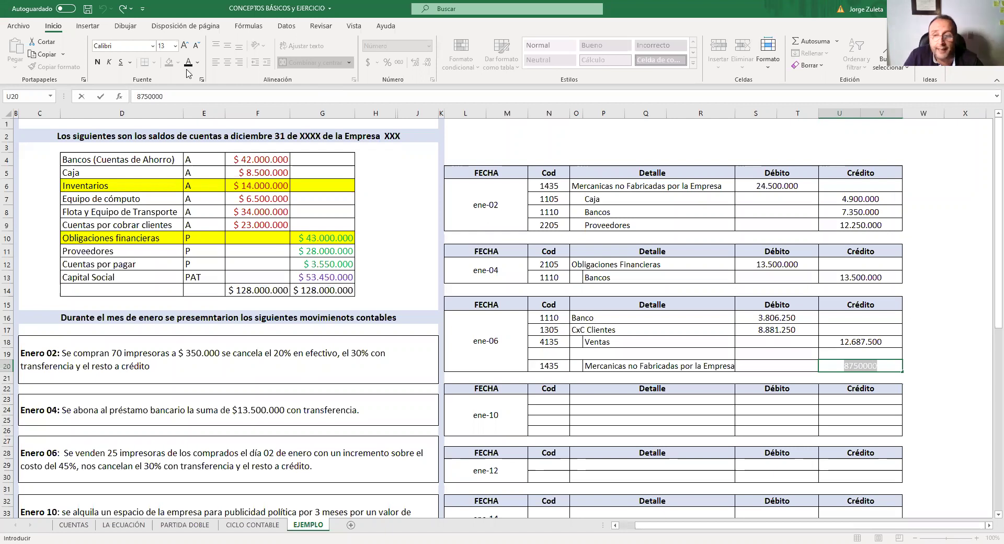
pyautogui.click(872, 366)
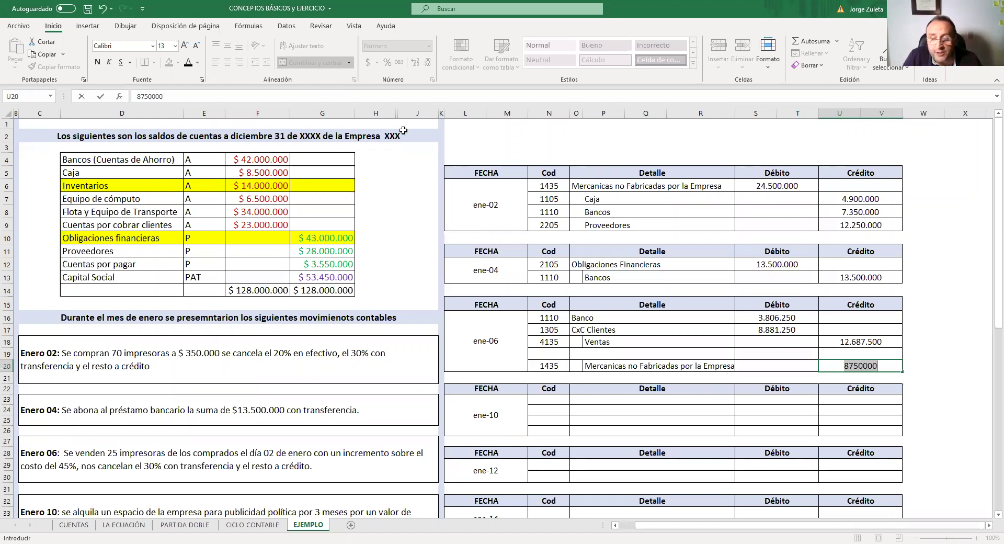
pyautogui.hotkey('ctrl', 'Return')
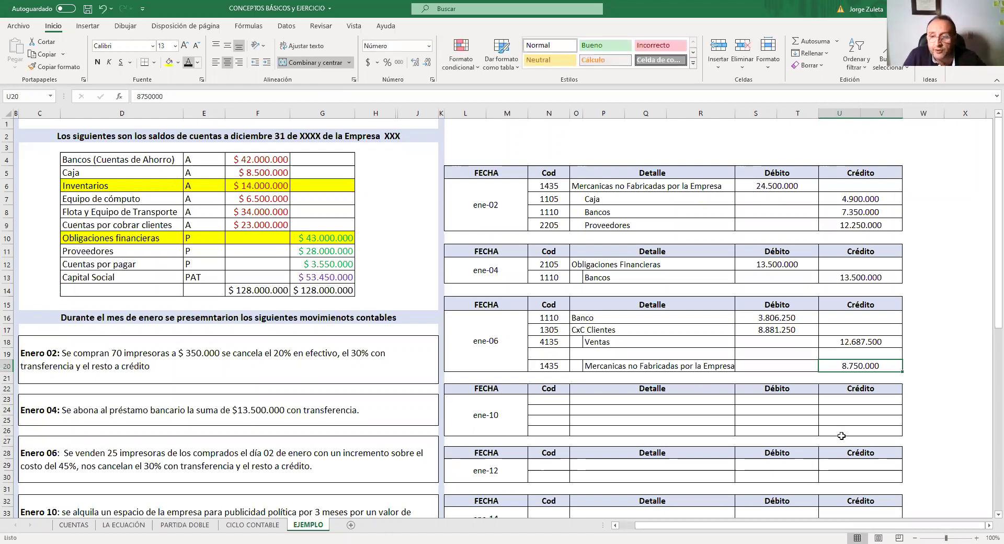
# Step: Show code 6135 and the detail Costo de Ventas in black font on the fourth line of the ene-06 entry
pyautogui.click(915, 408)
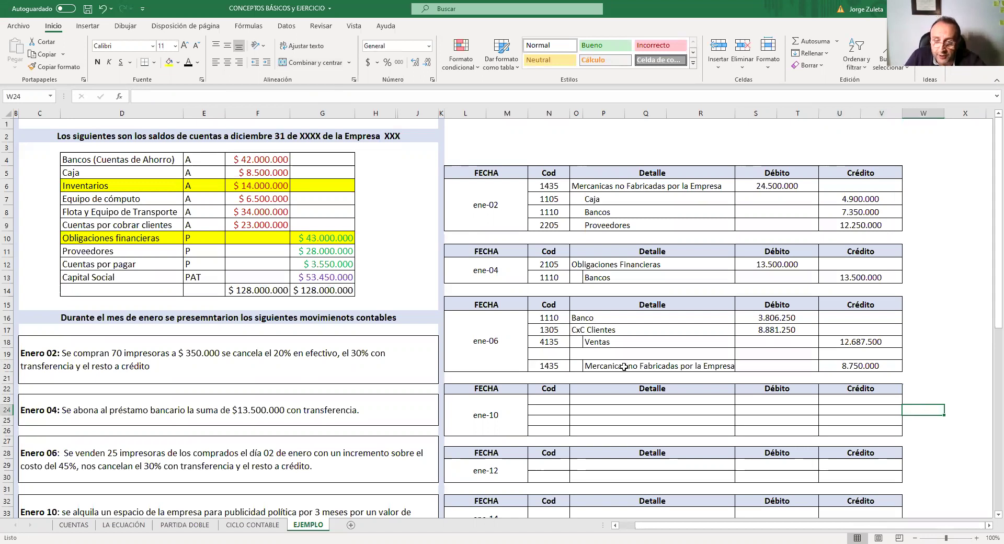
pyautogui.moveTo(893, 372); pyautogui.dragTo(607, 360)
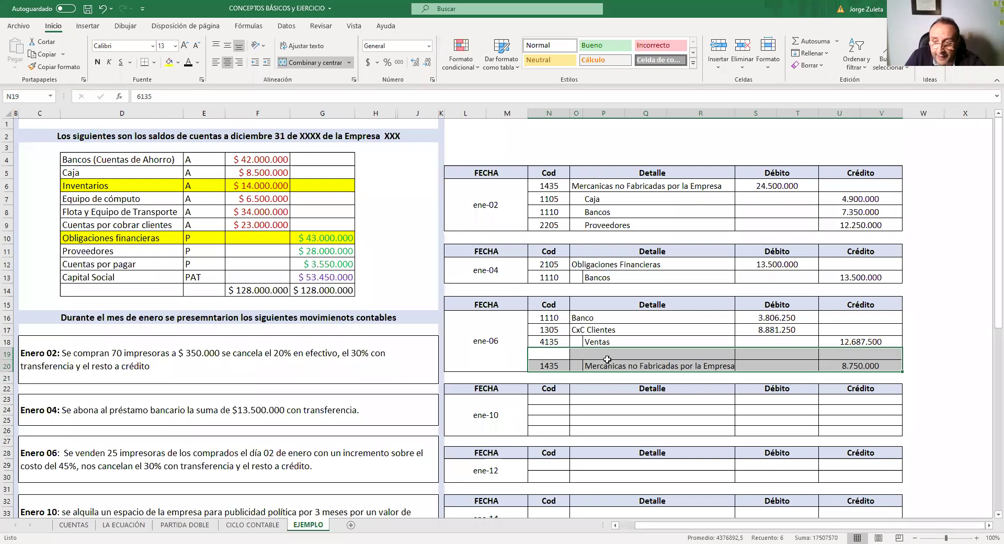
pyautogui.click(785, 352)
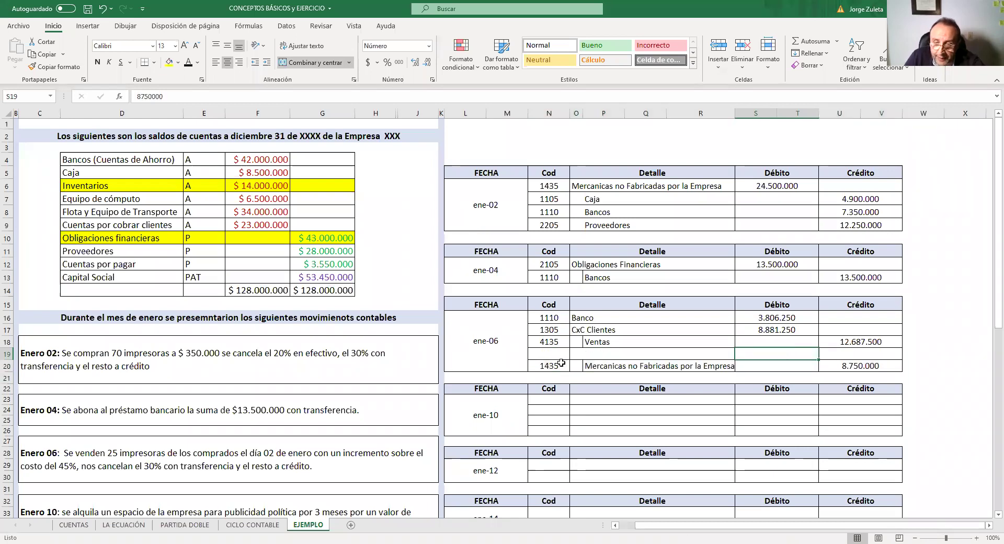
pyautogui.moveTo(793, 366); pyautogui.dragTo(884, 366)
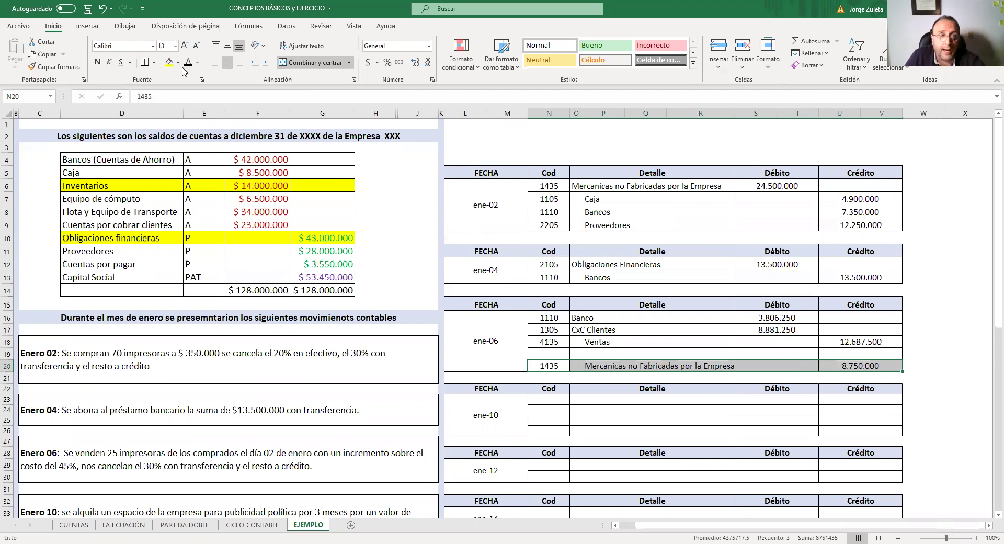
pyautogui.press('Up')
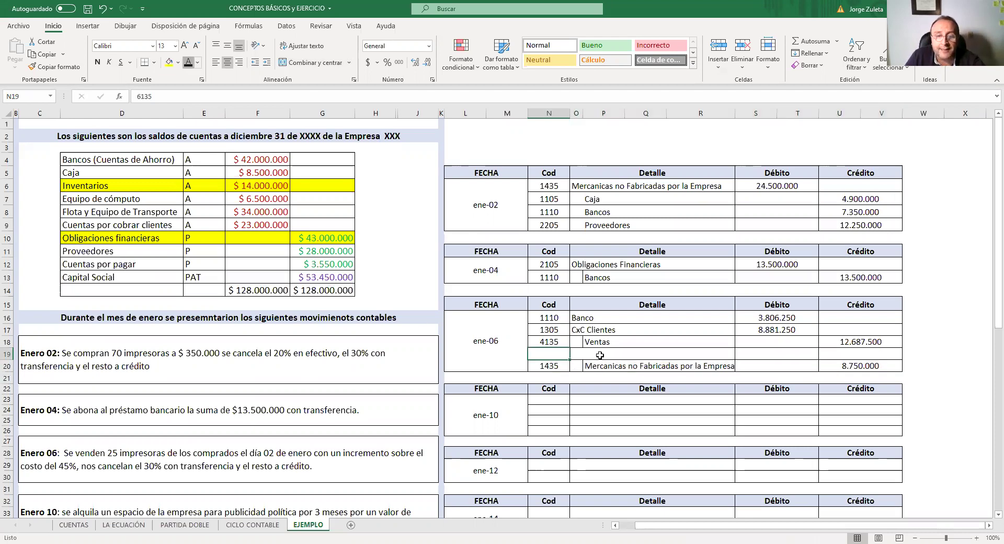
pyautogui.press('Right')
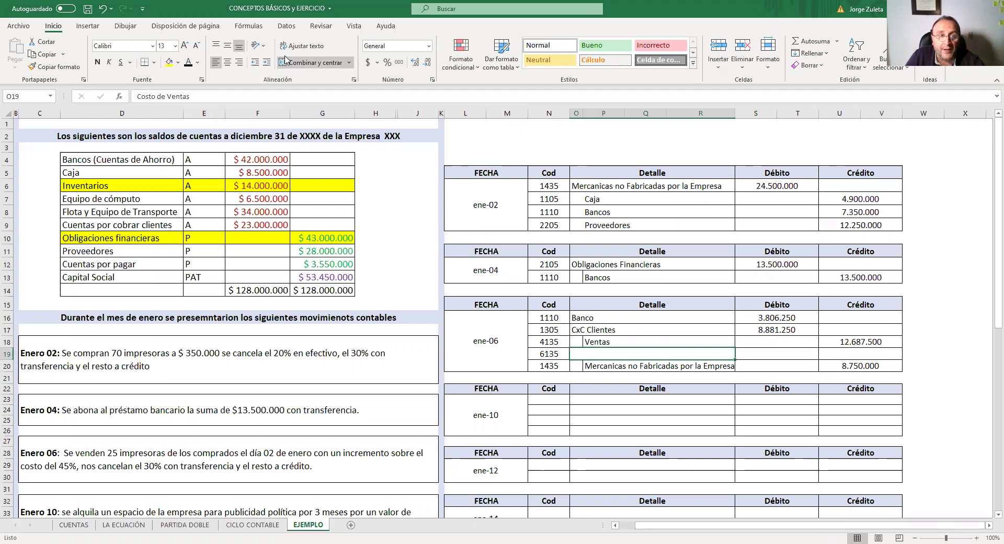
pyautogui.click(189, 63)
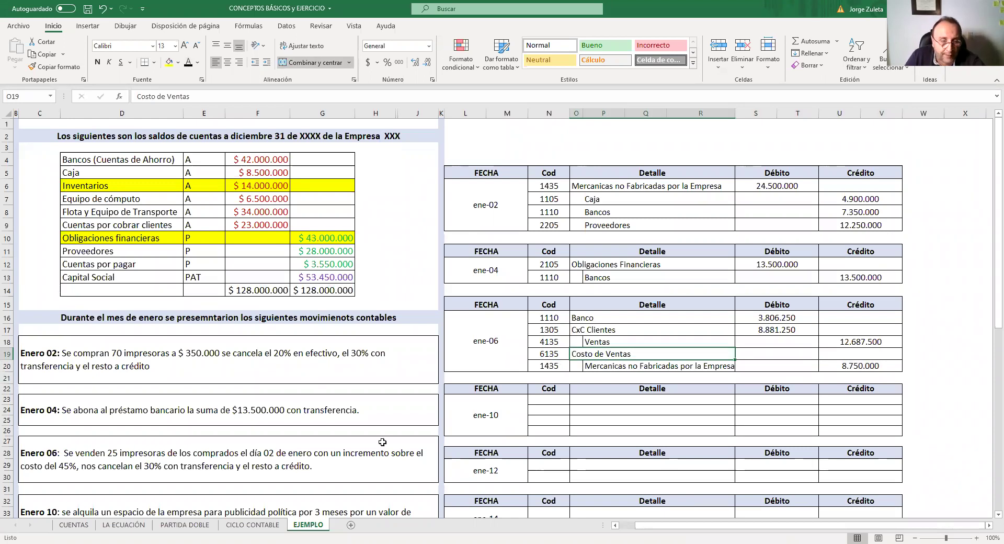
# Step: Look up Clase 6, Costo de Ventas, in the Clases de Cuentas table on the CUENTAS sheet
pyautogui.click(74, 525)
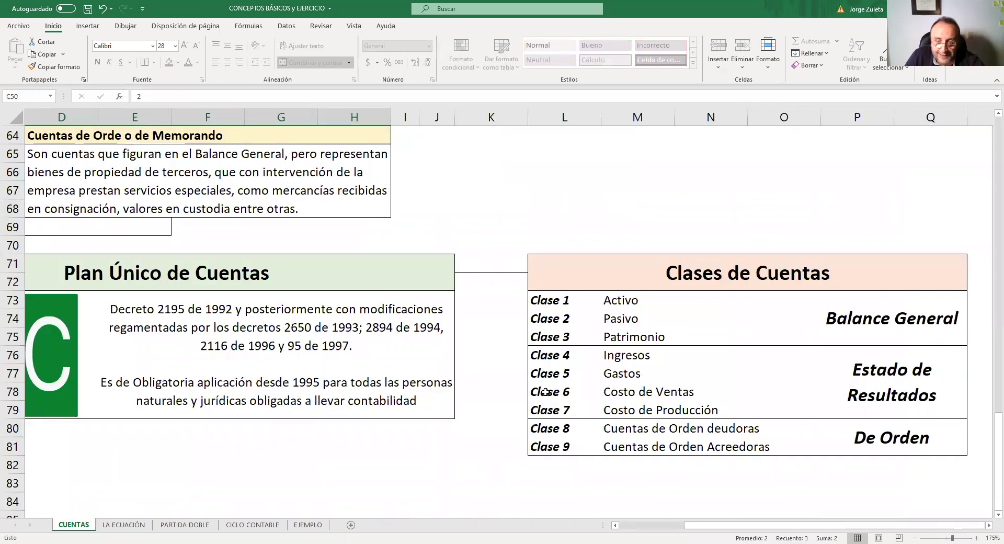
pyautogui.moveTo(545, 392); pyautogui.dragTo(655, 395)
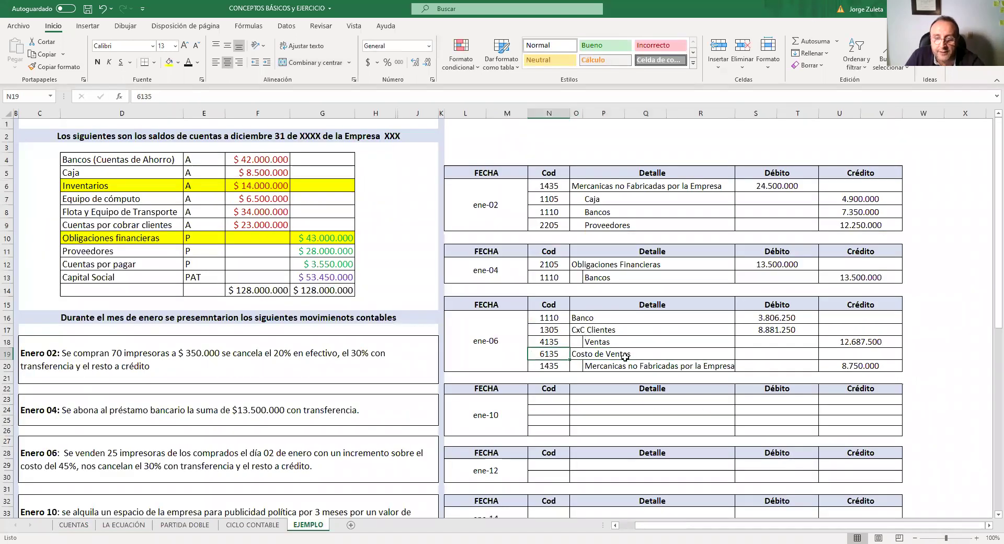
# Step: Show the debit 8.750.000 in black font on the Costo de Ventas line of the ene-06 entry on the EJEMPLO sheet
pyautogui.click(625, 357)
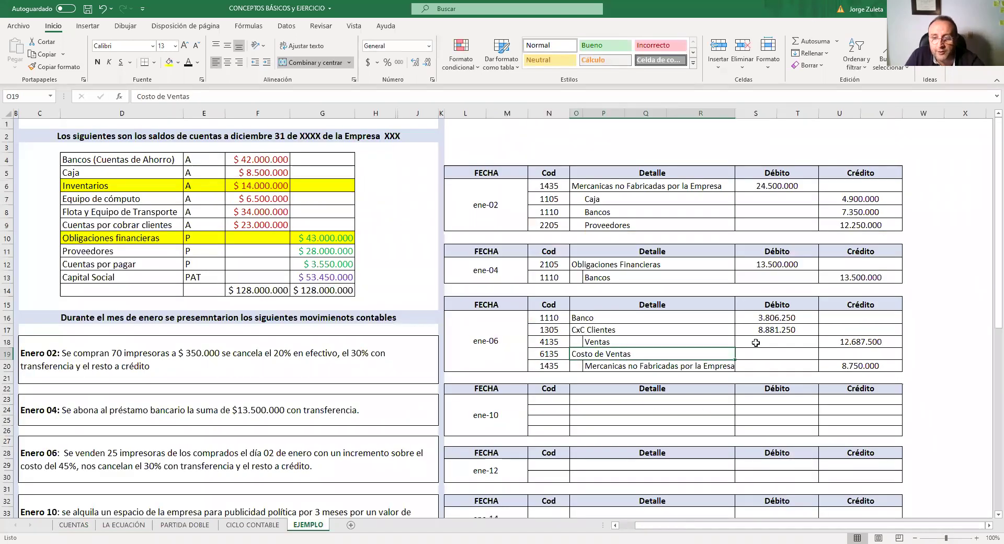
pyautogui.click(790, 355)
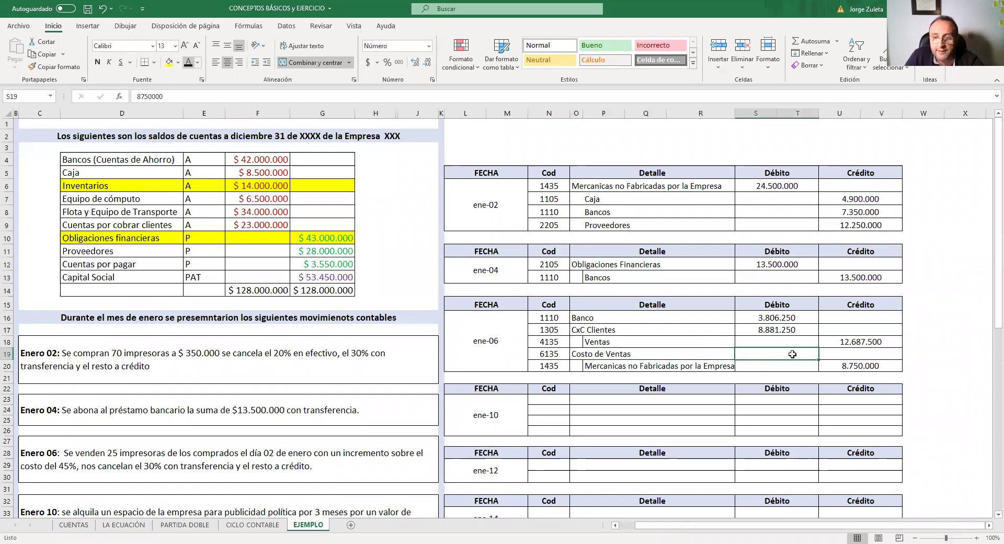
pyautogui.click(935, 367)
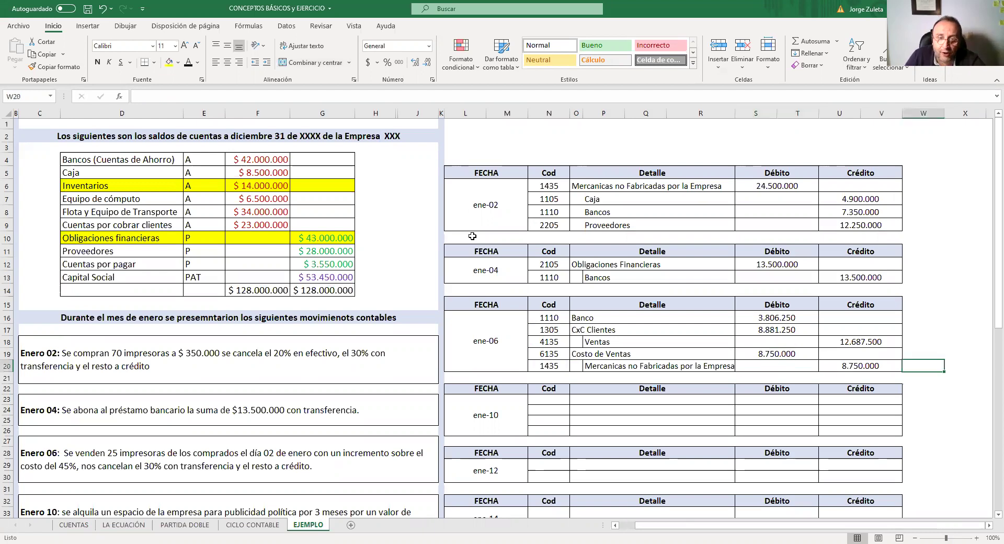
# Step: Fill the Costo de Ventas and Mercanicas no Fabricadas por la Empresa lines of the ene-06 entry with yellow
pyautogui.scroll(-2, 473, 236)
pyautogui.moveTo(471, 231); pyautogui.dragTo(884, 293)
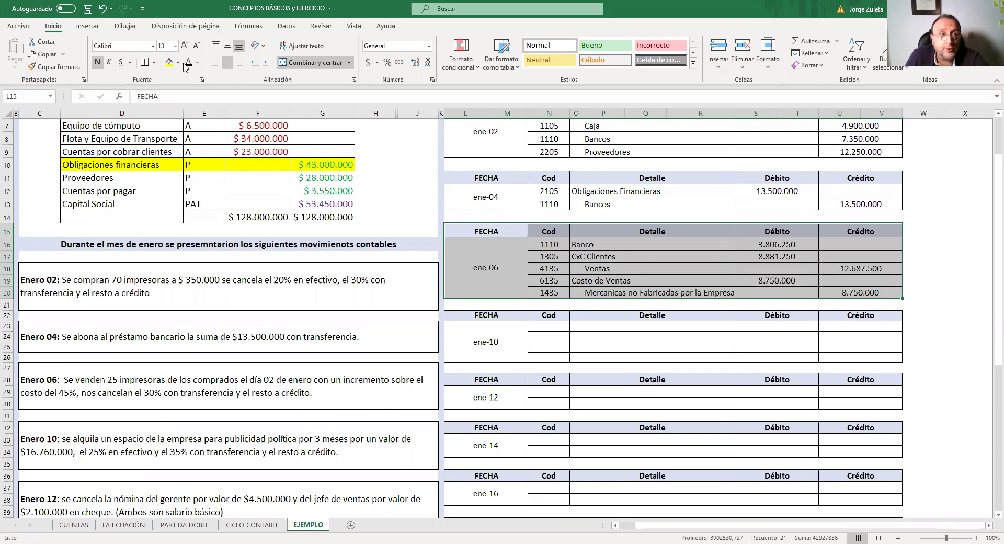
pyautogui.hotkey('ctrl', 'z')
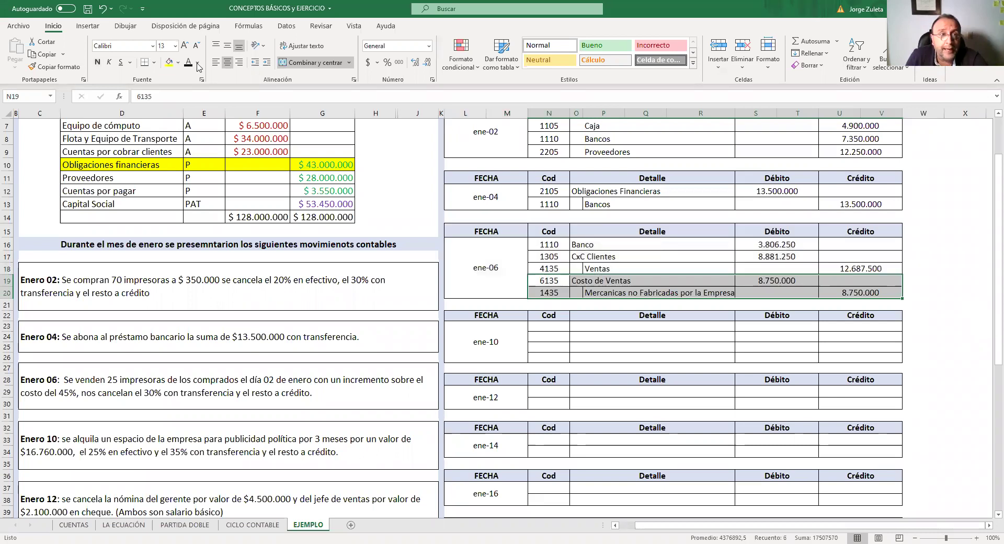
pyautogui.click(169, 63)
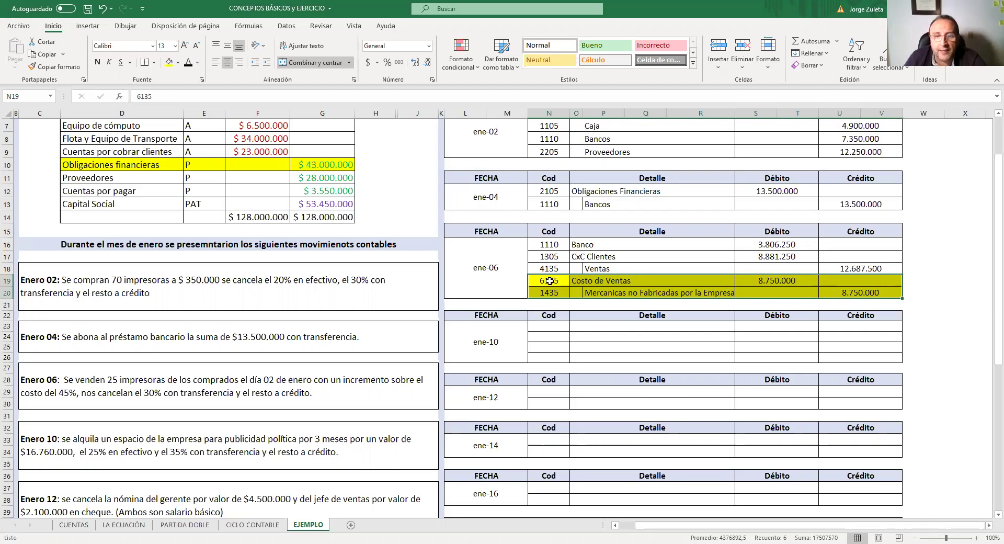
# Step: Review the two yellow cost lines of the ene-06 entry, the 6135 debit line and the 1435 credit line
pyautogui.hotkey('shift', 'BackSpace')
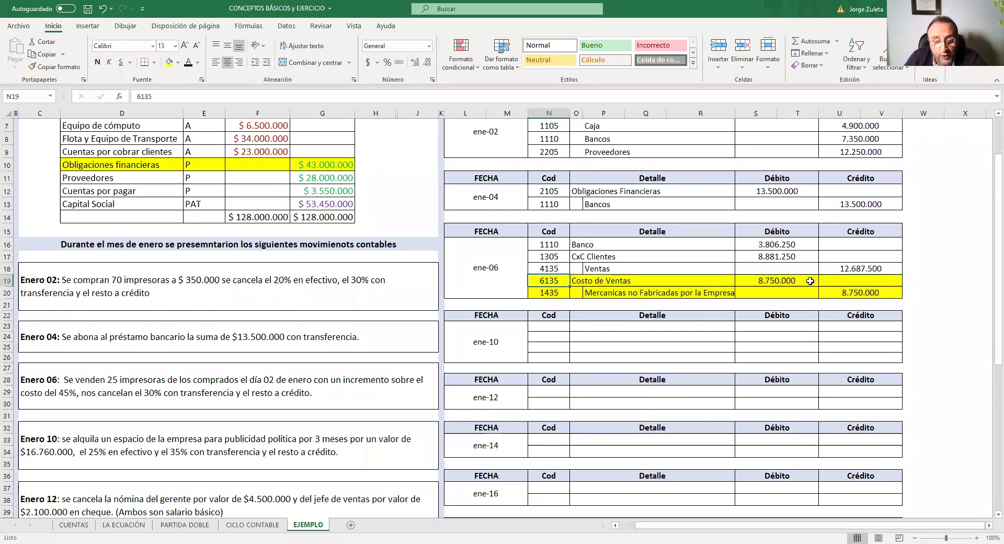
pyautogui.hotkey('shift', 'Right')
pyautogui.hotkey('shift', 'Right')
pyautogui.hotkey('shift', 'Right')
pyautogui.hotkey('shift', 'Right')
pyautogui.hotkey('shift', 'Right')
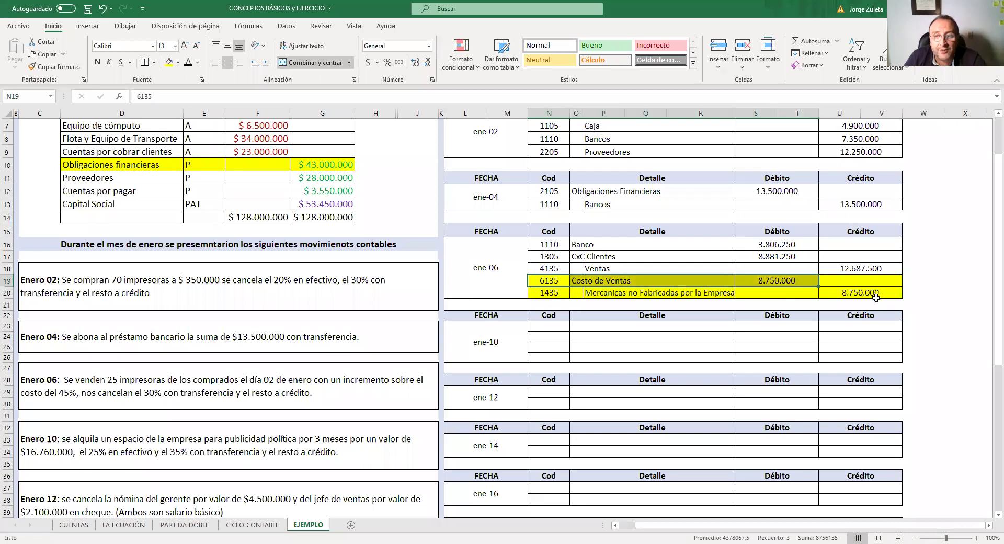
pyautogui.press('Down')
pyautogui.hotkey('shift', 'Right')
pyautogui.hotkey('shift', 'Right')
pyautogui.hotkey('shift', 'Right')
pyautogui.hotkey('shift', 'Right')
pyautogui.hotkey('shift', 'Right')
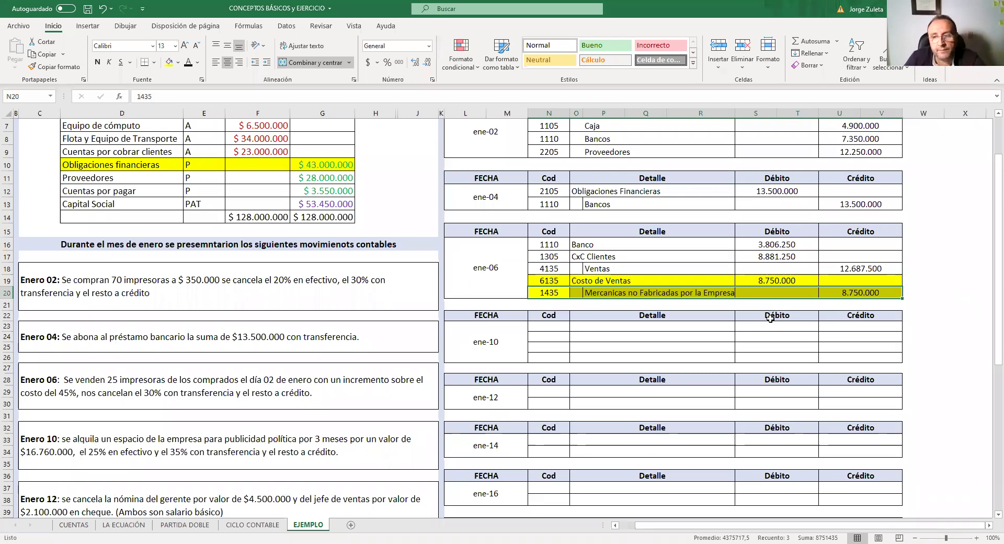
pyautogui.click(924, 336)
pyautogui.press('Up')
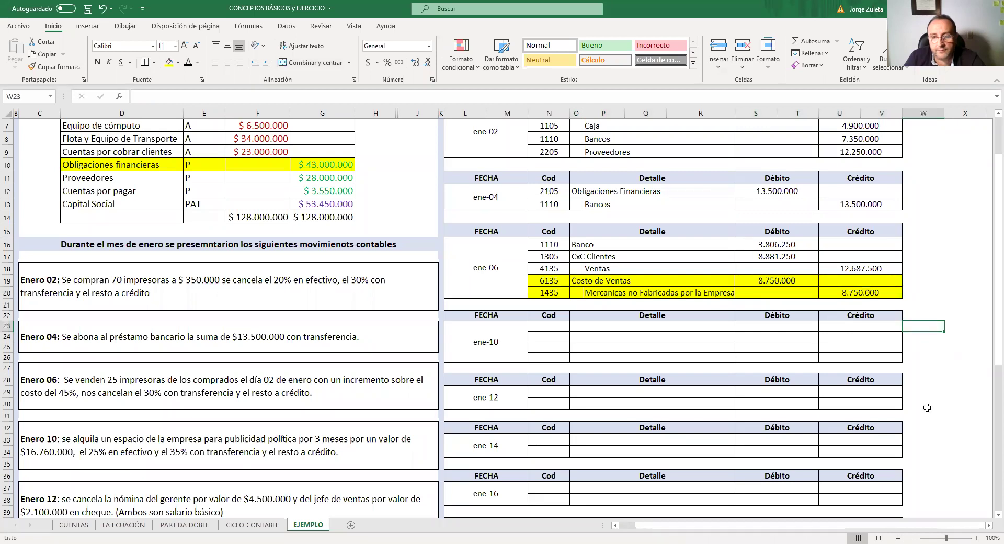
# Step: Examine the Banco, CxC Clientes and Ventas lines of the ene-06 entry, as a block and line by line
pyautogui.scroll(1, 927, 407)
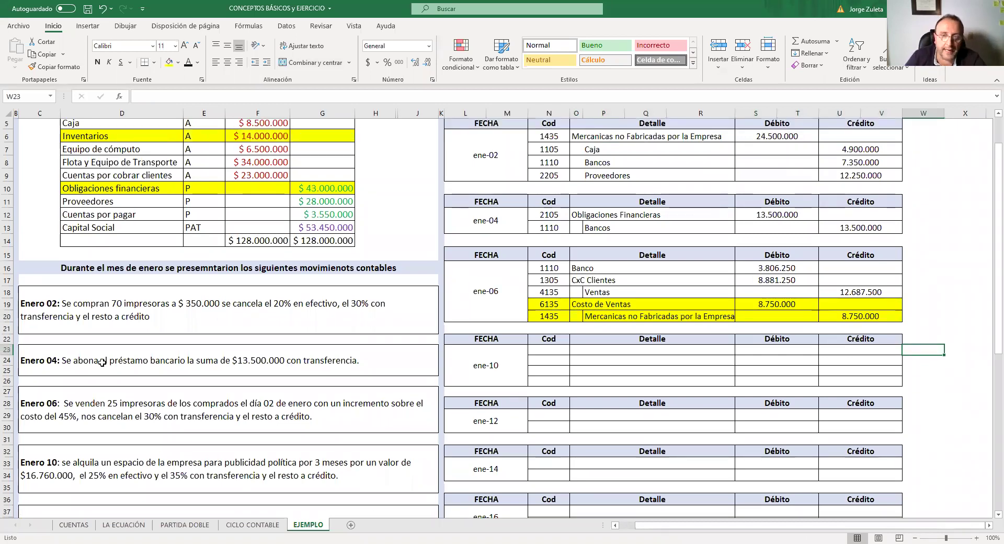
pyautogui.scroll(-3, 568, 347)
pyautogui.scroll(2, 565, 314)
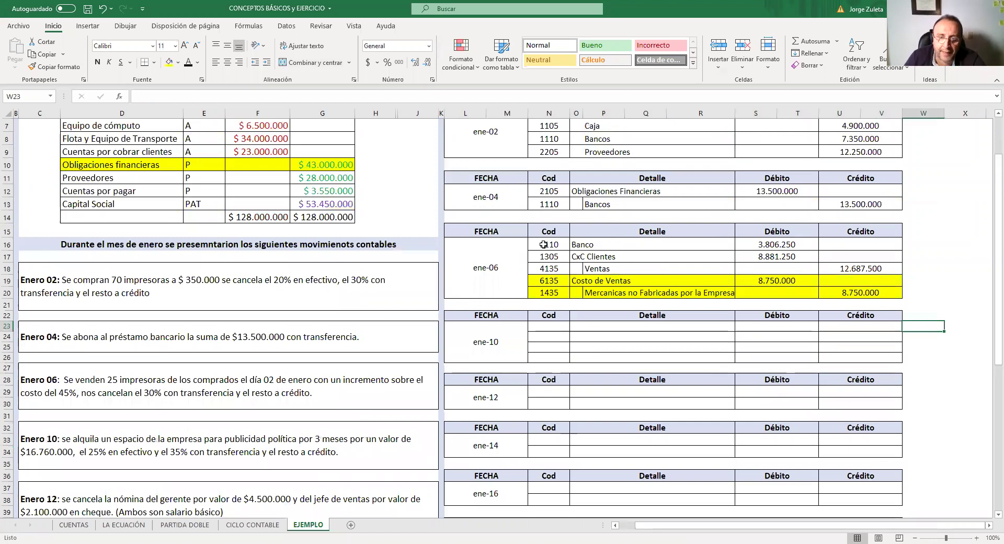
pyautogui.moveTo(549, 245); pyautogui.dragTo(879, 257)
pyautogui.click(562, 269)
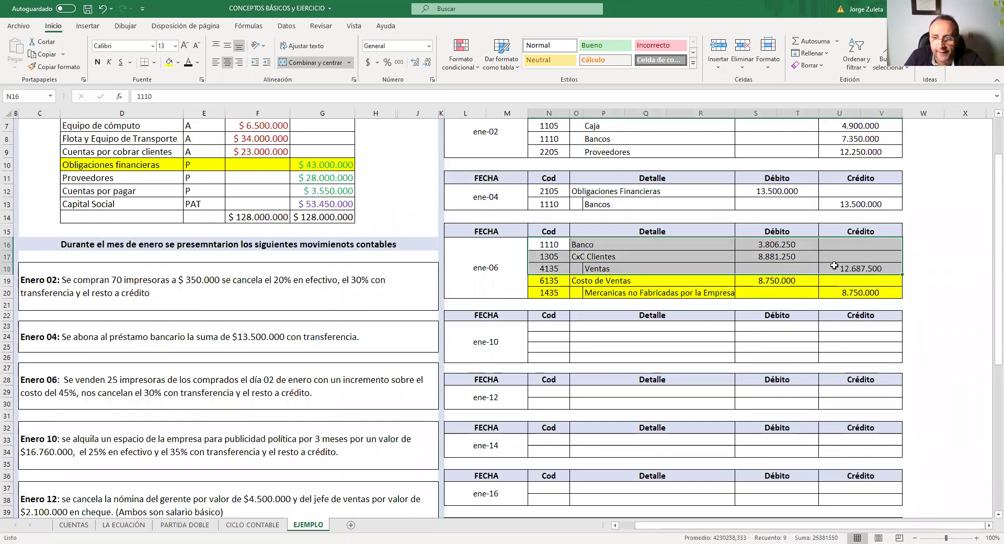
pyautogui.moveTo(531, 244); pyautogui.dragTo(550, 257)
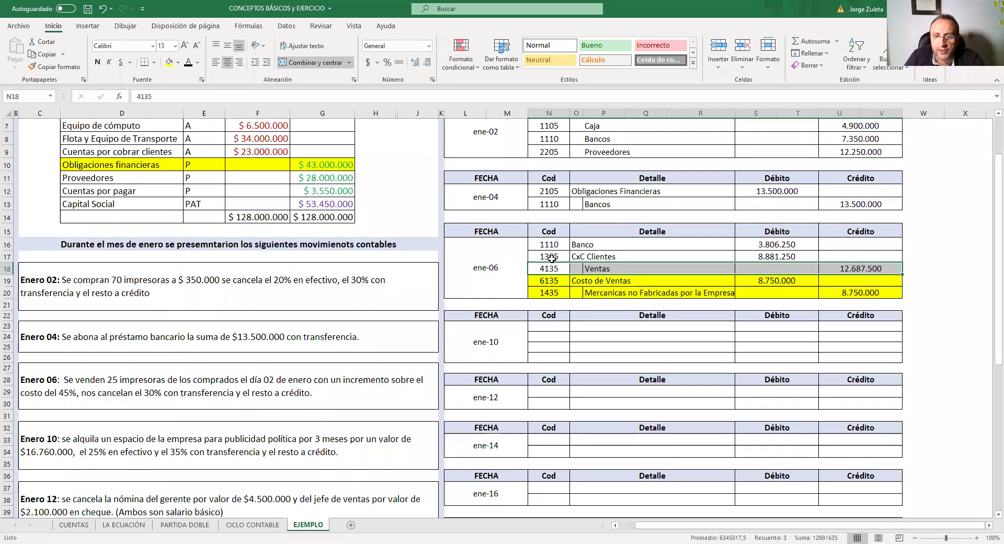
pyautogui.moveTo(763, 257); pyautogui.dragTo(764, 258)
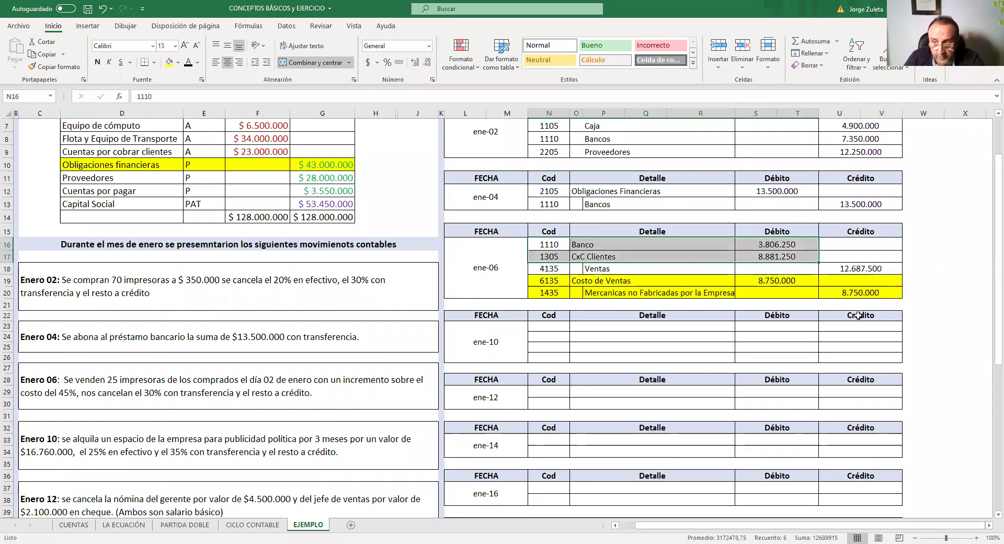
pyautogui.click(539, 246)
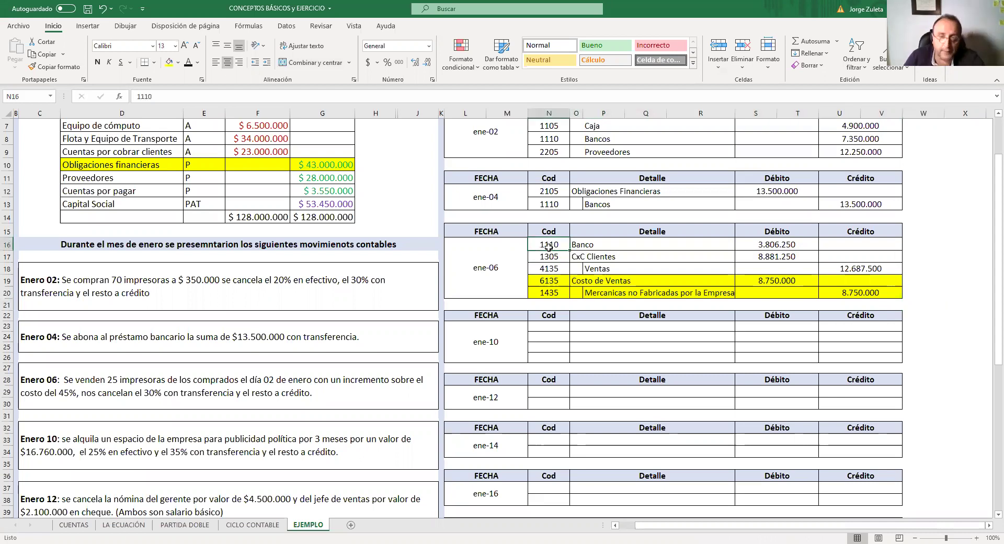
pyautogui.moveTo(565, 247)
pyautogui.mouseDown()
pyautogui.moveTo(749, 245)
pyautogui.moveTo(547, 246)
pyautogui.mouseUp()
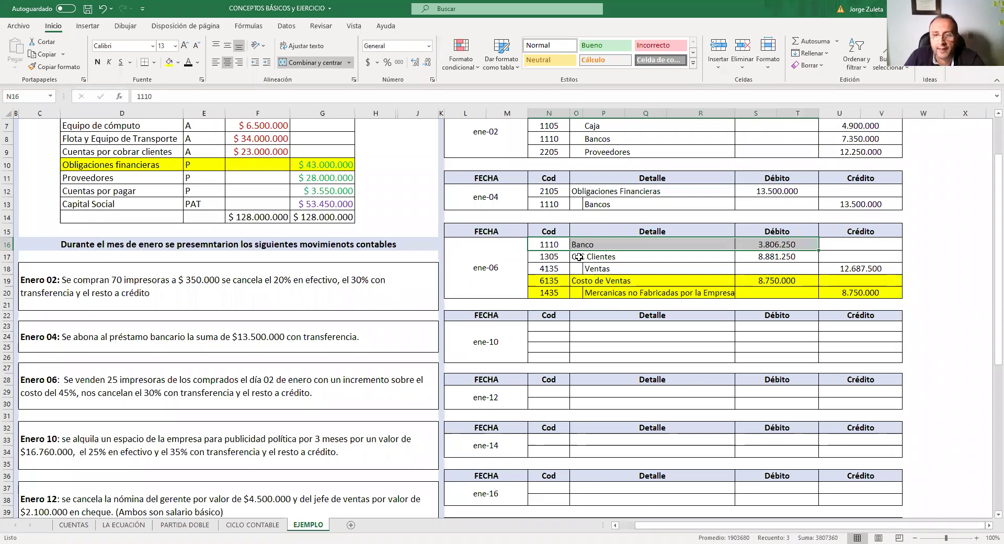
pyautogui.click(544, 257)
pyautogui.keyDown('shift'); pyautogui.click(796, 256); pyautogui.keyUp('shift')
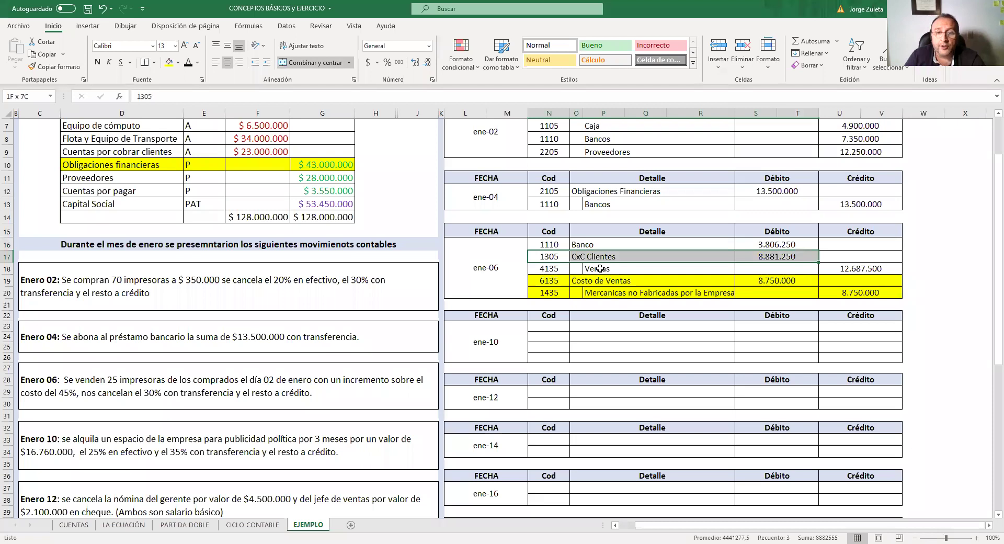
pyautogui.press('Down')
pyautogui.keyDown('shift'); pyautogui.click(860, 271); pyautogui.keyUp('shift')
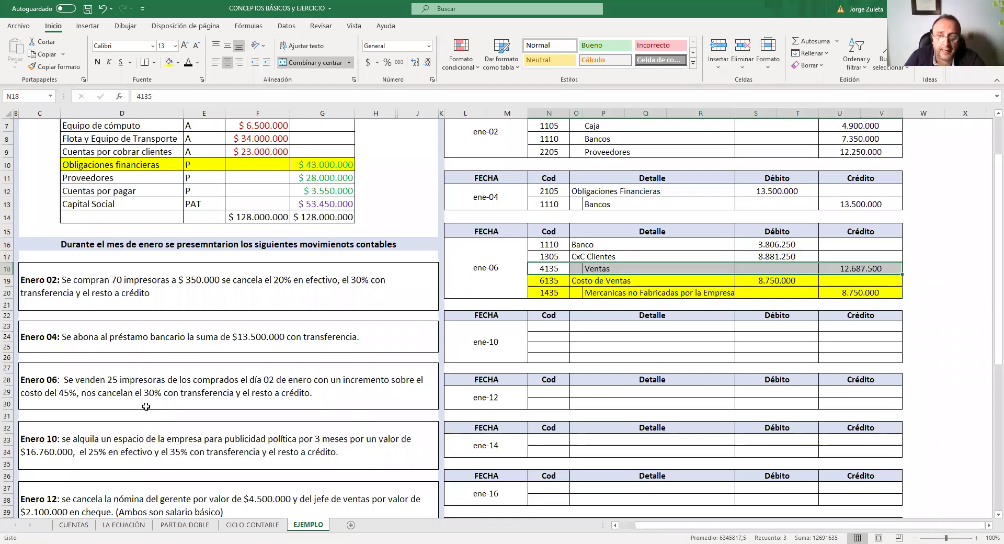
# Step: Compare the Ventas credit of the ene-06 entry with the Banco and CxC Clientes debits
pyautogui.scroll(-1, 721, 231)
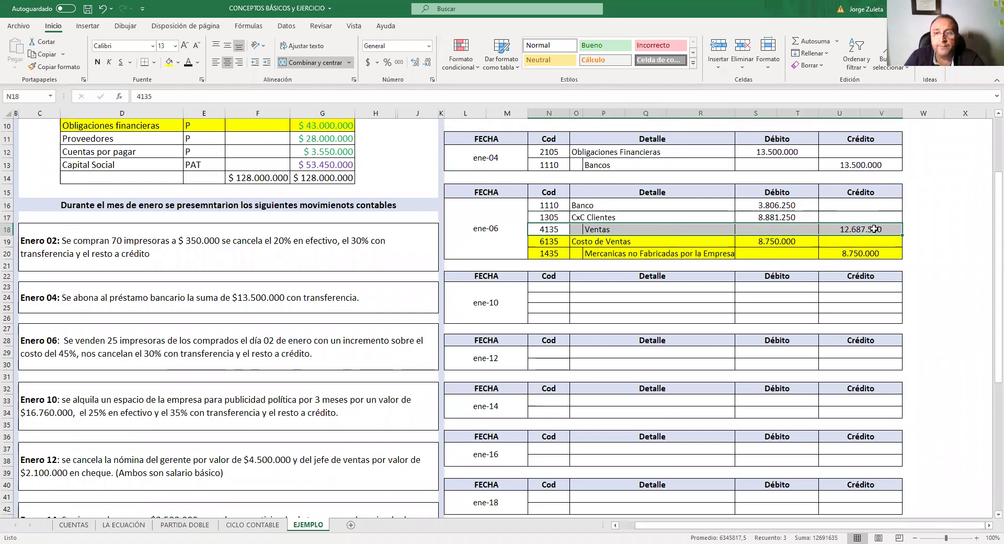
pyautogui.press('Right')
pyautogui.press('Right')
pyautogui.keyDown('shift'); pyautogui.click(898, 225); pyautogui.keyUp('shift')
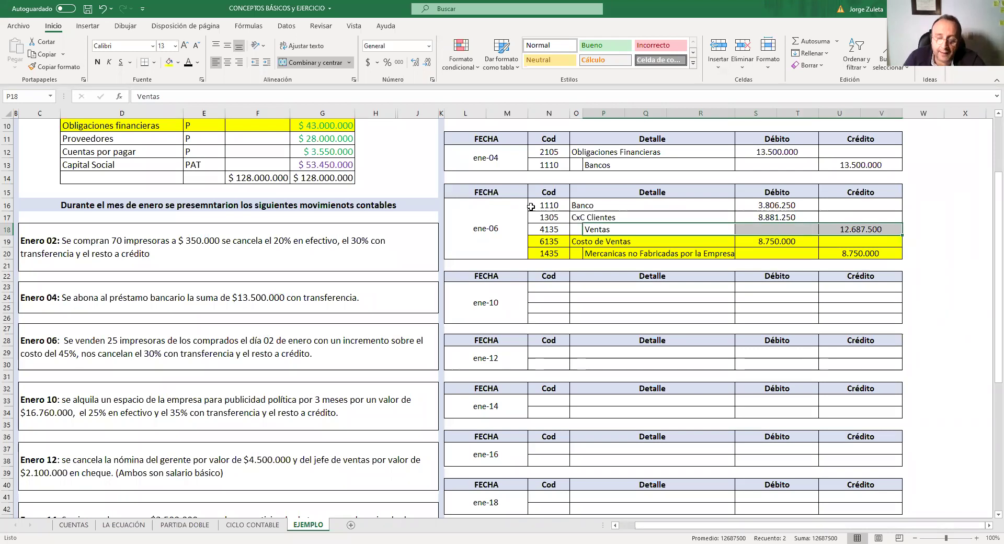
pyautogui.click(965, 308)
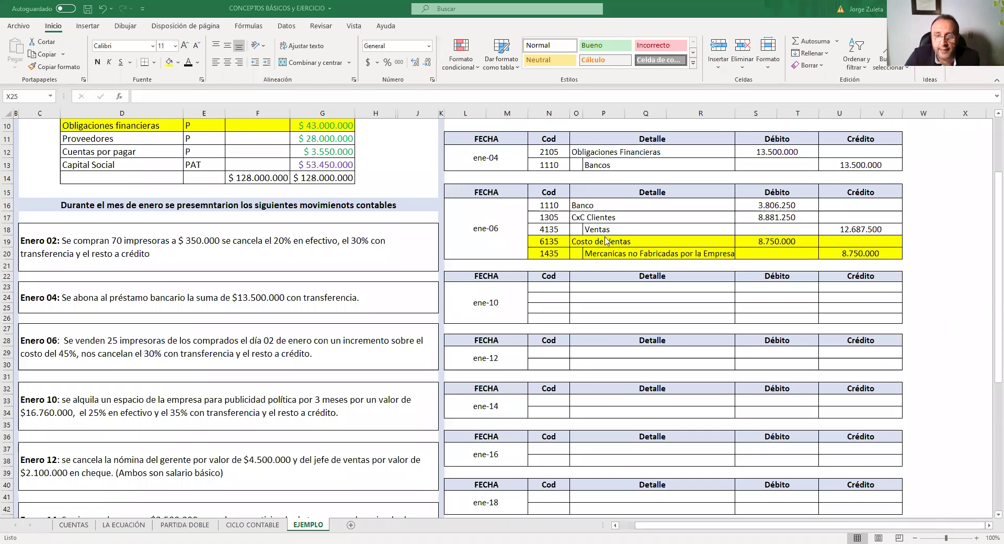
pyautogui.moveTo(607, 228); pyautogui.dragTo(868, 228)
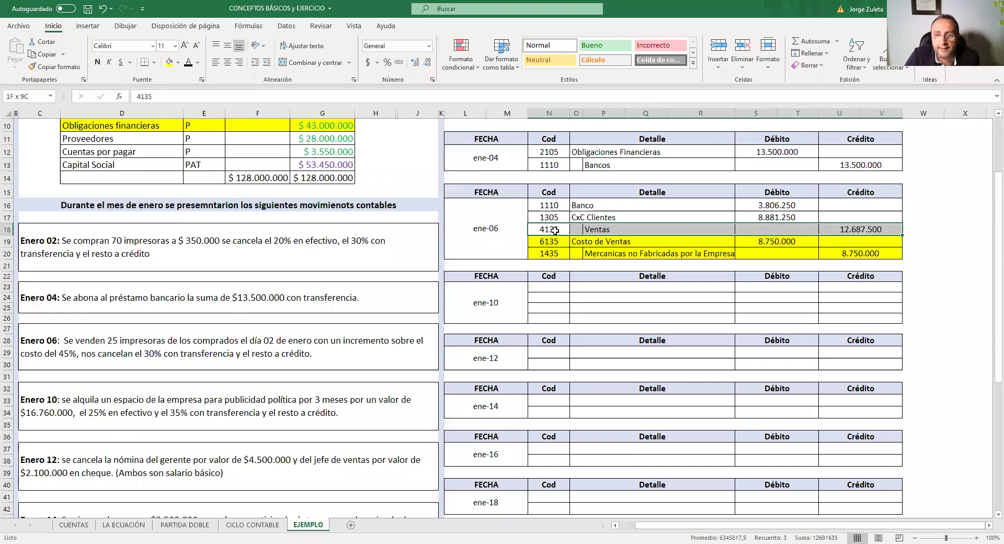
pyautogui.click(536, 204)
pyautogui.moveTo(534, 217); pyautogui.dragTo(770, 217)
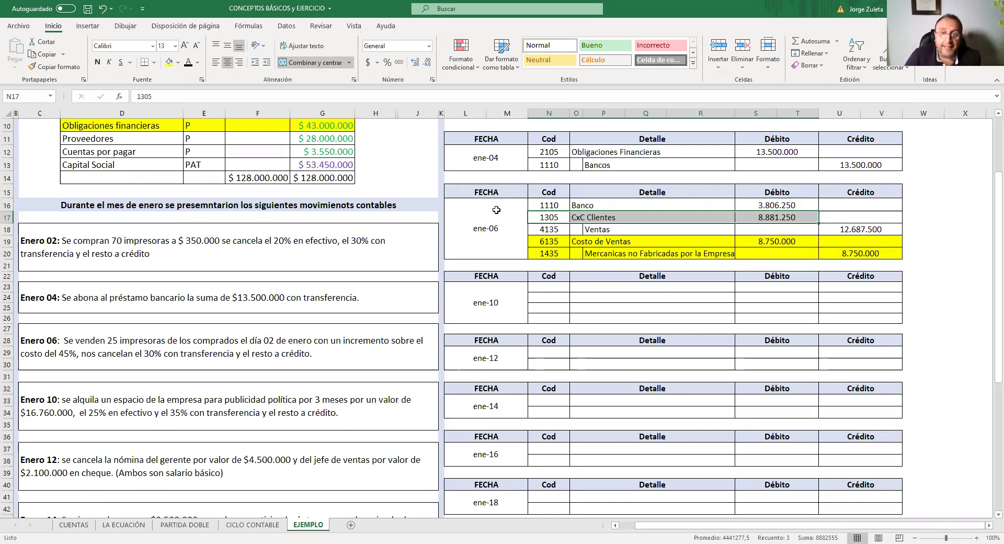
pyautogui.click(538, 208)
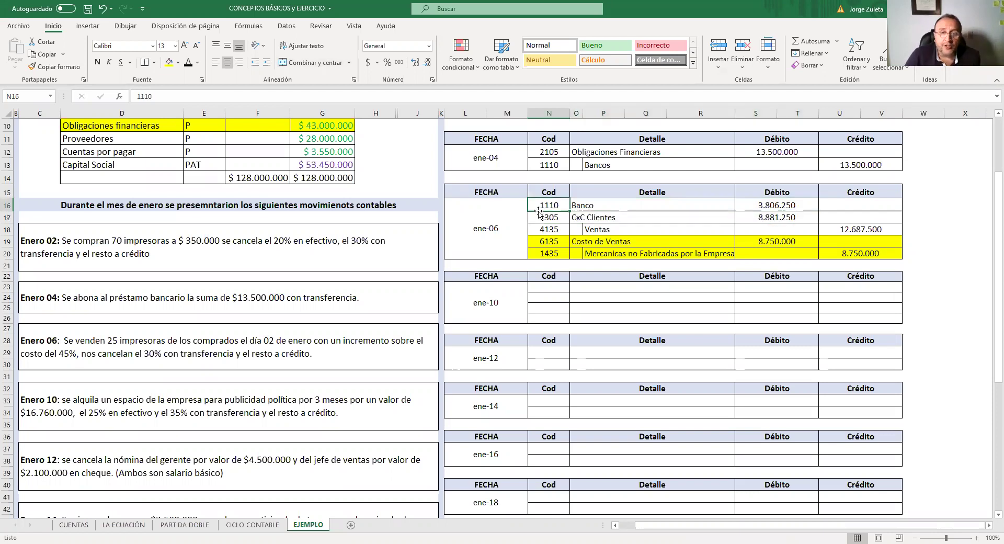
pyautogui.keyDown('shift'); pyautogui.click(780, 233); pyautogui.keyUp('shift')
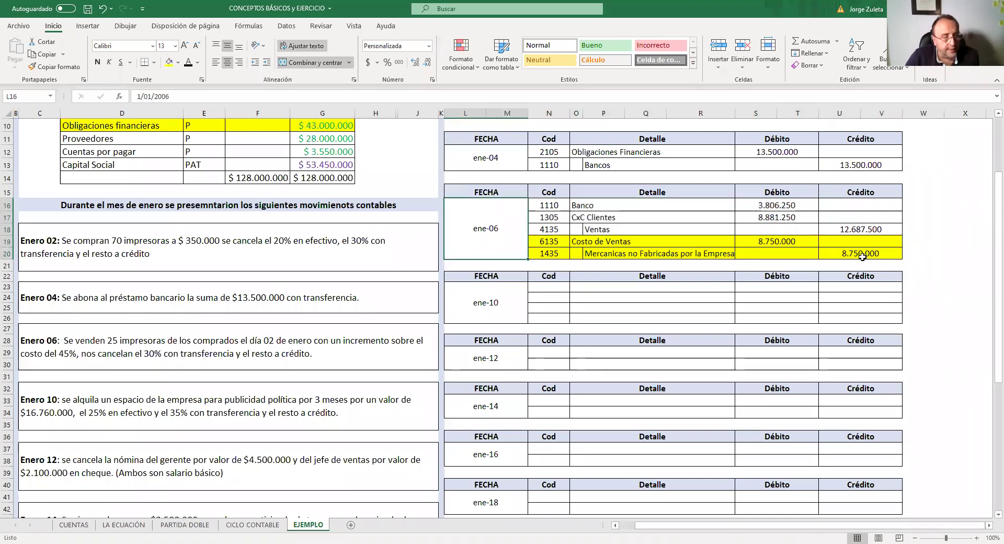
# Step: Check the two cost lines of the ene-06 entry against the Enero 06 statement, focusing on the Costo de Ventas debit
pyautogui.moveTo(549, 241); pyautogui.dragTo(884, 253)
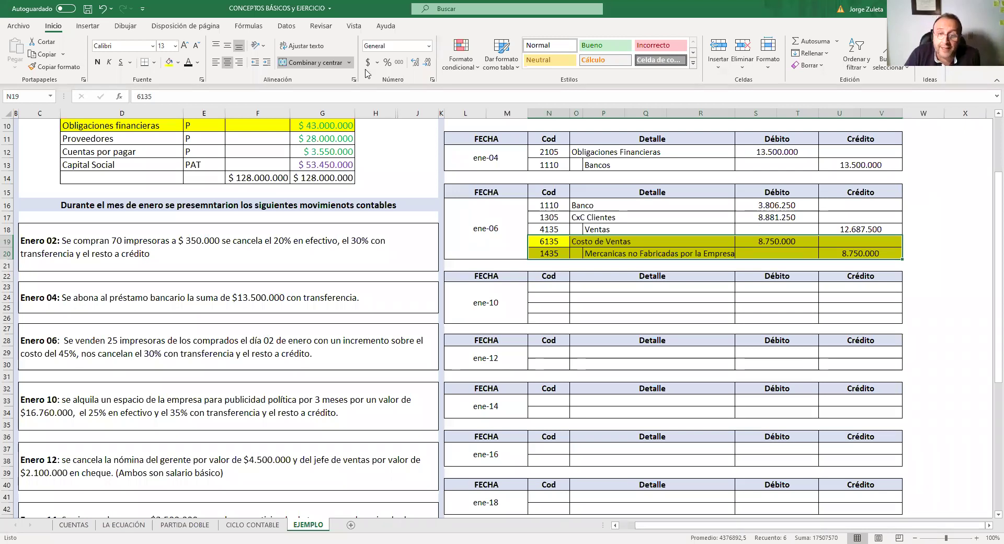
pyautogui.click(561, 254)
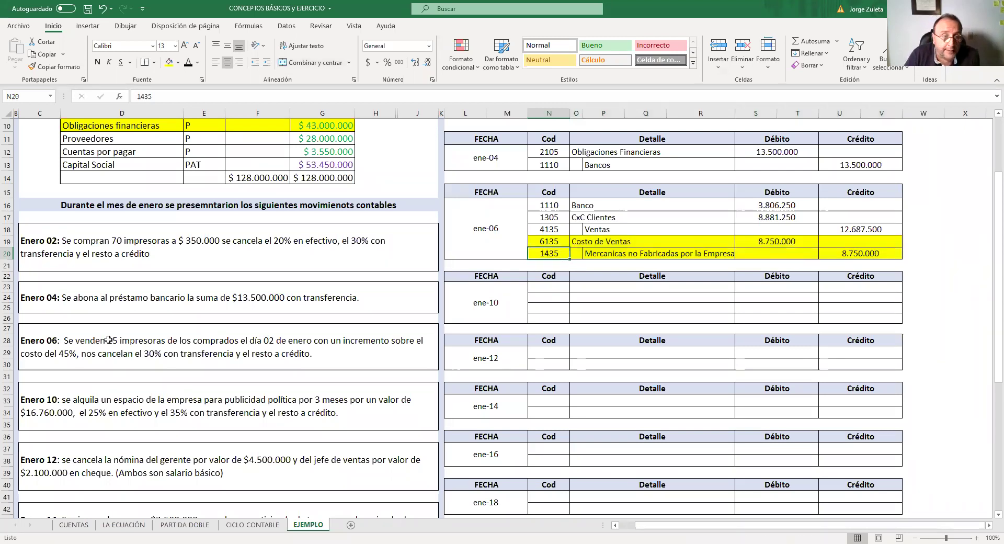
pyautogui.click(112, 340)
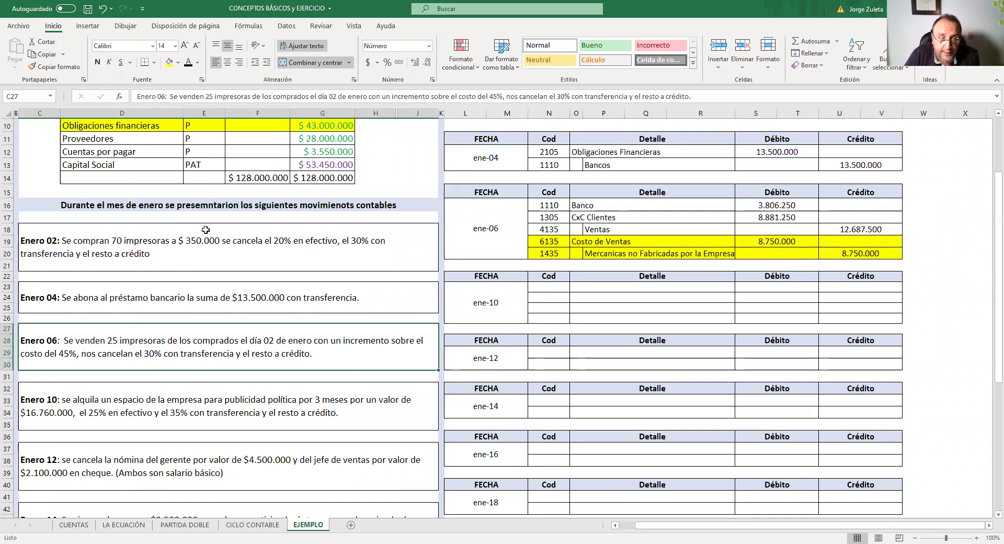
pyautogui.click(551, 244)
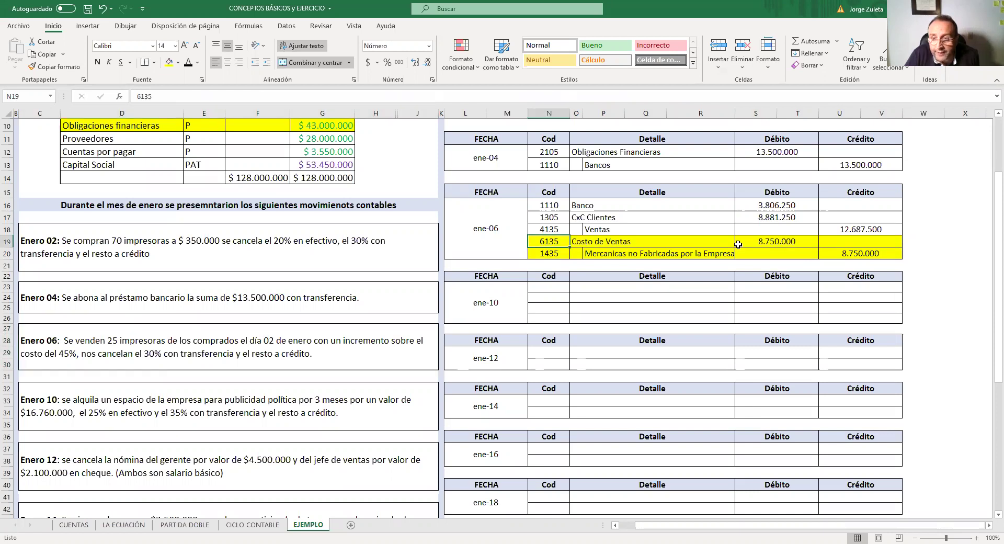
pyautogui.hotkey('shift', 'Right')
pyautogui.hotkey('shift', 'Right')
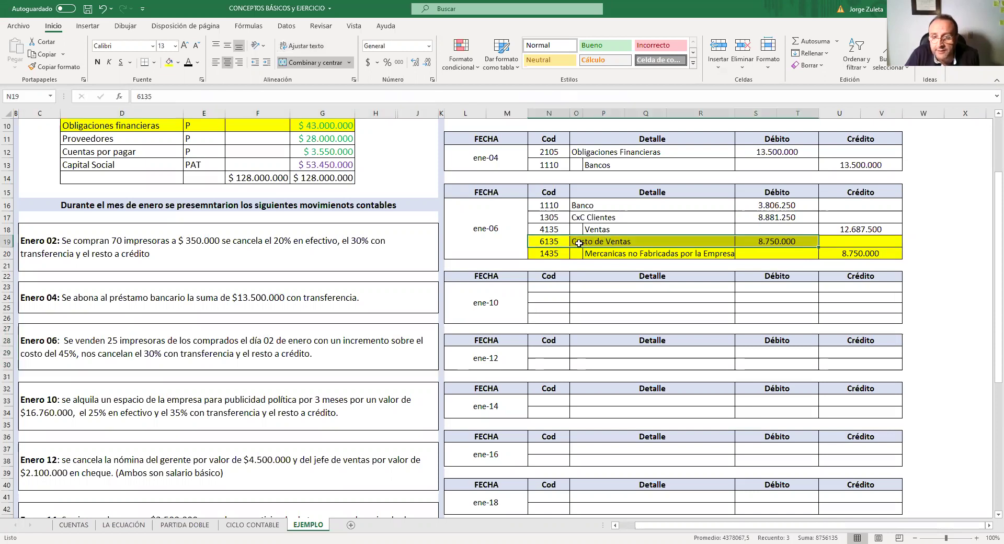
pyautogui.click(553, 243)
pyautogui.click(583, 243)
pyautogui.click(548, 241)
pyautogui.keyDown('shift'); pyautogui.click(742, 244); pyautogui.keyUp('shift')
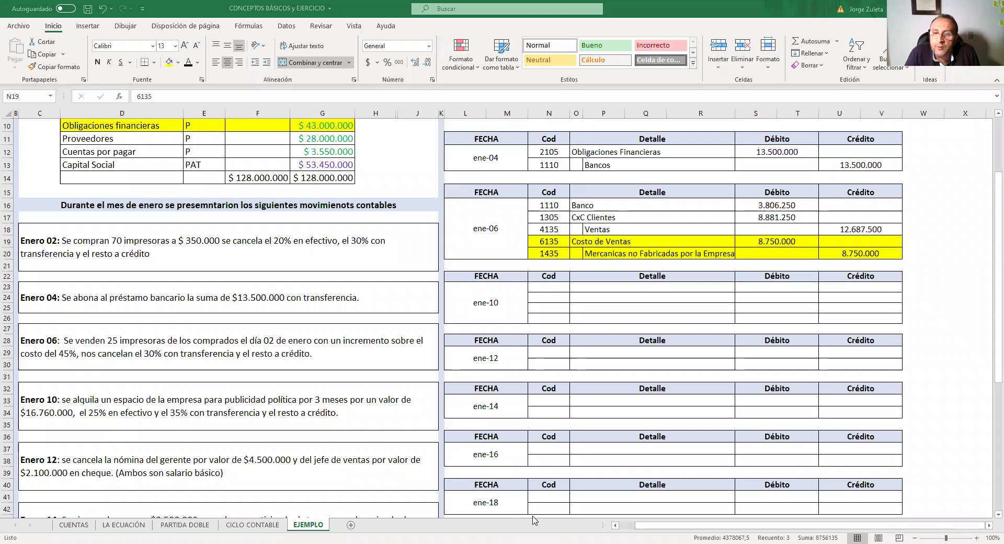
pyautogui.click(796, 241)
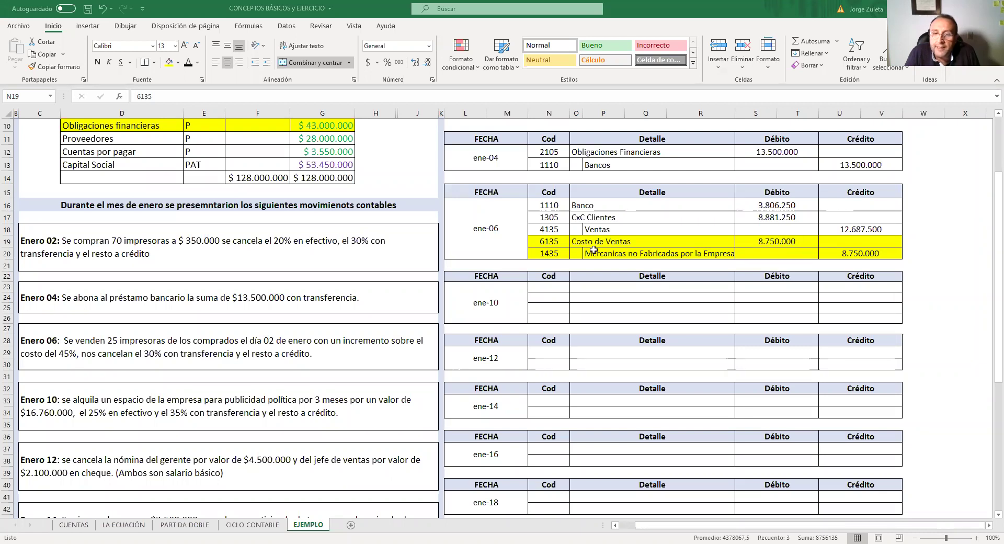
# Step: Go across the 1435 credit line of the ene-06 entry, from its code to the credit amount
pyautogui.click(558, 253)
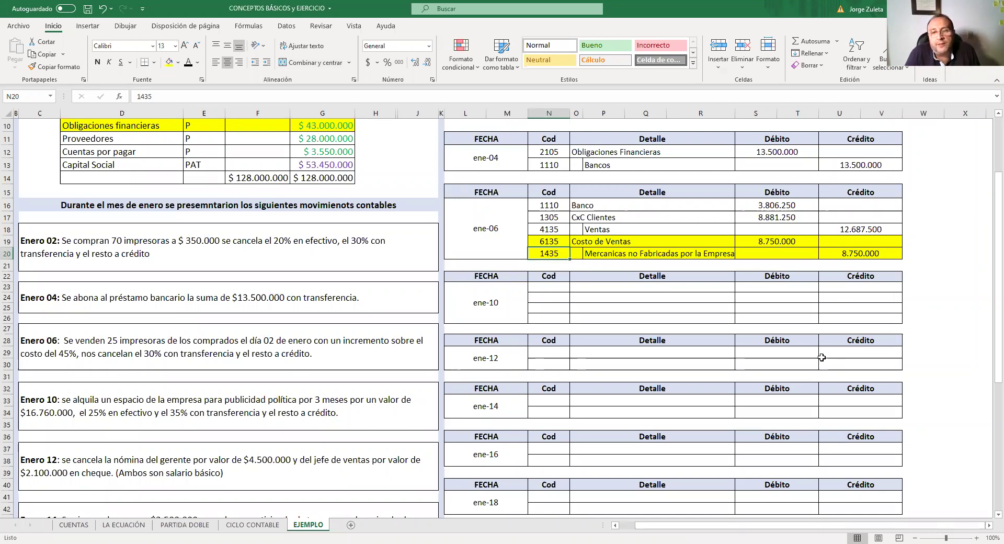
pyautogui.press('Right')
pyautogui.press('Right')
pyautogui.press('Right')
pyautogui.press('Right')
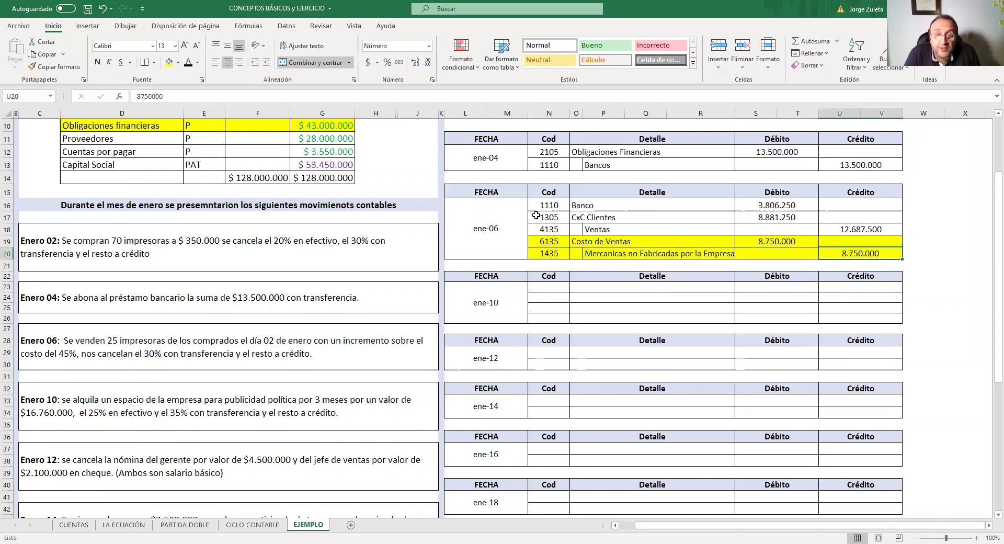
# Step: Review the five lines of the ene-06 entry as a block, and its two yellow cost lines separately
pyautogui.moveTo(536, 205); pyautogui.dragTo(731, 254)
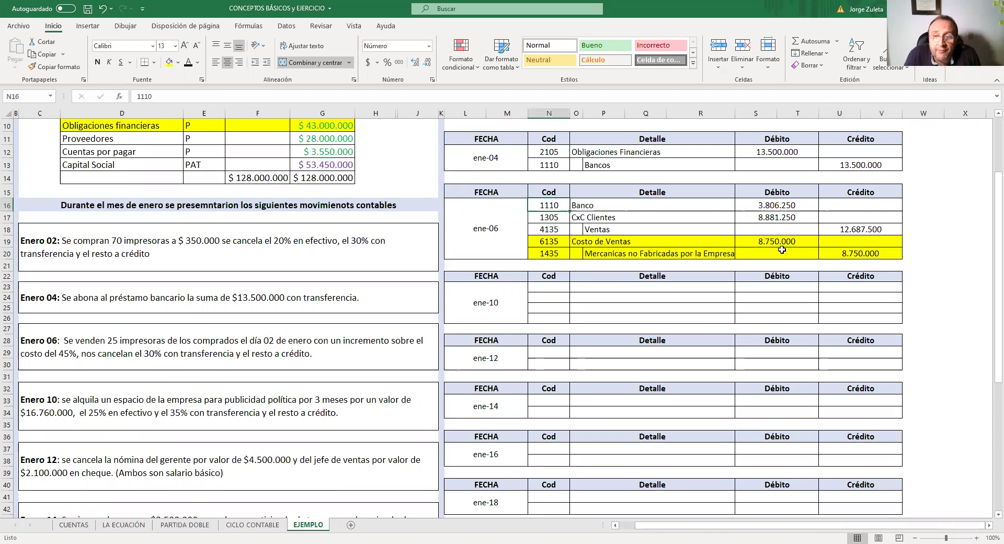
pyautogui.hotkey('shift', 'Right')
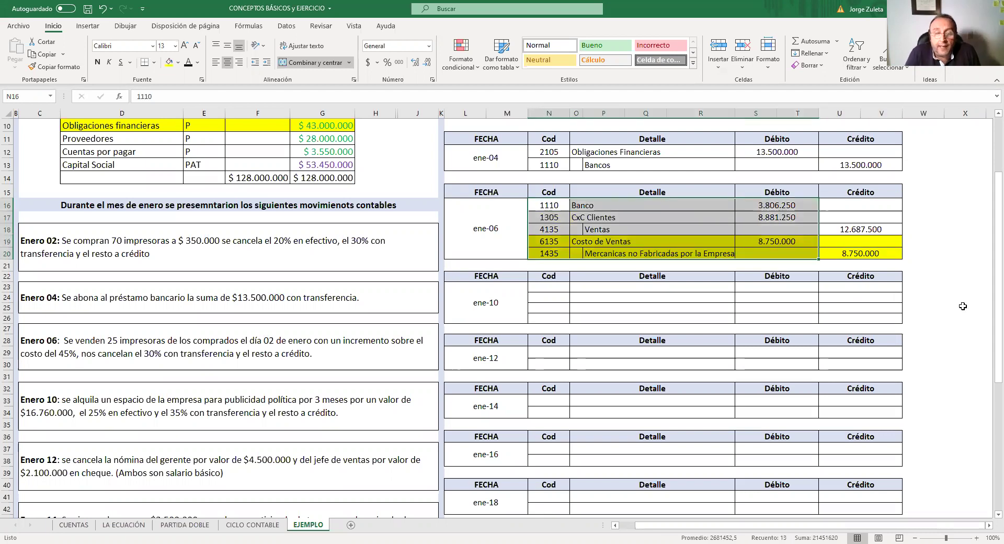
pyautogui.click(963, 307)
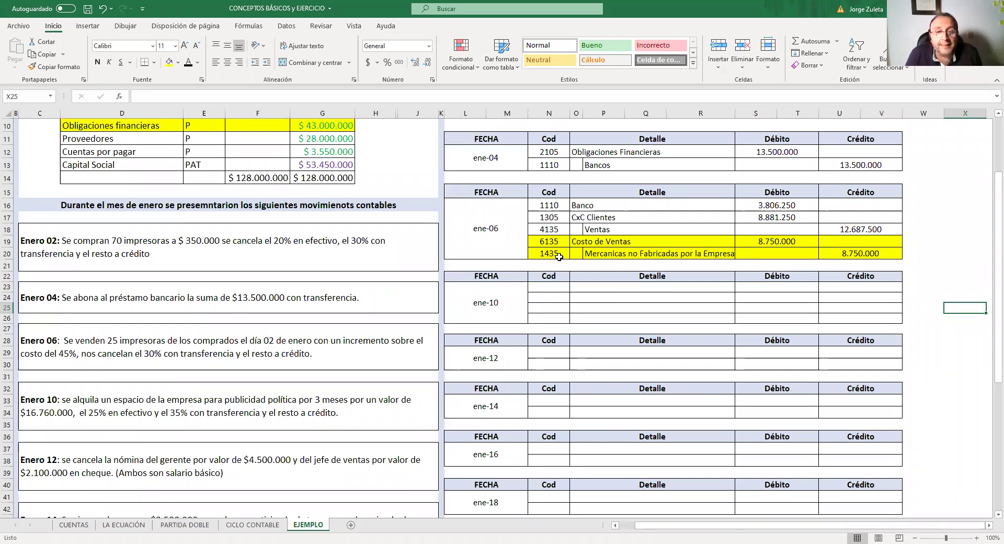
pyautogui.moveTo(556, 244); pyautogui.dragTo(884, 256)
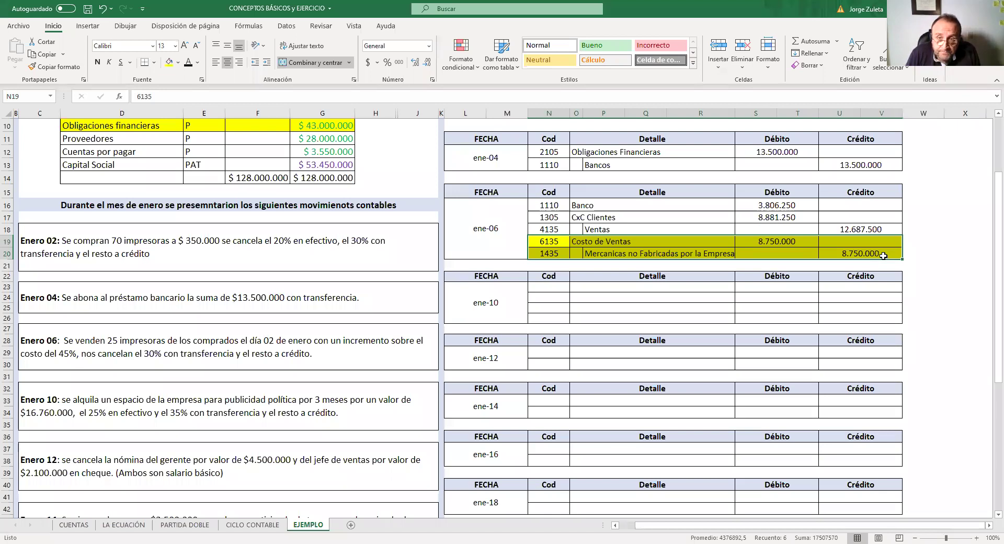
pyautogui.click(936, 286)
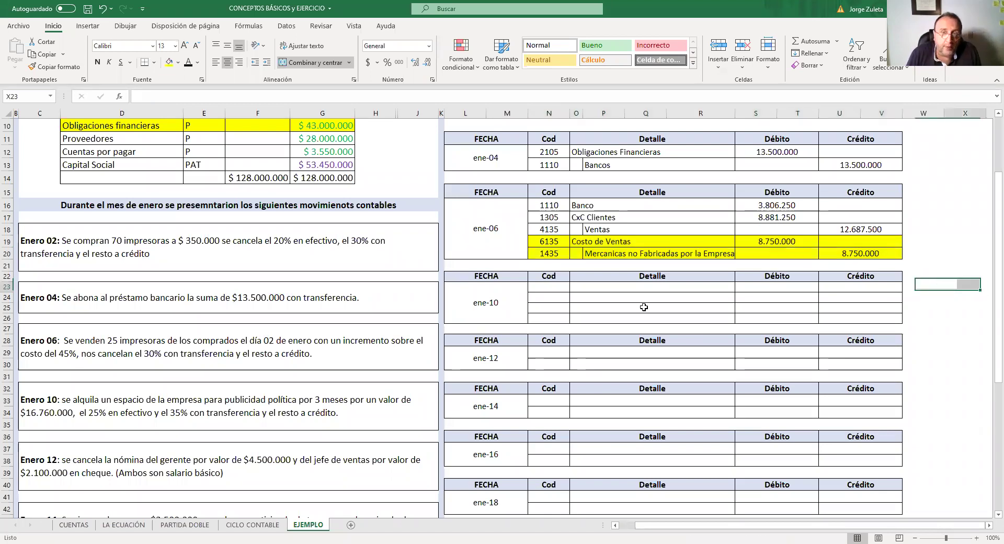
pyautogui.moveTo(486, 209); pyautogui.dragTo(897, 254)
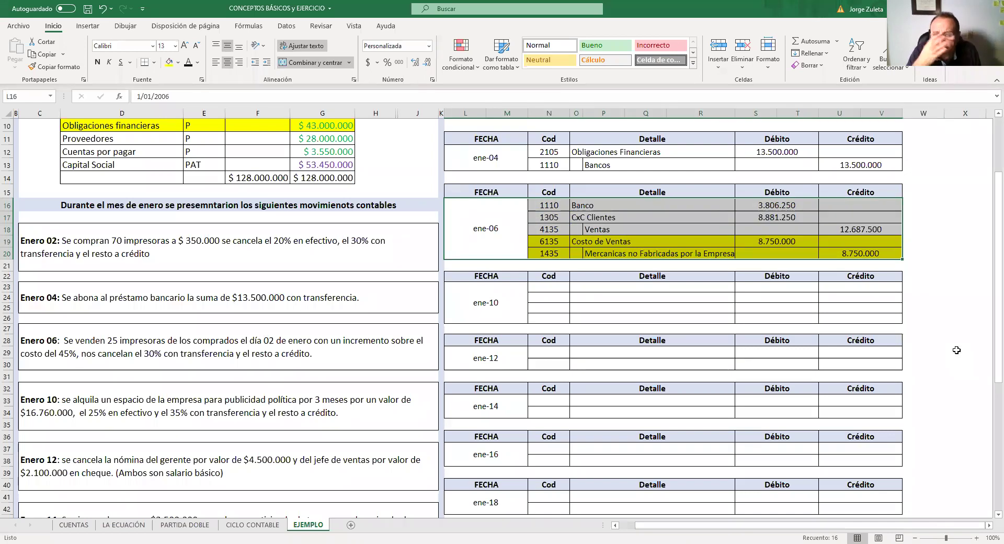
pyautogui.click(956, 350)
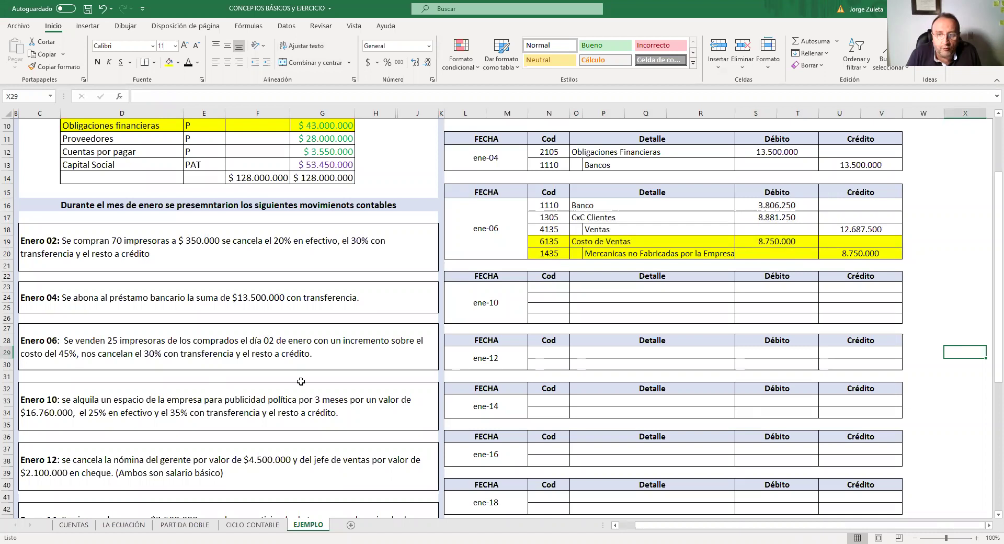
# Step: Shade the Enero 02, Enero 04 and Enero 06 statements light blue to mark them as recorded
pyautogui.click(128, 358)
pyautogui.click(107, 243)
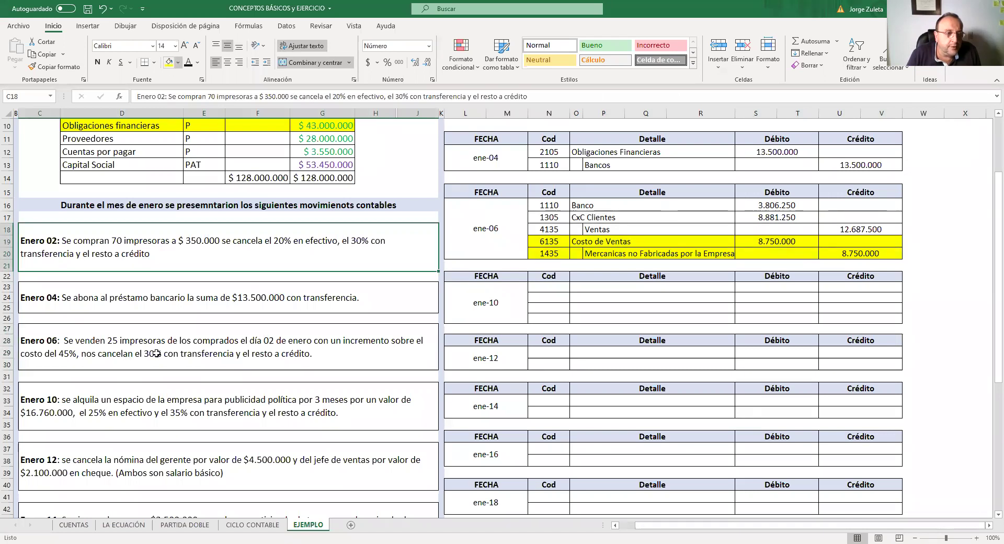
pyautogui.keyDown('ctrl'); pyautogui.click(156, 297); pyautogui.keyUp('ctrl')
pyautogui.click(169, 62)
pyautogui.click(157, 361)
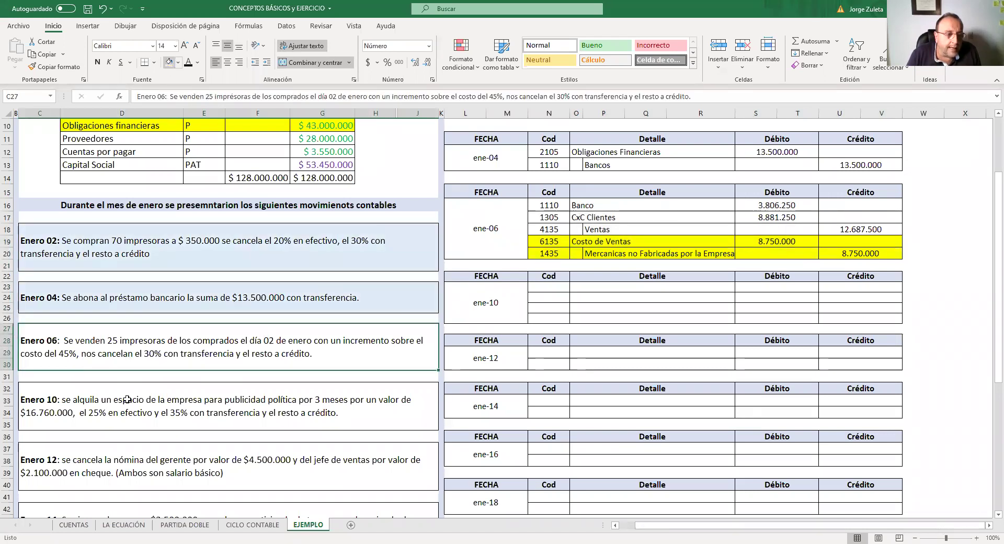
pyautogui.scroll(-1, 176, 380)
# Step: Reveal the first ene-10 line in black font: code 1105, Caja, with the debit of 4.190.000
pyautogui.click(177, 380)
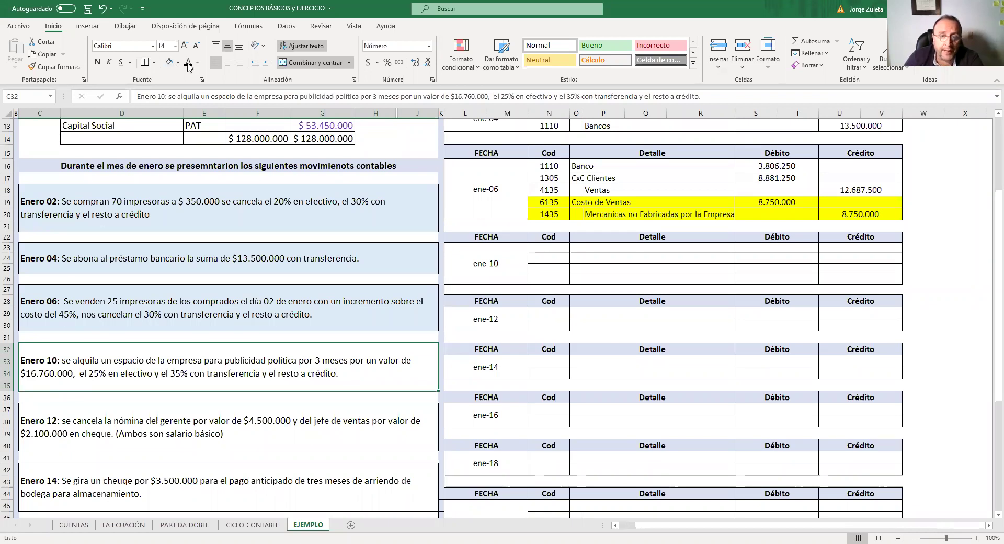
pyautogui.click(548, 247)
pyautogui.click(629, 250)
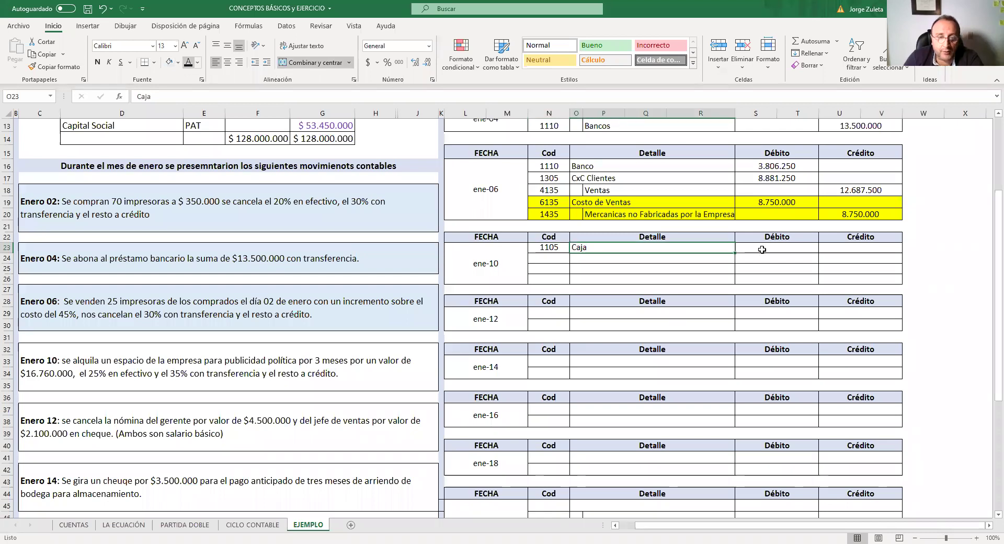
pyautogui.press('Tab')
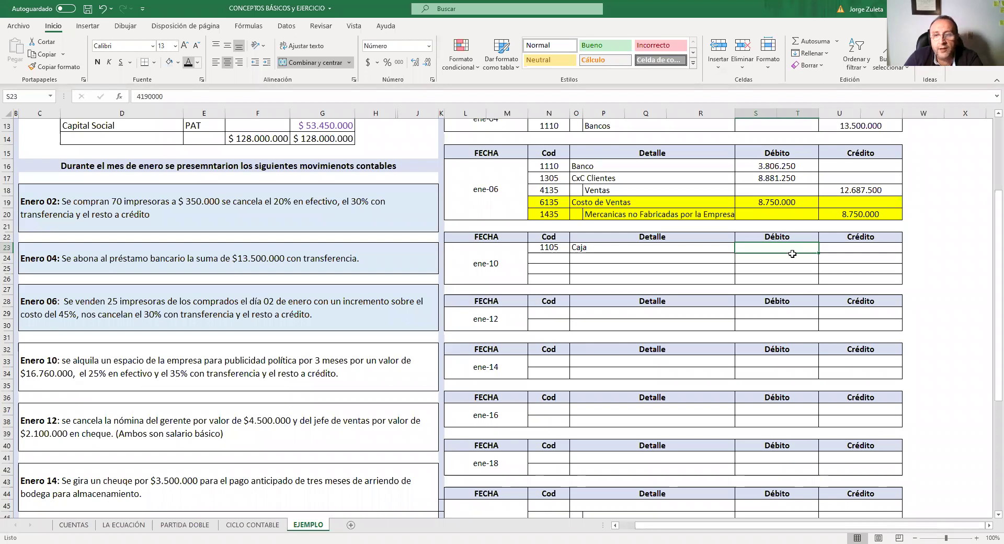
# Step: Reveal the second ene-10 line in black font: code 1110, Bancos, with the debit of 5.866.000
pyautogui.click(551, 258)
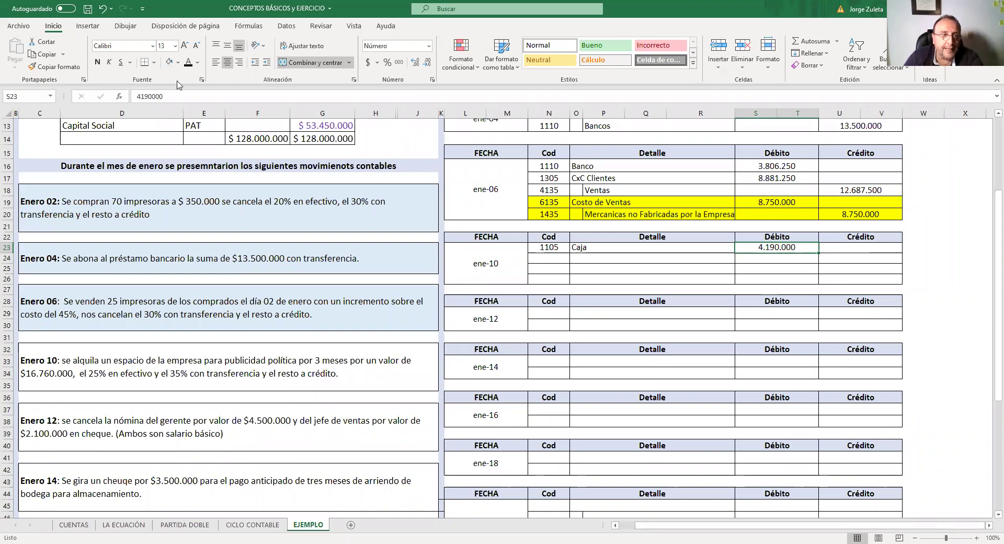
pyautogui.click(188, 63)
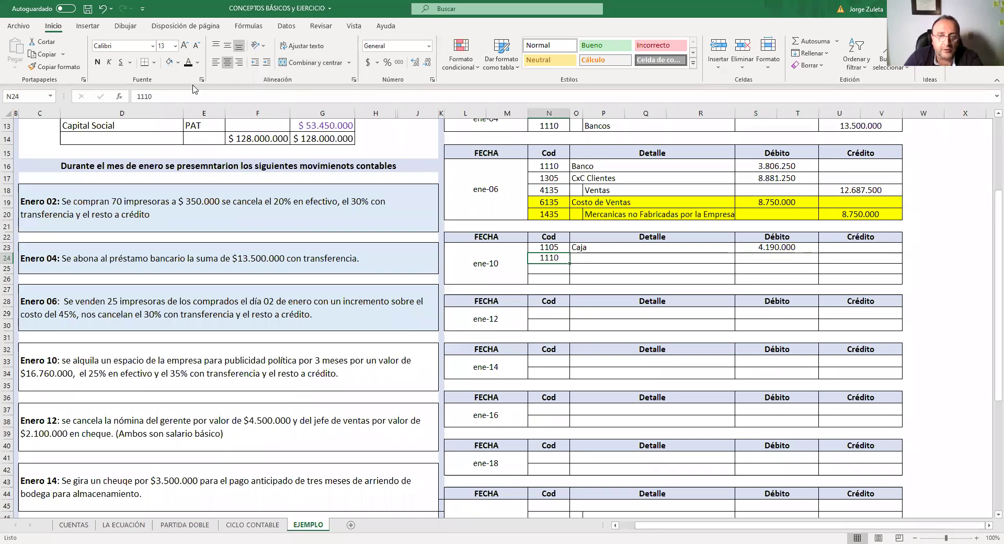
pyautogui.click(580, 256)
pyautogui.press('F4')
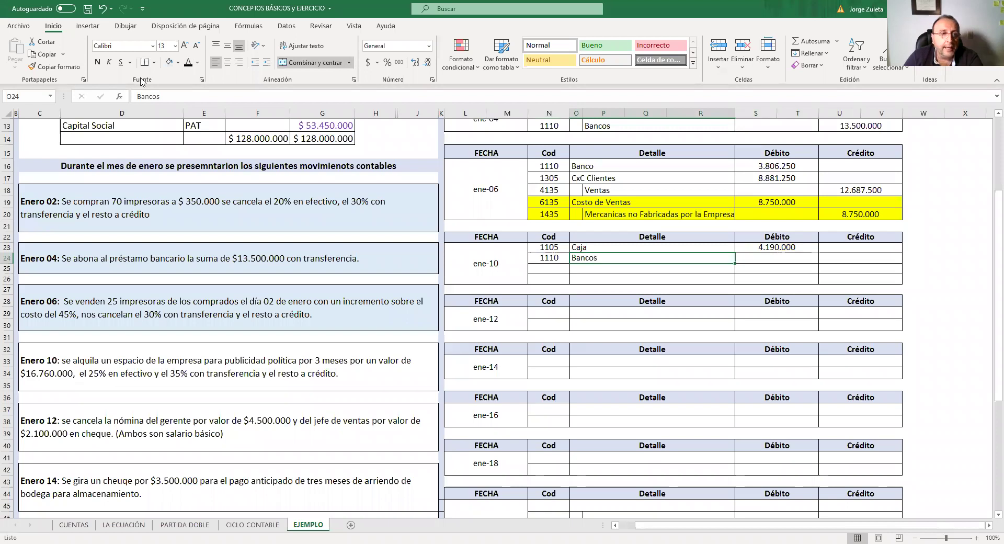
pyautogui.press('Tab')
pyautogui.click(186, 67)
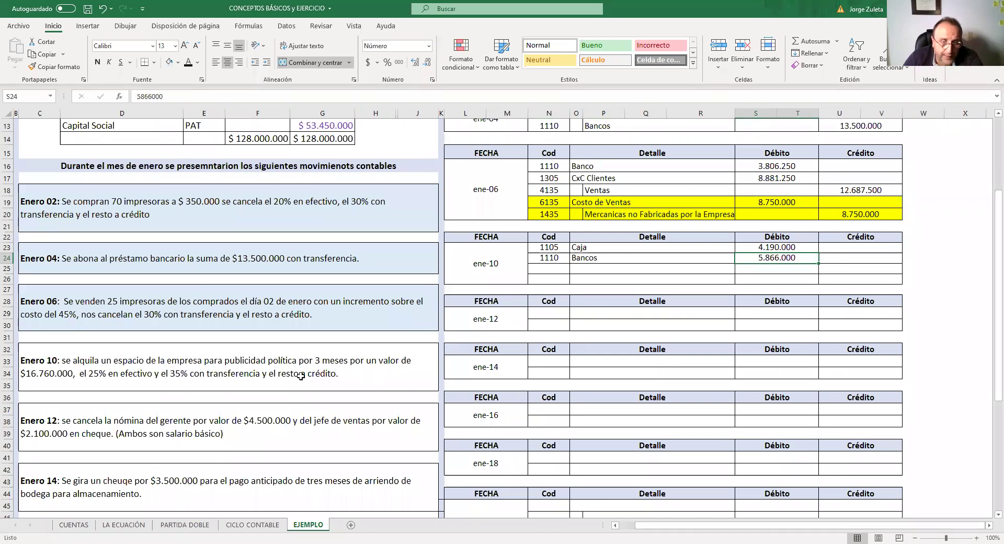
# Step: Reveal the third ene-10 line in black font: code 1380, Deudores Varios, with the debit of 6.704.000
pyautogui.click(547, 273)
pyautogui.click(188, 64)
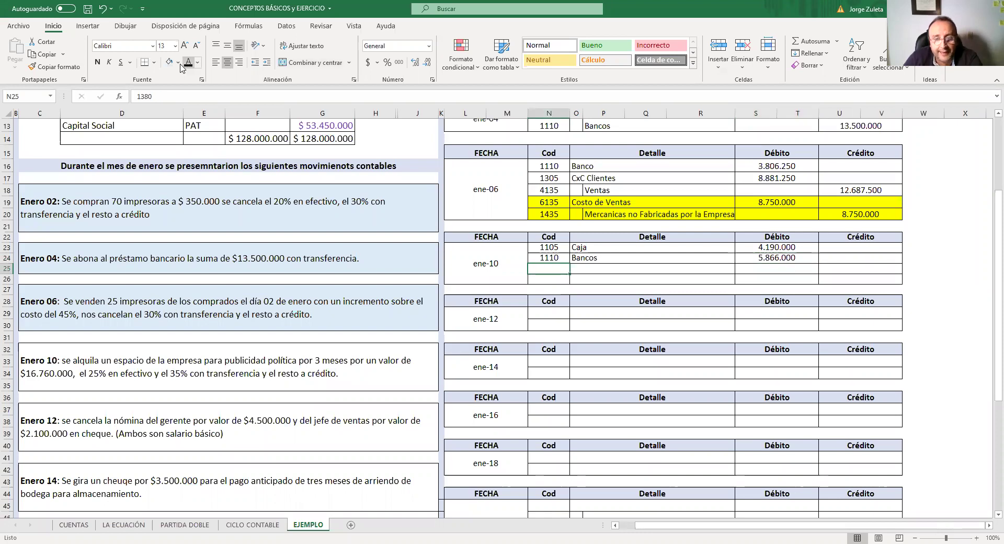
pyautogui.press('Right')
pyautogui.click(188, 63)
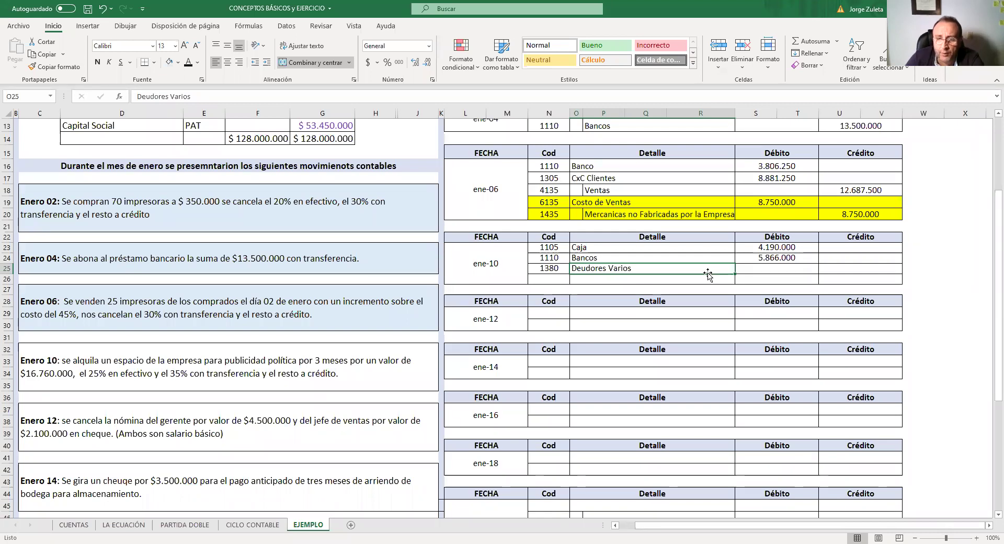
pyautogui.click(796, 273)
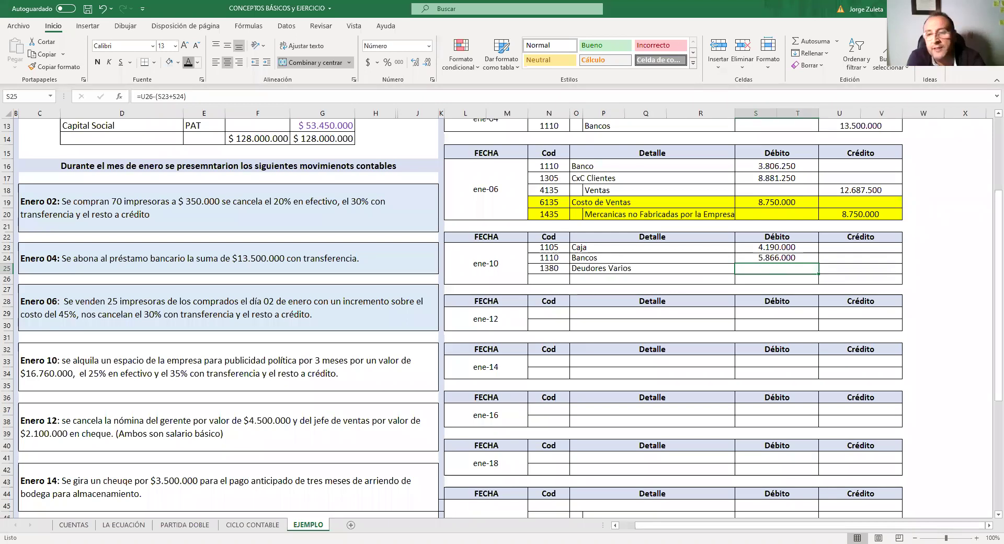
pyautogui.click(187, 62)
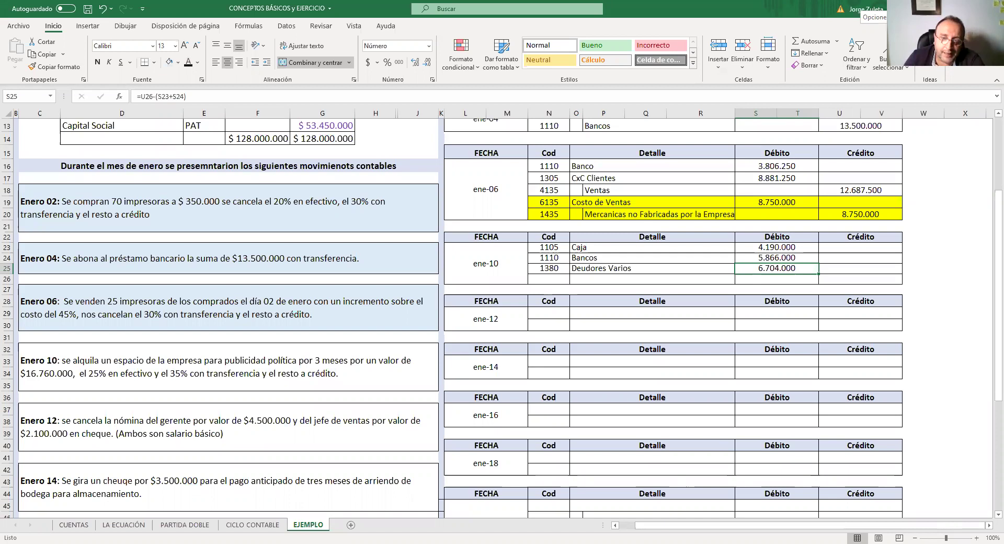
# Step: Shade the Enero 10 statement light blue and reveal code 2705 with Diferidos (Ingresos Anticipados) in black font on the fourth ene-10 line
pyautogui.click(561, 281)
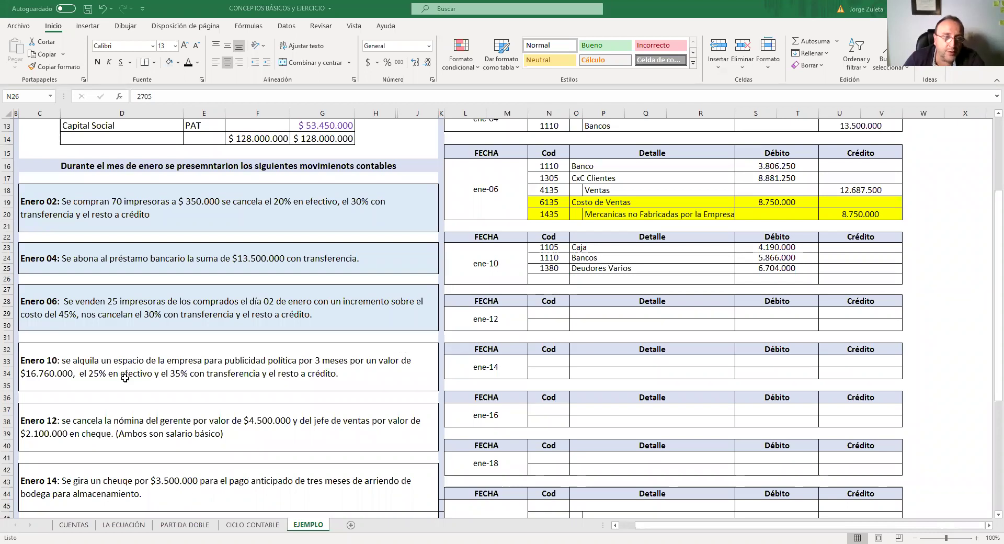
pyautogui.click(275, 373)
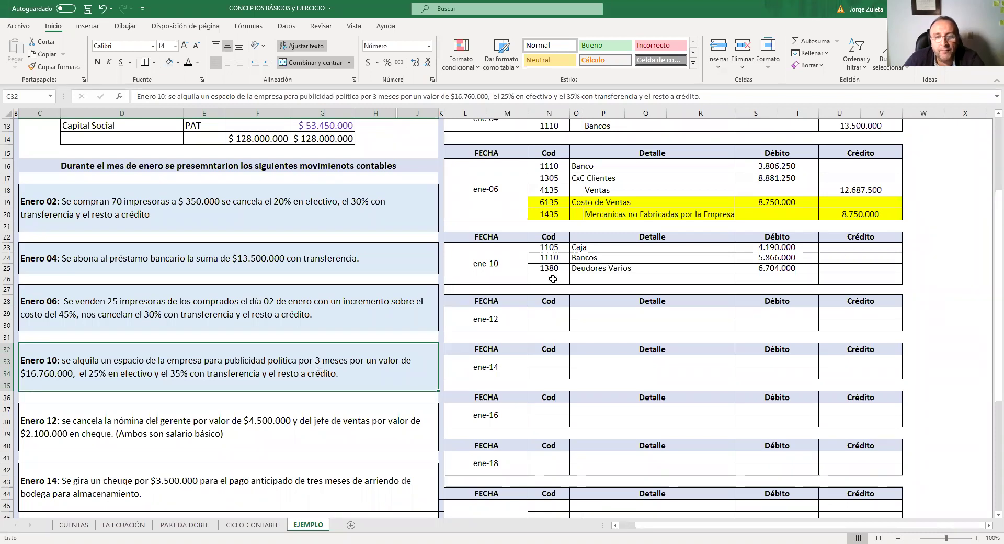
pyautogui.click(538, 284)
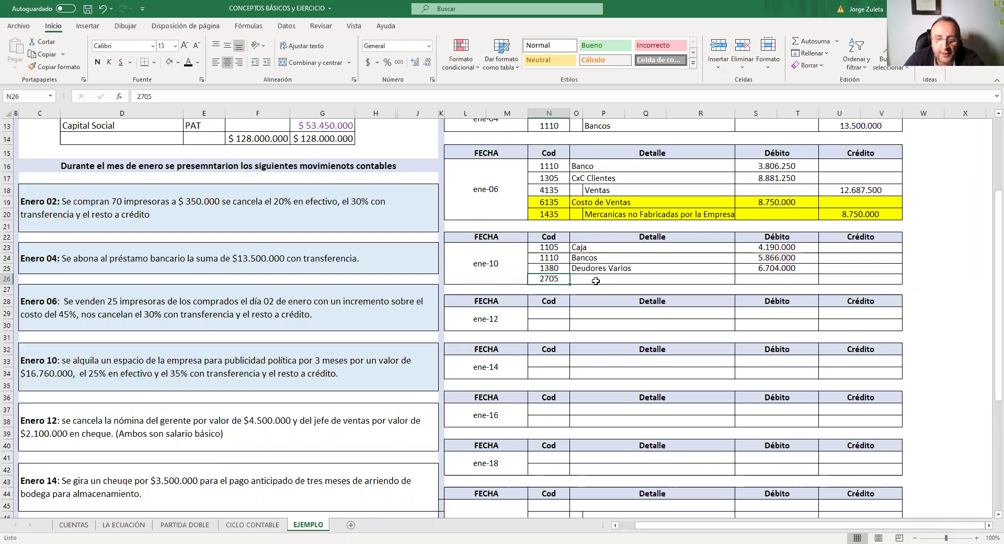
pyautogui.press('Right')
pyautogui.press('Right')
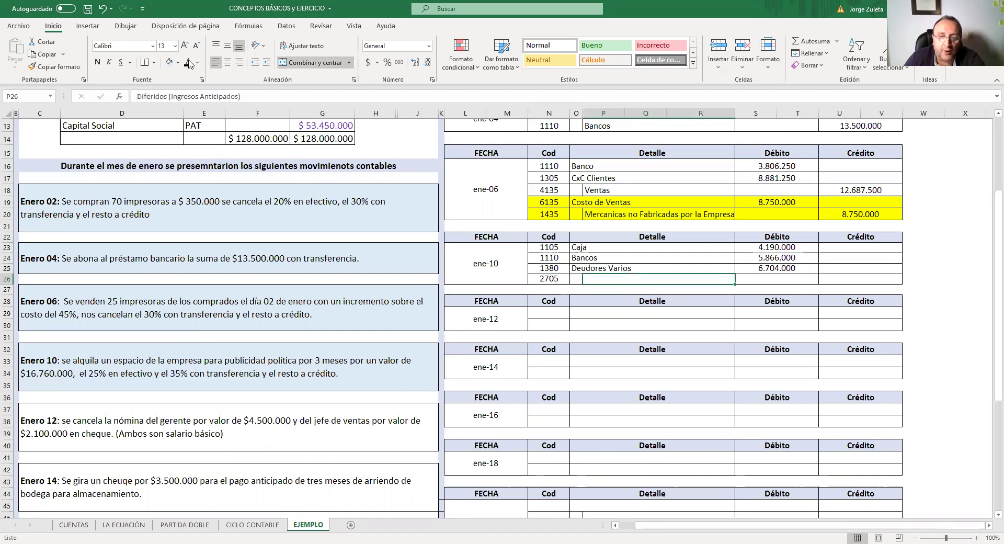
pyautogui.click(189, 62)
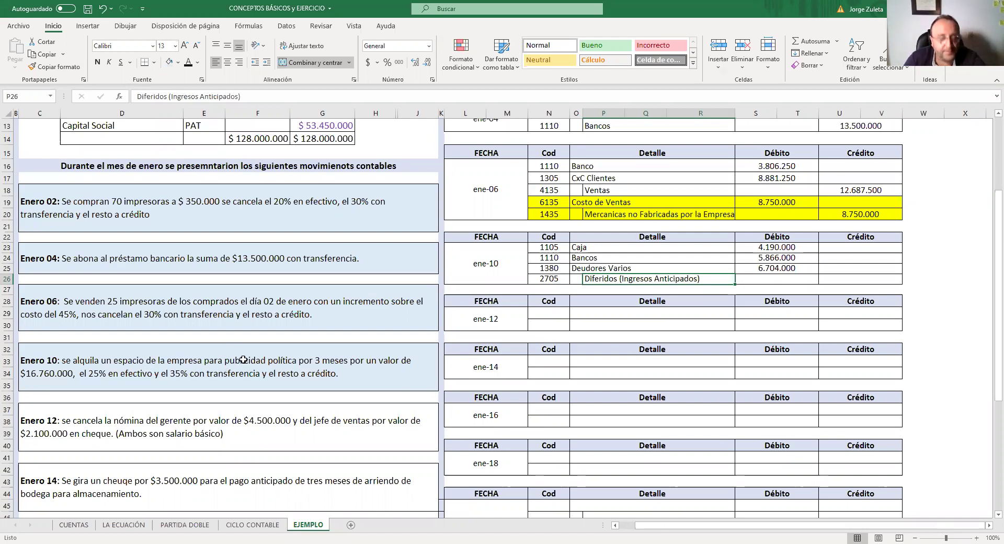
# Step: Compare the Enero 10 statement with the account names in the ene-10 entry, from Caja to Diferidos
pyautogui.click(248, 381)
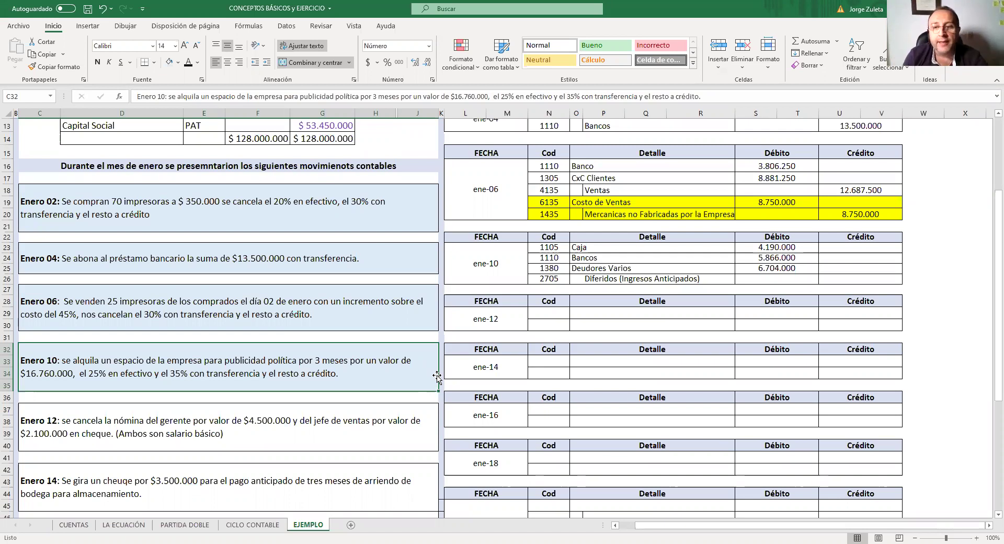
pyautogui.click(789, 286)
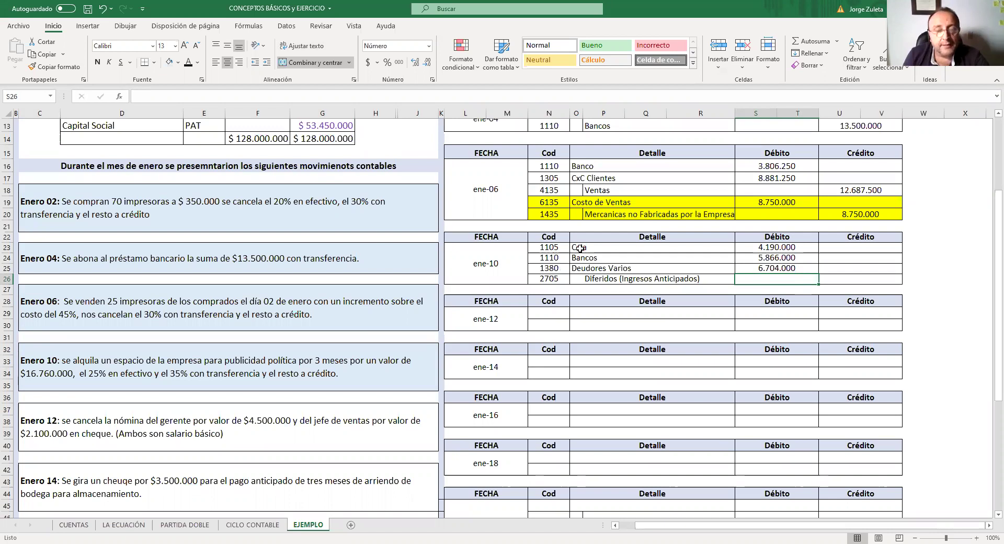
pyautogui.moveTo(582, 247); pyautogui.dragTo(585, 277)
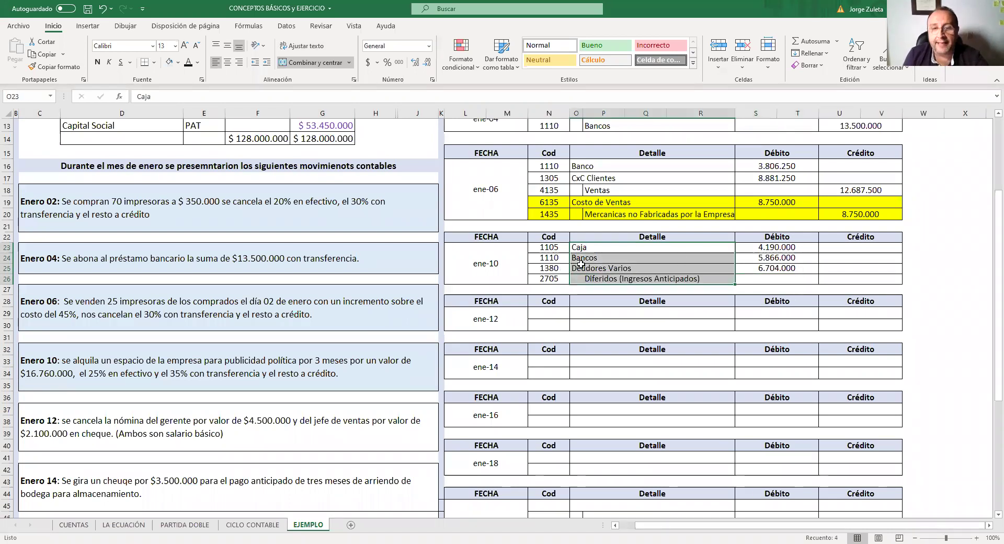
pyautogui.hotkey('shift', 'Up')
pyautogui.hotkey('shift', 'Up')
pyautogui.hotkey('shift', 'Up')
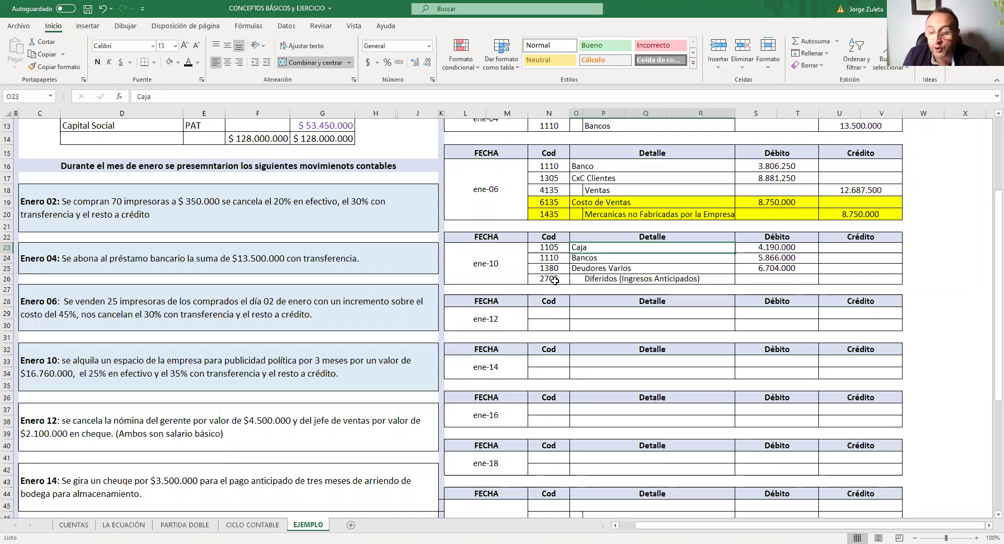
# Step: Examine the 1380 Deudores Varios line and the 2705 Diferidos line of the ene-10 entry
pyautogui.click(555, 281)
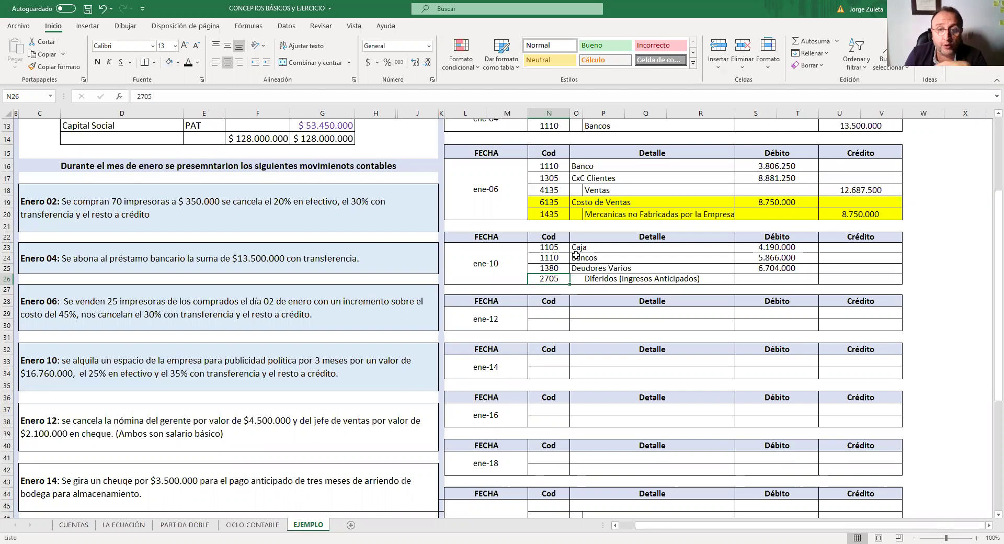
pyautogui.moveTo(588, 259); pyautogui.dragTo(764, 268)
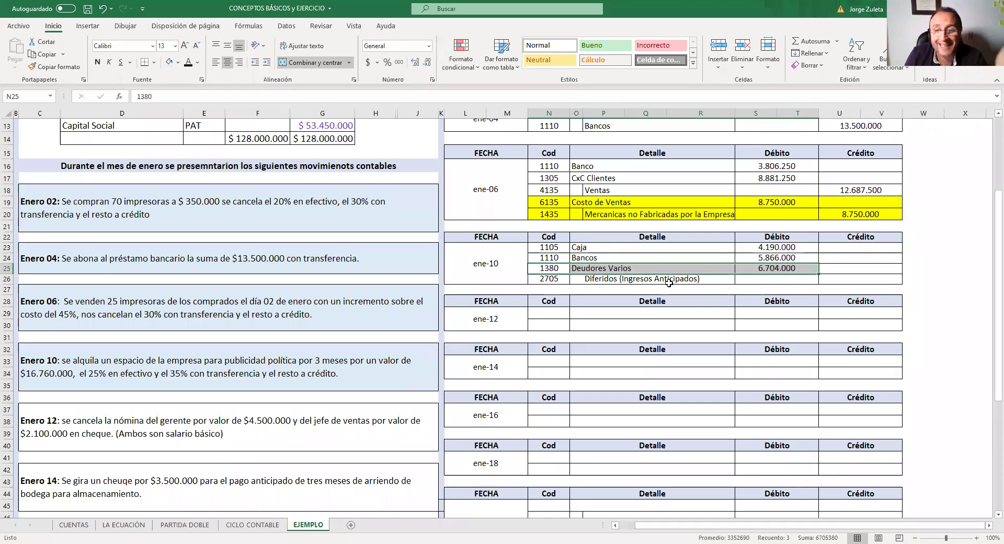
pyautogui.press('Down')
pyautogui.keyDown('shift'); pyautogui.click(706, 286); pyautogui.keyUp('shift')
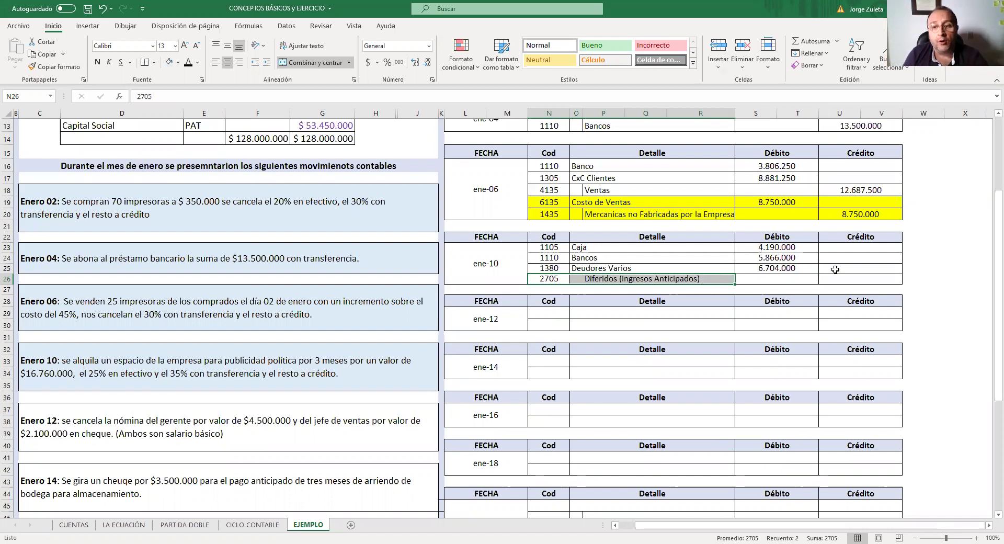
pyautogui.click(555, 278)
pyautogui.click(726, 280)
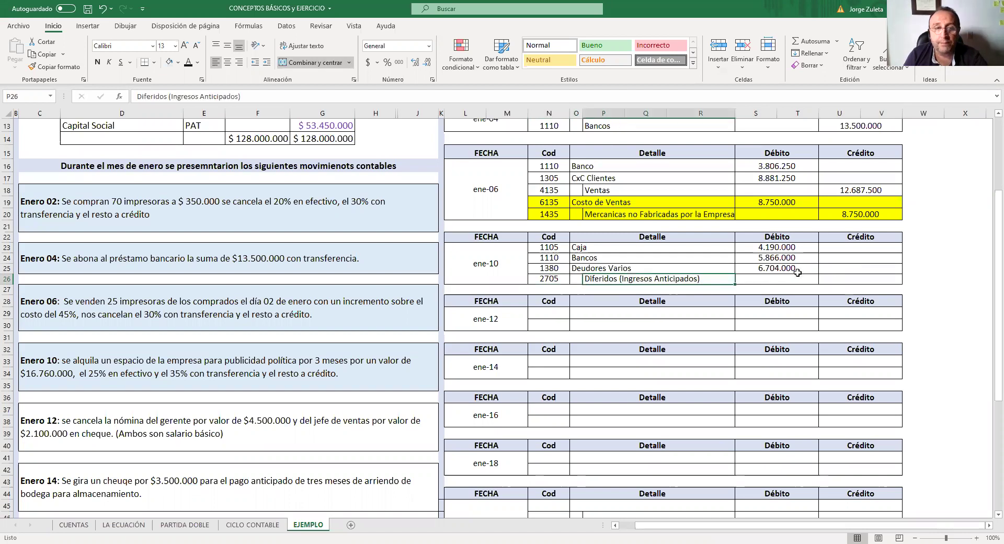
# Step: Reveal the credit of 16.760.000 in black font on the 2705 Diferidos line of the ene-10 entry
pyautogui.press('Right')
pyautogui.press('Right')
pyautogui.press('Right')
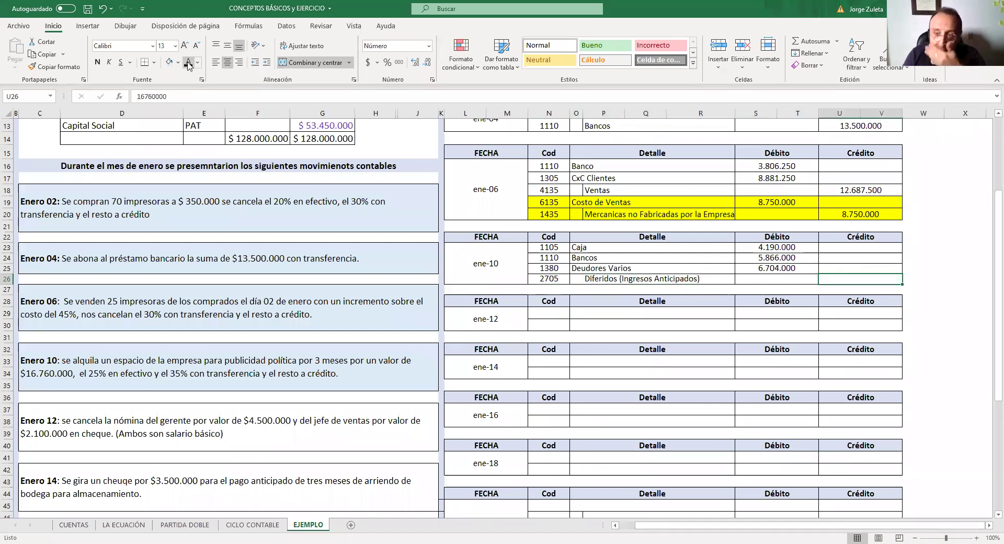
pyautogui.click(188, 63)
pyautogui.click(925, 296)
# Step: Write the note "Ajustar" in cell X26, beside the 2705 Diferidos line of the ene-10 entry
pyautogui.click(477, 266)
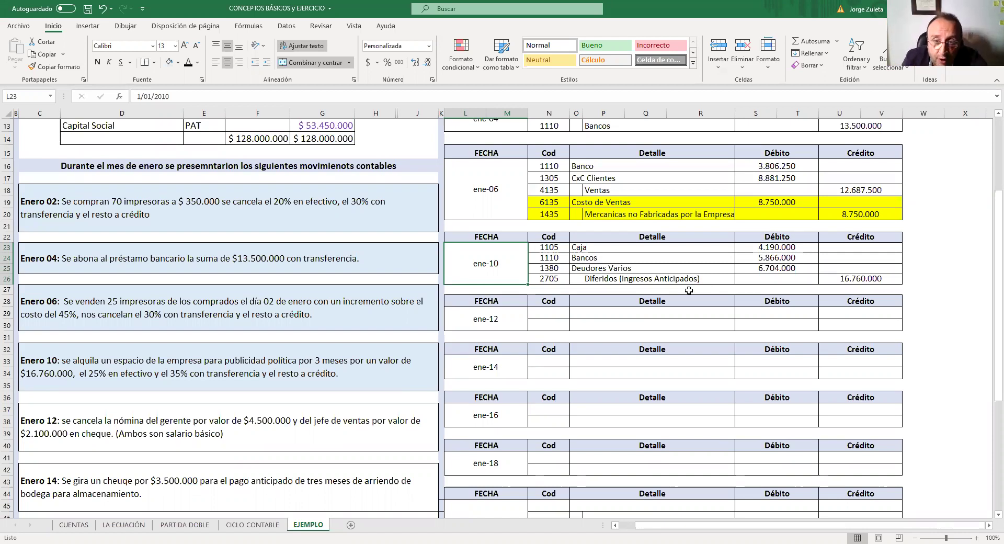
pyautogui.press('Right')
pyautogui.press('Down')
pyautogui.press('Down')
pyautogui.press('Down')
pyautogui.press('Right')
pyautogui.press('Right')
pyautogui.click(947, 277)
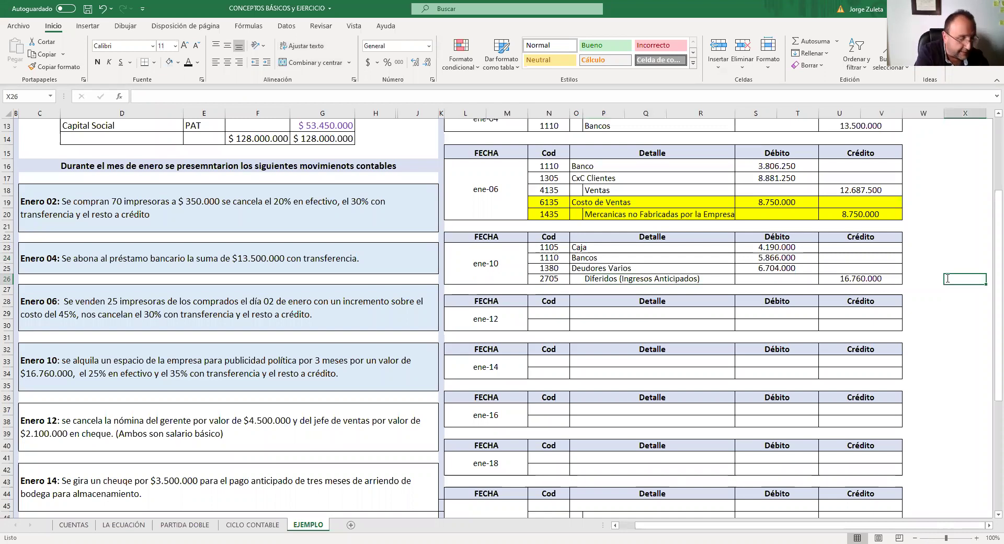
pyautogui.write('aJUSTA')
pyautogui.press('BackSpace')
pyautogui.press('BackSpace')
pyautogui.press('BackSpace')
pyautogui.press('BackSpace')
pyautogui.press('BackSpace')
pyautogui.press('BackSpace')
pyautogui.write('Ajustas')
pyautogui.press('BackSpace')
pyautogui.write('r')
# Step: Examine the 2705 Diferidos (Ingresos Anticipados) line of the ene-10 entry together with its Ajustar note and credit amount
pyautogui.moveTo(536, 277); pyautogui.dragTo(618, 296)
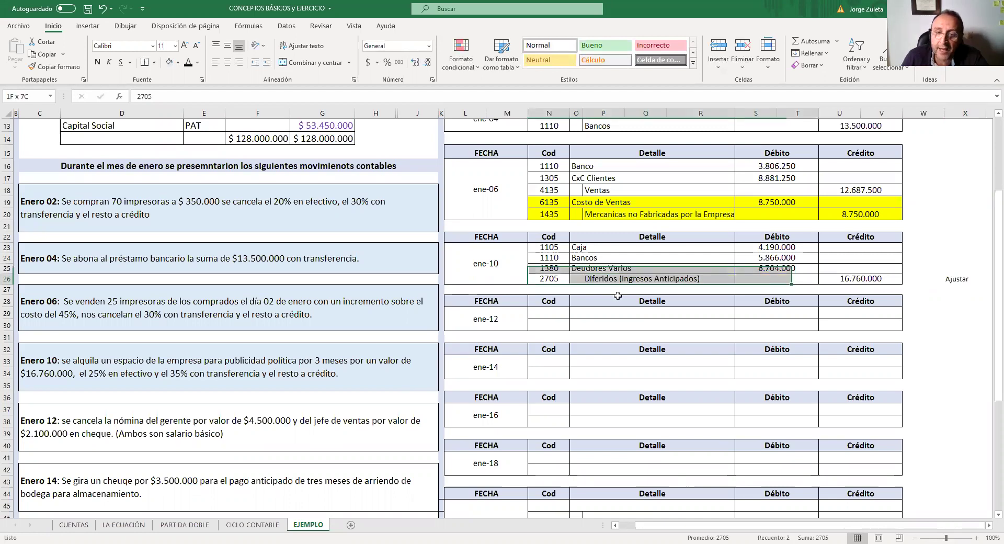
pyautogui.click(540, 278)
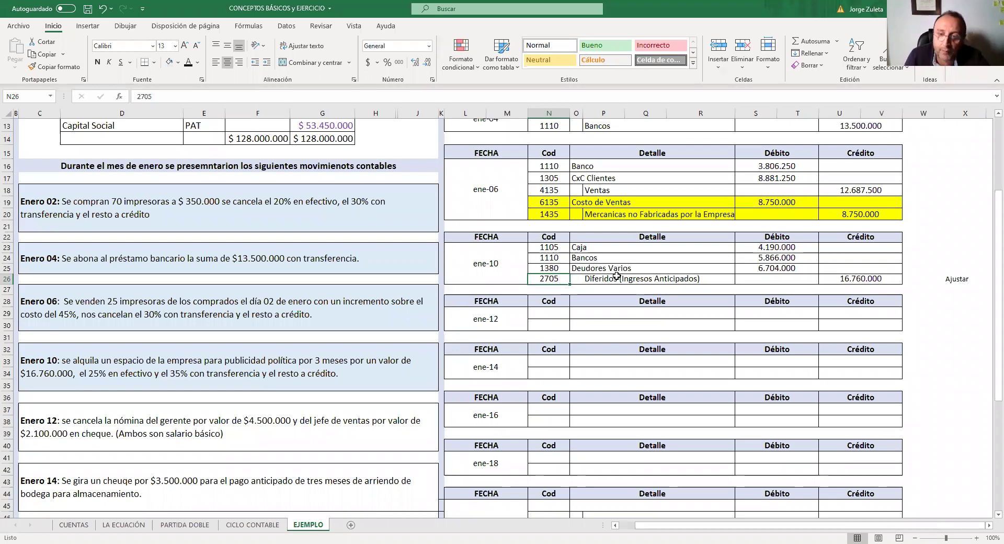
pyautogui.click(701, 280)
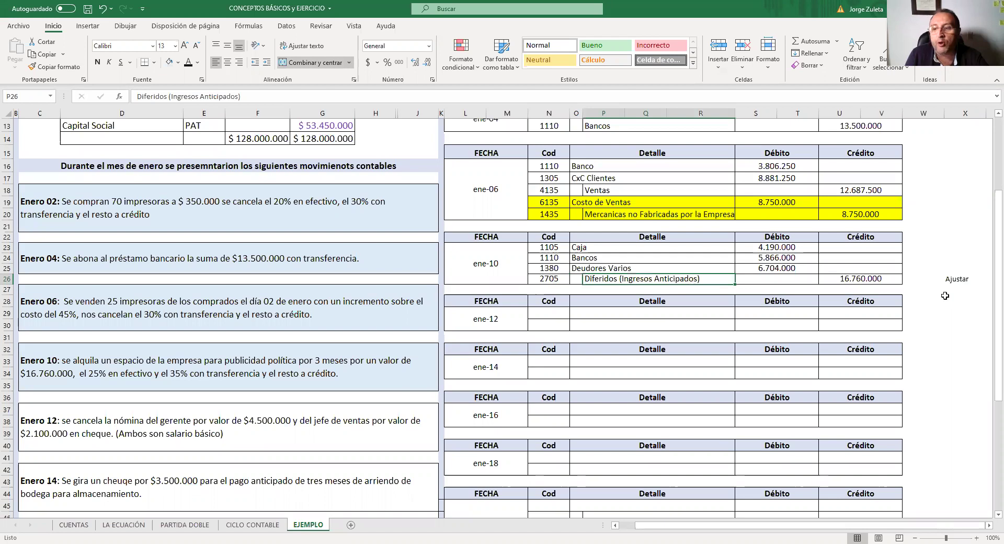
pyautogui.click(957, 282)
pyautogui.click(956, 290)
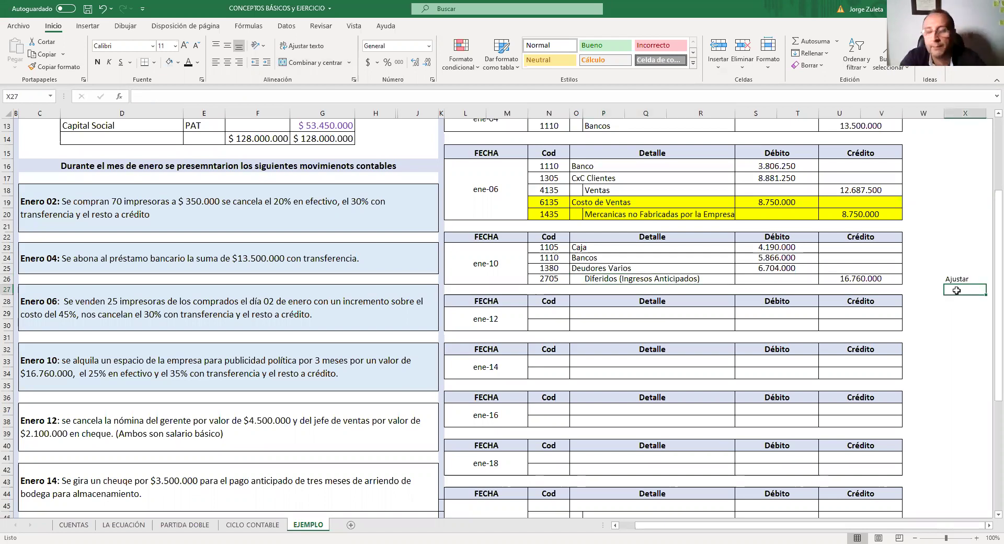
pyautogui.hotkey('ctrl', 'z')
pyautogui.keyDown('shift'); pyautogui.click(695, 281); pyautogui.keyUp('shift')
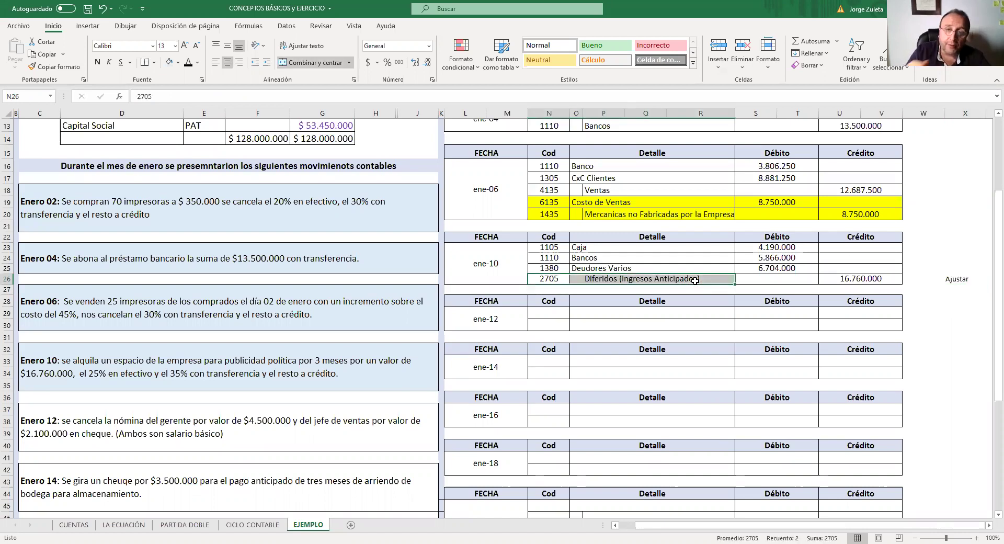
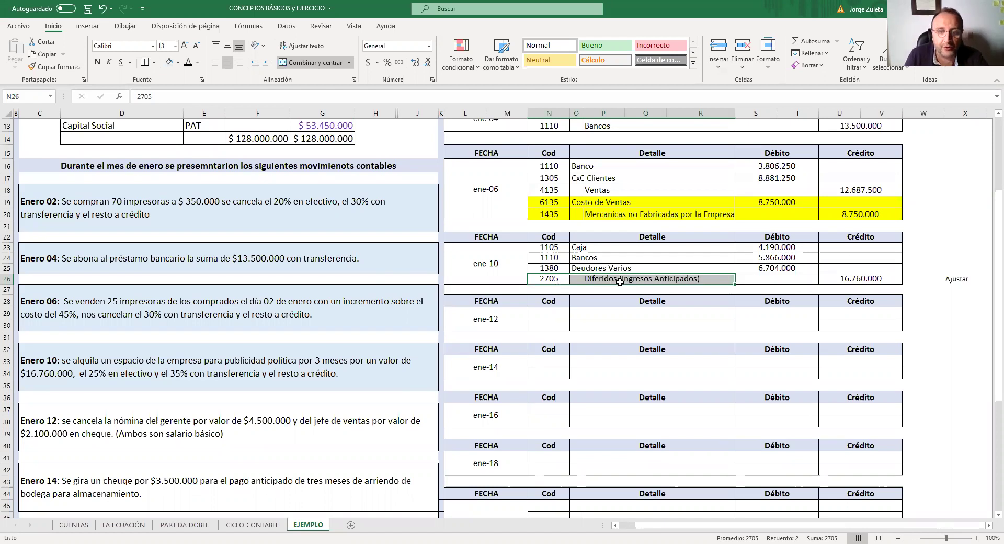
pyautogui.click(553, 281)
pyautogui.moveTo(755, 286); pyautogui.dragTo(845, 281)
pyautogui.click(921, 317)
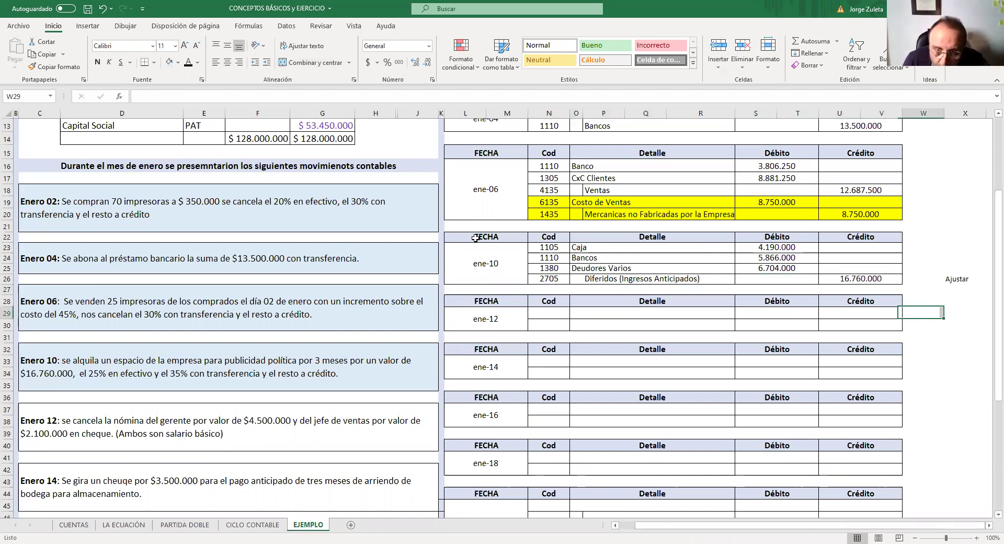
# Step: Compare the Caja, Bancos and Deudores Varios debits of the ene-10 entry with the Diferidos credit
pyautogui.moveTo(485, 236); pyautogui.dragTo(850, 262)
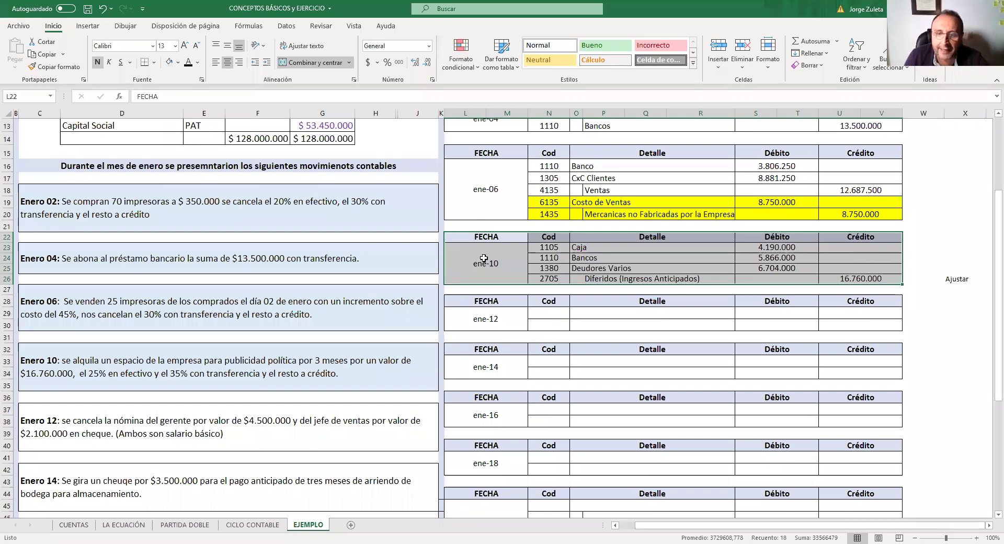
pyautogui.click(965, 312)
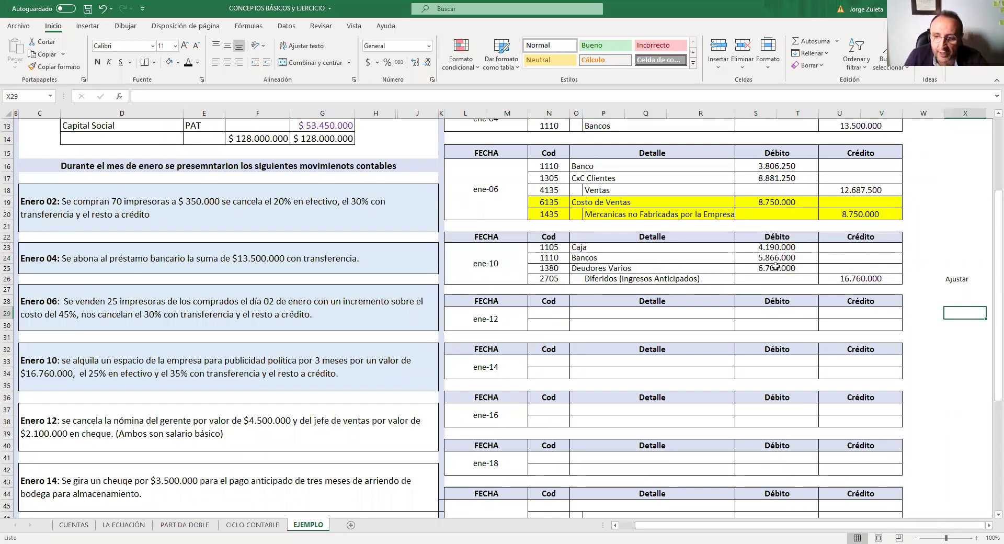
pyautogui.moveTo(575, 247); pyautogui.dragTo(818, 270)
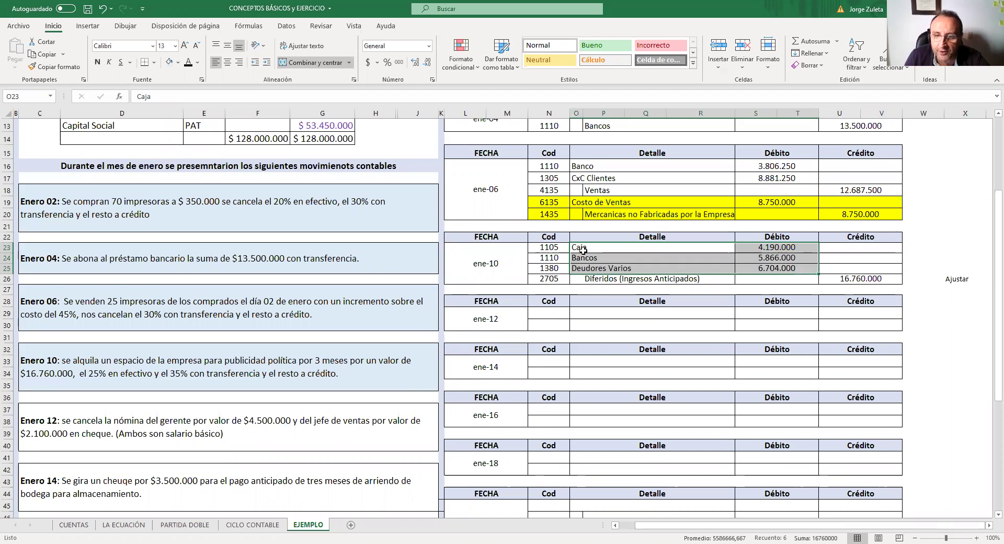
pyautogui.click(844, 278)
pyautogui.moveTo(606, 283); pyautogui.dragTo(889, 281)
pyautogui.click(942, 326)
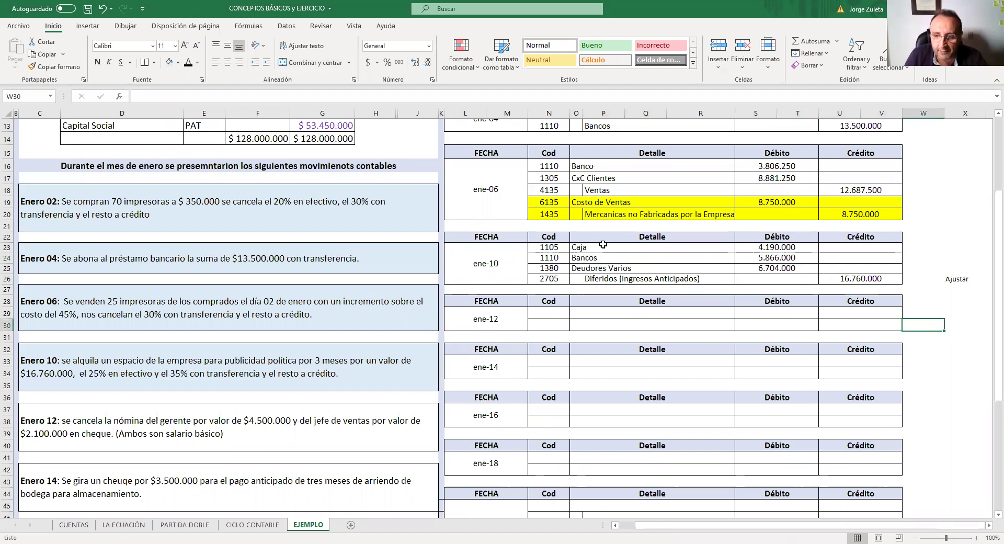
# Step: Shade the Enero 12 statement light blue and reveal code 510506 in black font on the first ene-12 line
pyautogui.scroll(2, 588, 218)
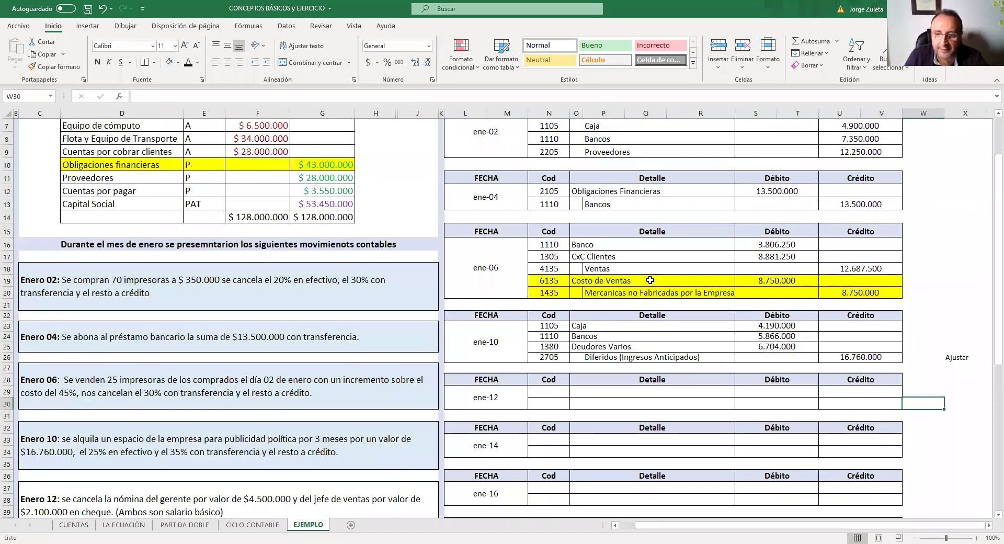
pyautogui.scroll(-1, 651, 281)
pyautogui.scroll(-3, 739, 302)
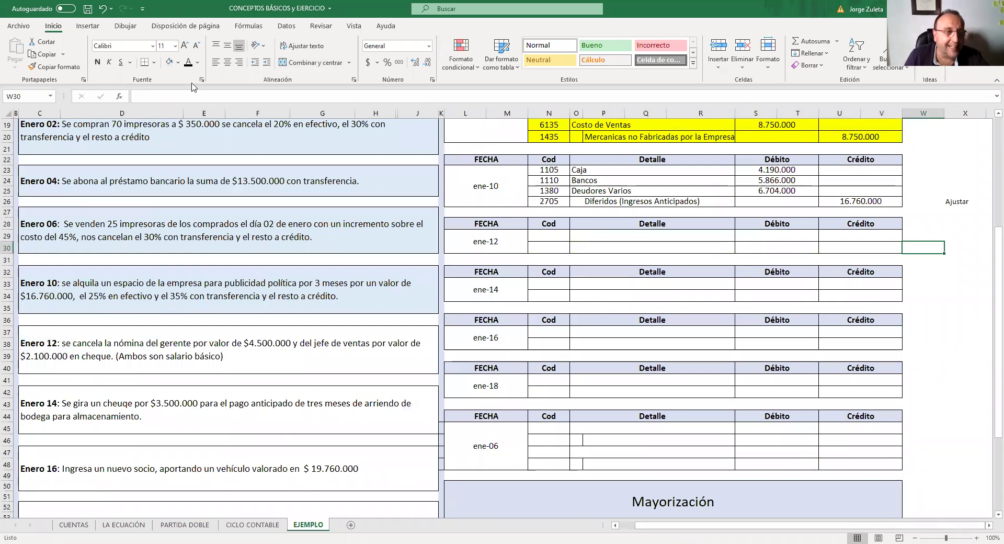
pyautogui.click(134, 354)
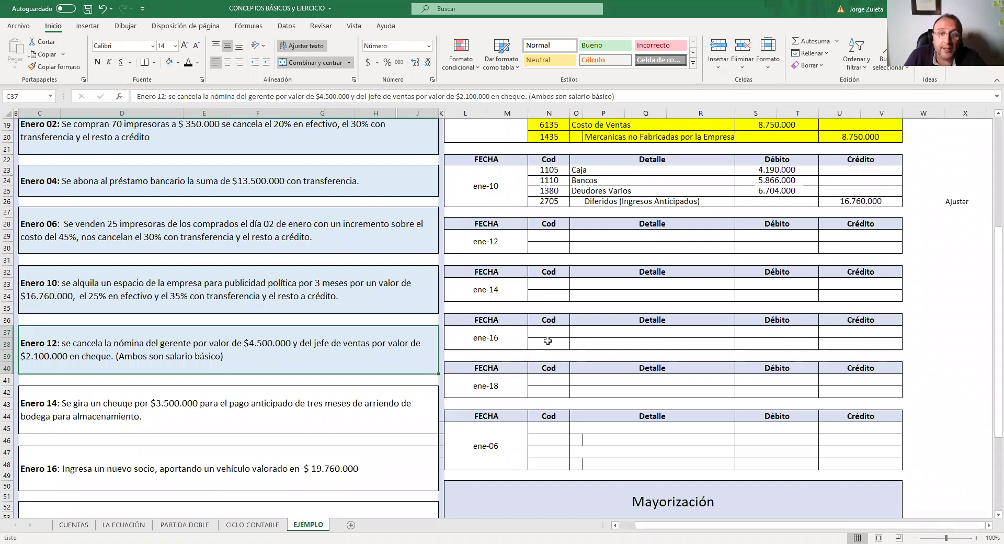
pyautogui.click(550, 239)
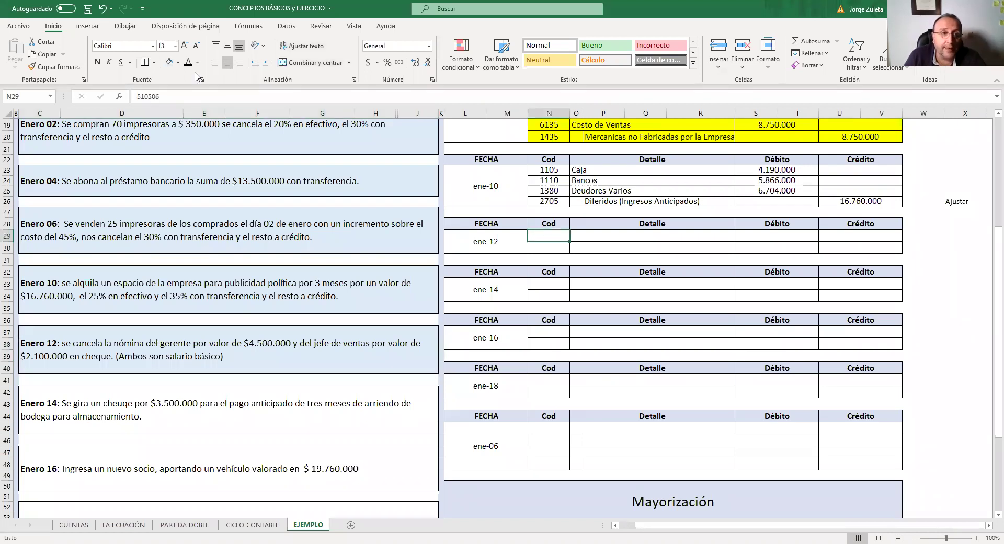
pyautogui.click(190, 68)
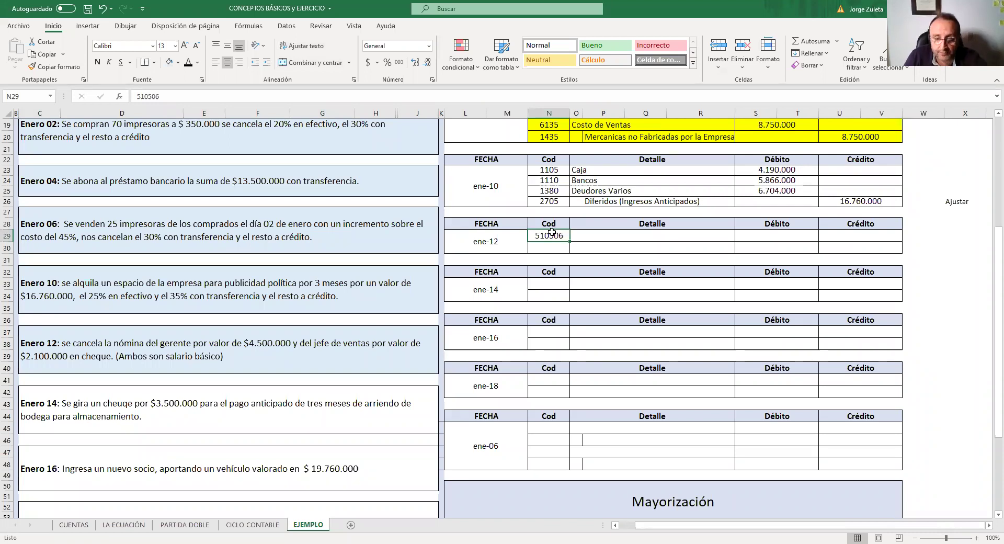
# Step: Reveal Gastos de personal (sueldos) and its debit of 6.600.000 in black font on the first ene-12 line
pyautogui.press('Right')
pyautogui.click(190, 66)
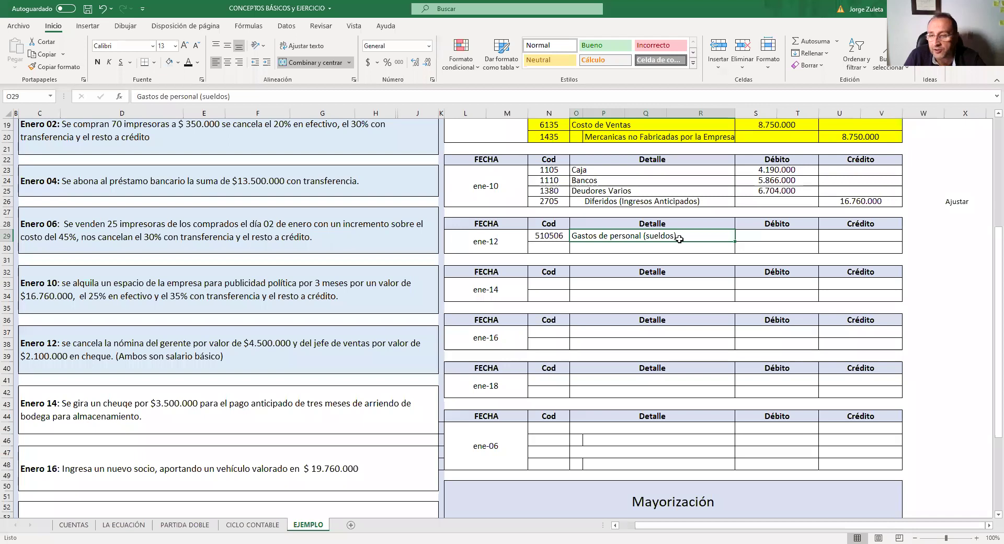
pyautogui.click(569, 242)
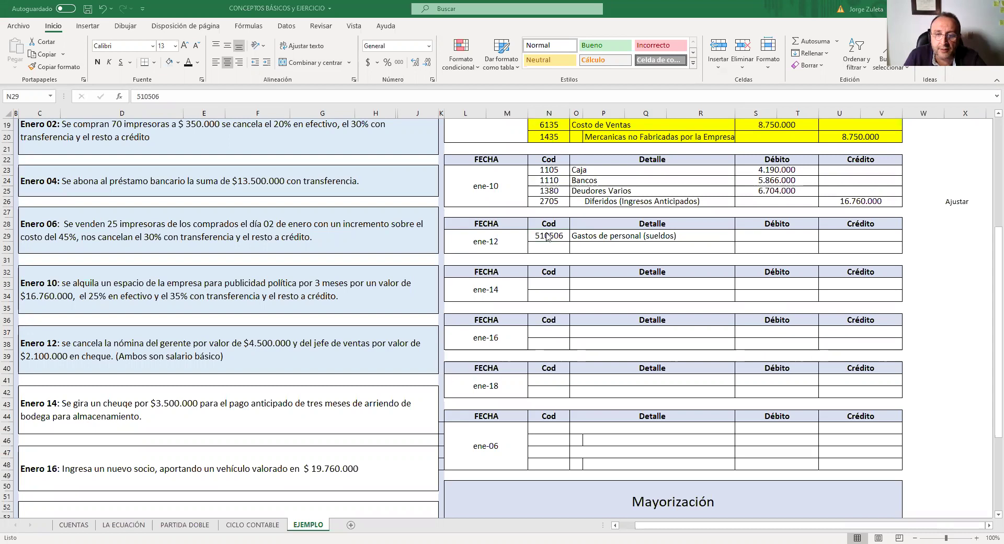
pyautogui.click(591, 237)
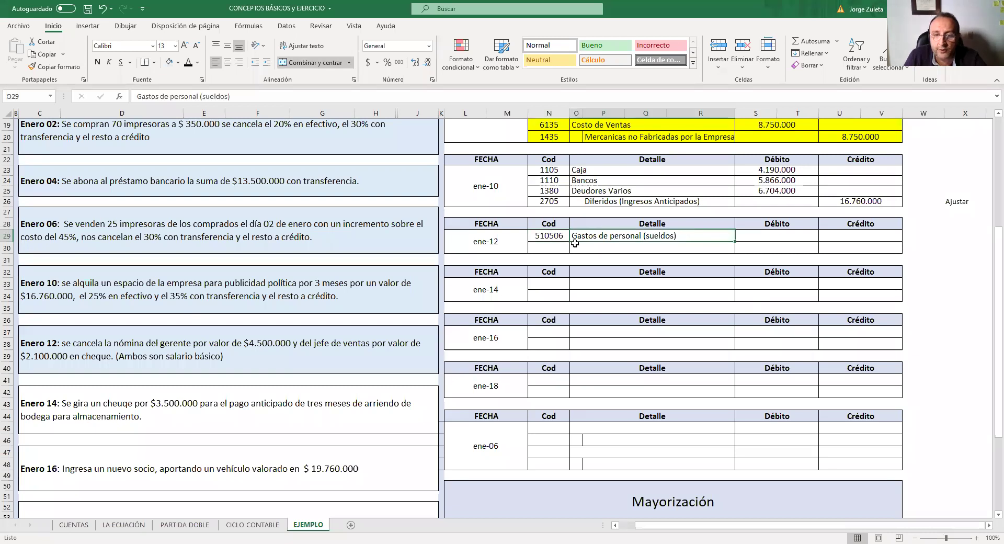
pyautogui.click(778, 238)
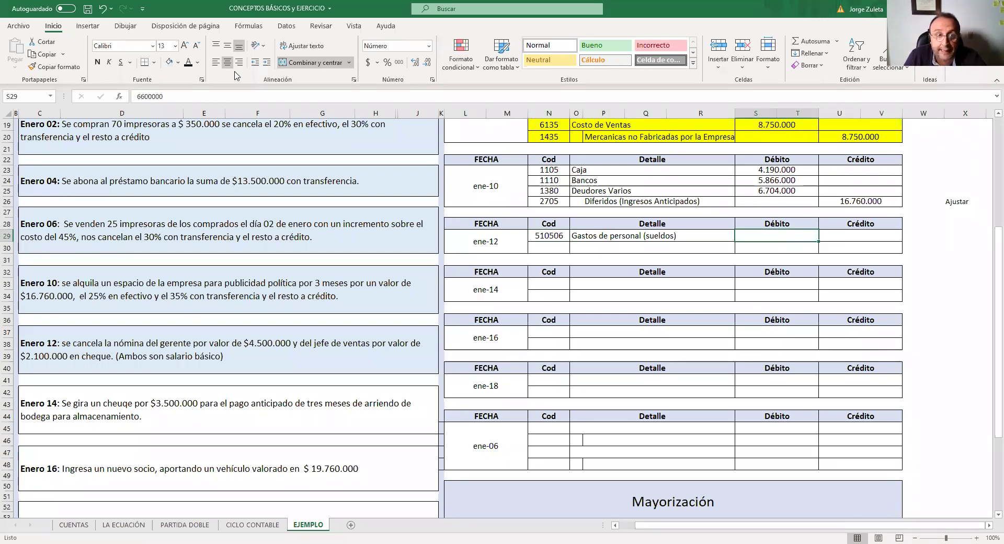
pyautogui.click(188, 63)
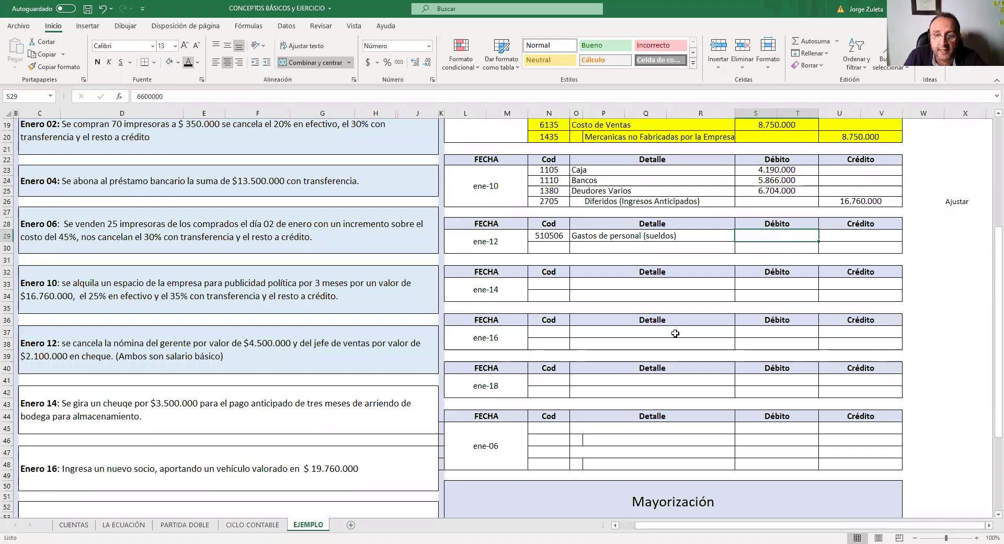
# Step: Reveal the second ene-12 line in black font: code 1110, Bancos, with the credit of 6.600.000
pyautogui.click(557, 248)
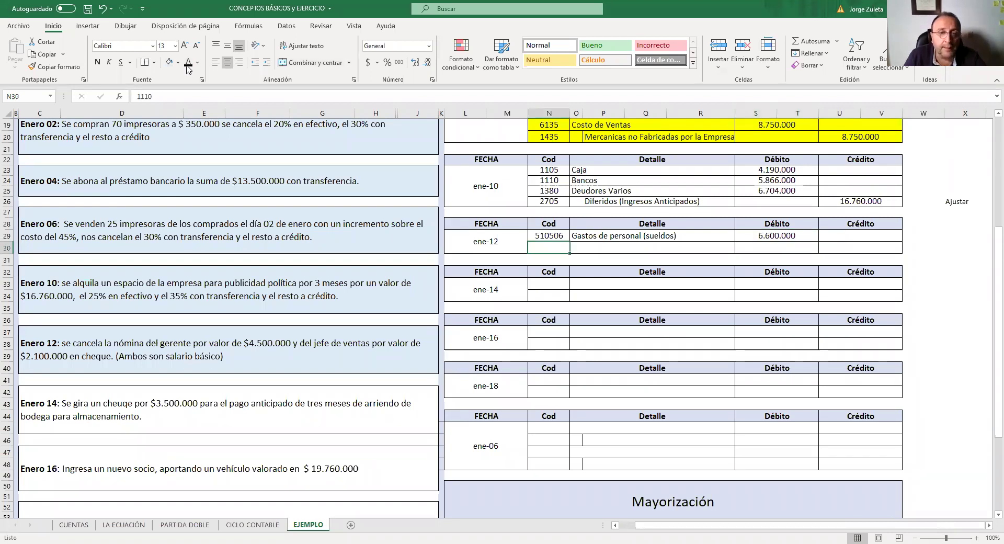
pyautogui.click(188, 62)
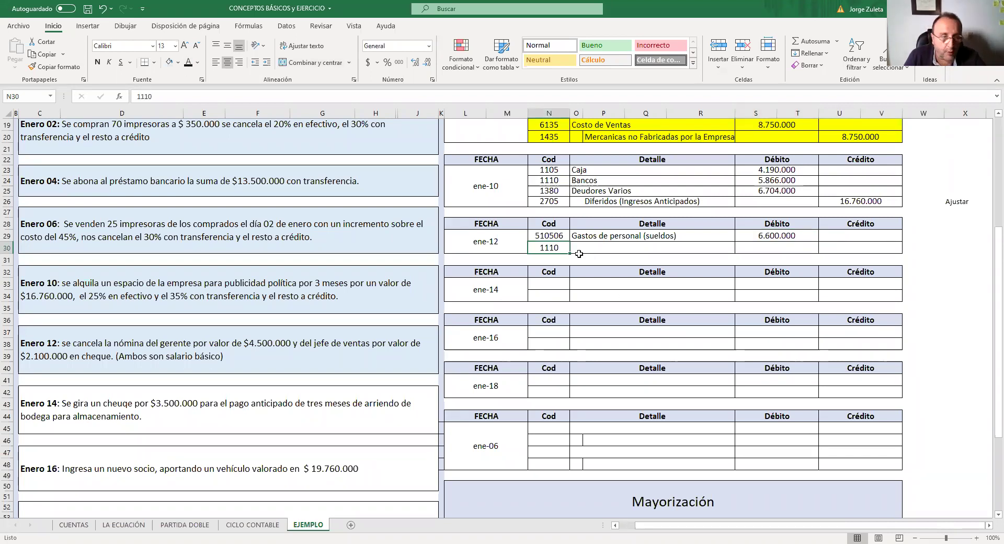
pyautogui.press('Right')
pyautogui.press('Right')
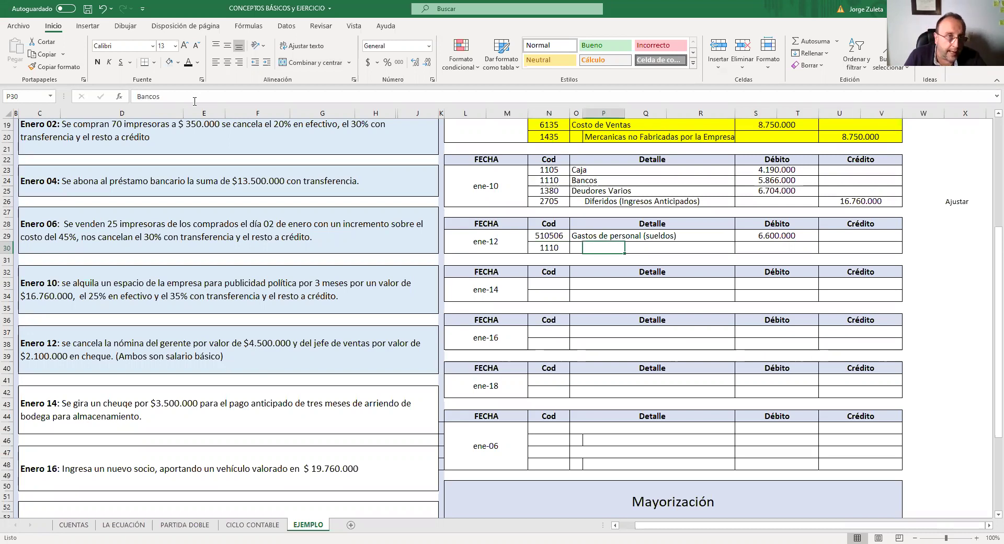
pyautogui.click(188, 63)
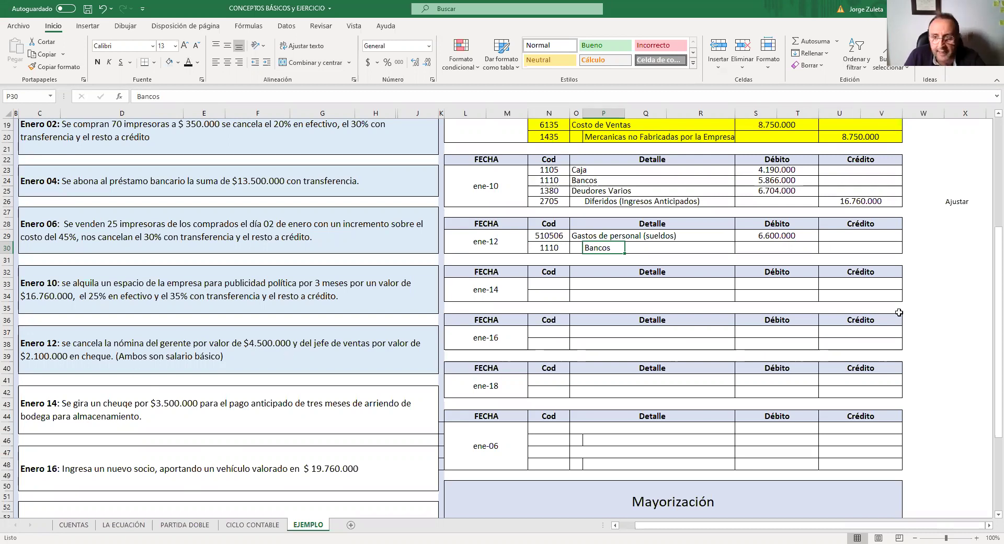
pyautogui.click(885, 250)
pyautogui.write('6600000')
pyautogui.press('Return')
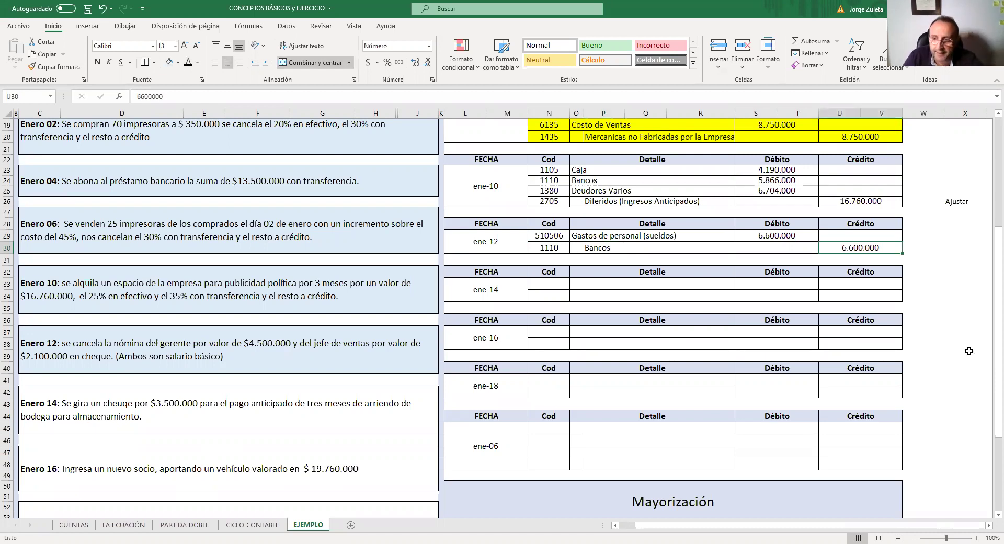
pyautogui.scroll(6, 970, 351)
pyautogui.scroll(-6, 958, 334)
pyautogui.click(923, 308)
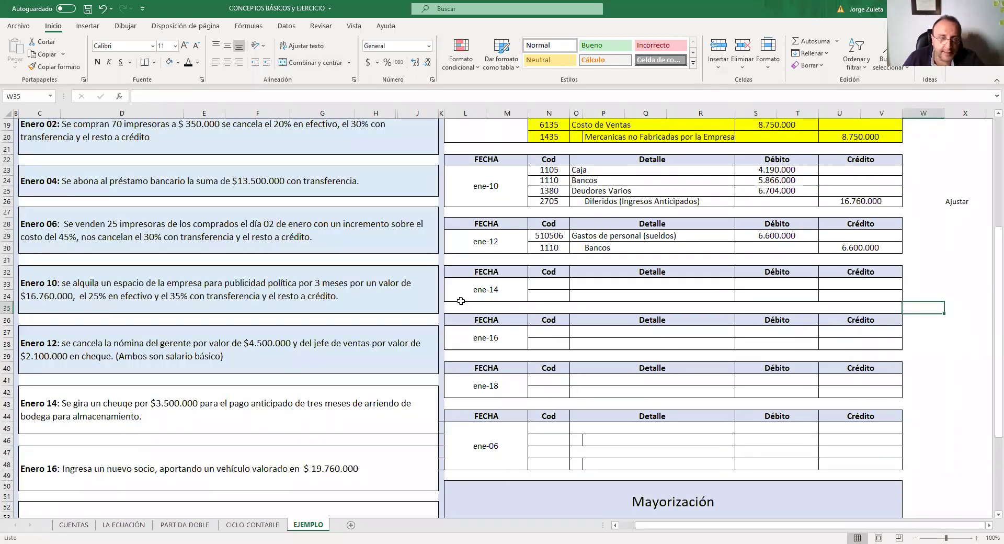
# Step: Shade the Enero 14 statement about the prepaid warehouse rent light blue
pyautogui.scroll(-2, 385, 443)
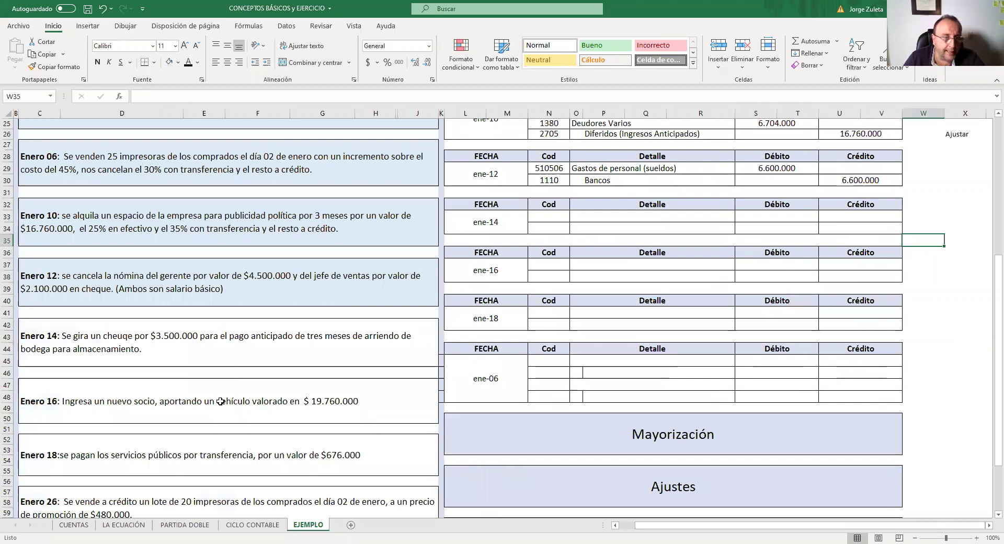
pyautogui.scroll(-2, 124, 296)
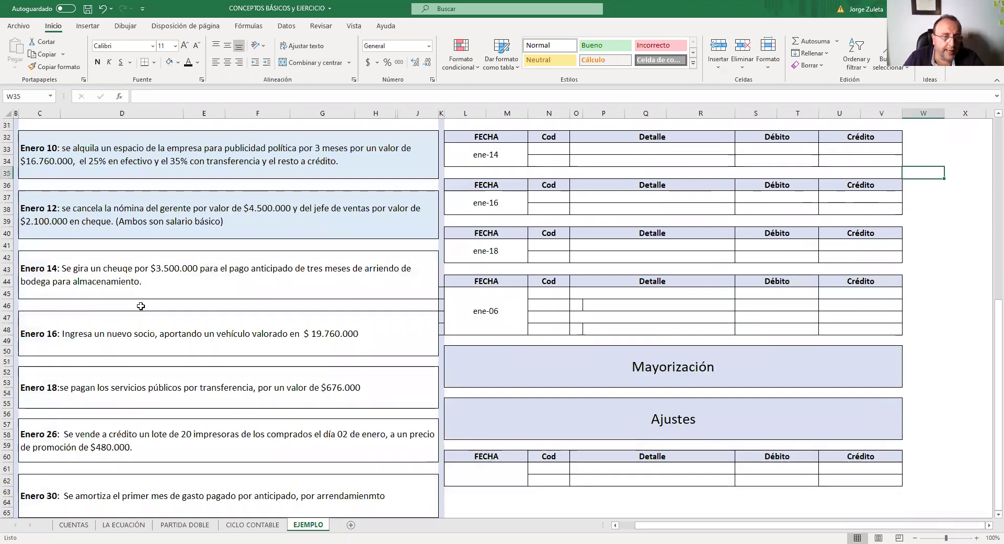
pyautogui.click(192, 292)
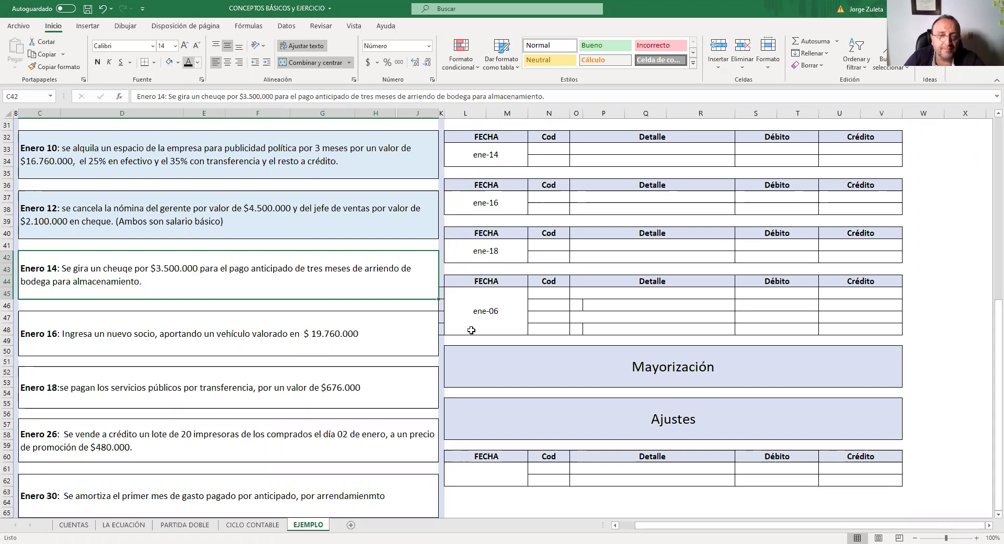
pyautogui.press('F4')
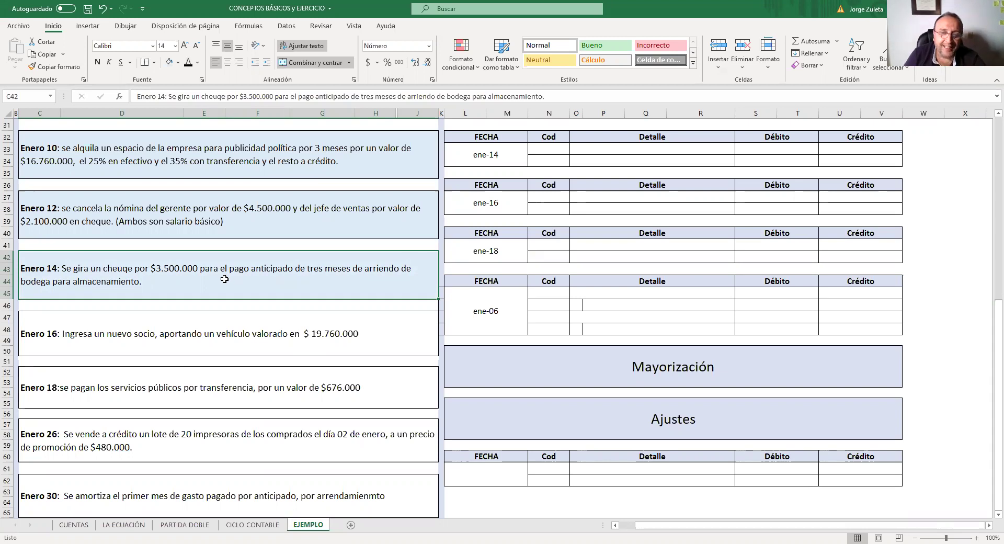
# Step: Reveal code 1705 and Gastos pagados x Anticipado in black font on the first ene-14 line
pyautogui.scroll(2, 557, 222)
pyautogui.click(549, 217)
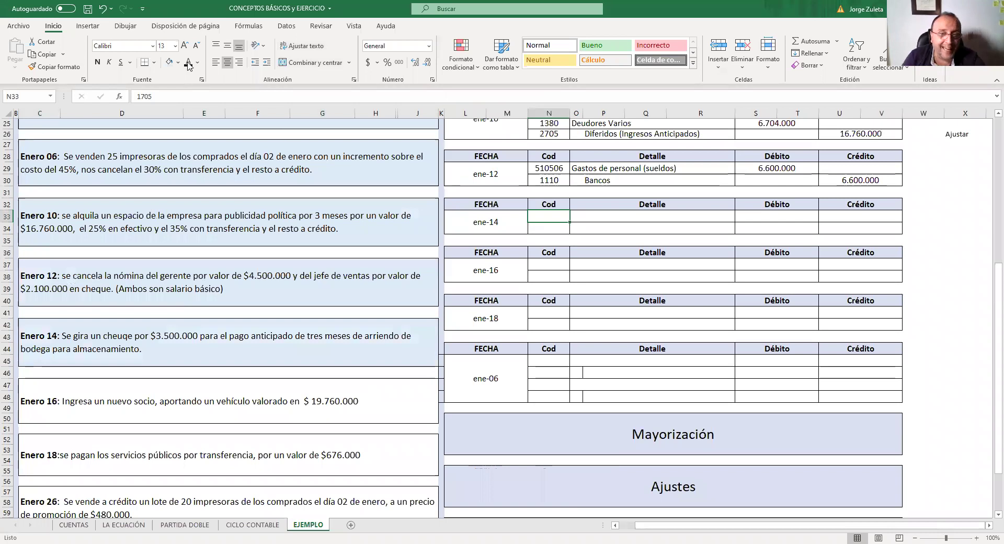
pyautogui.click(189, 66)
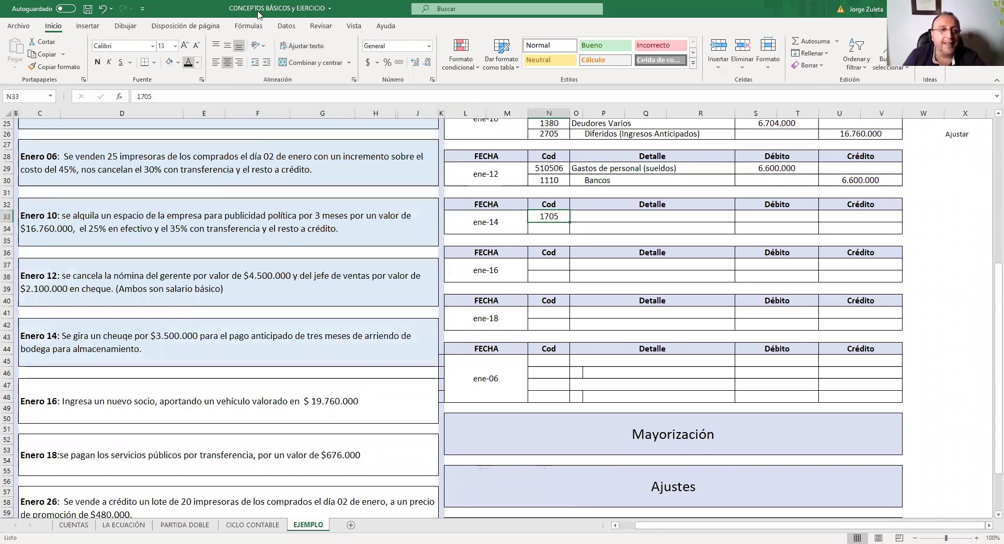
pyautogui.click(628, 216)
pyautogui.click(190, 65)
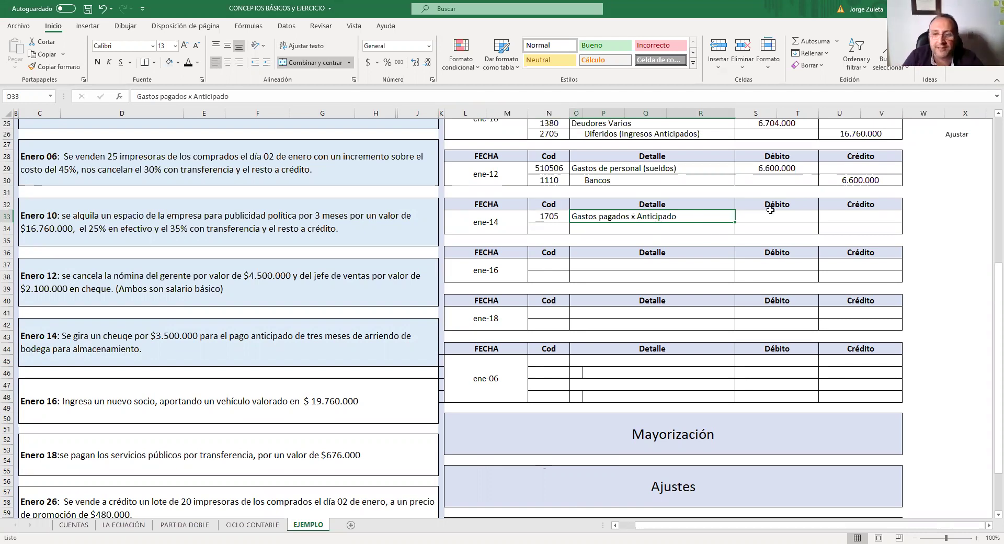
pyautogui.press('Tab')
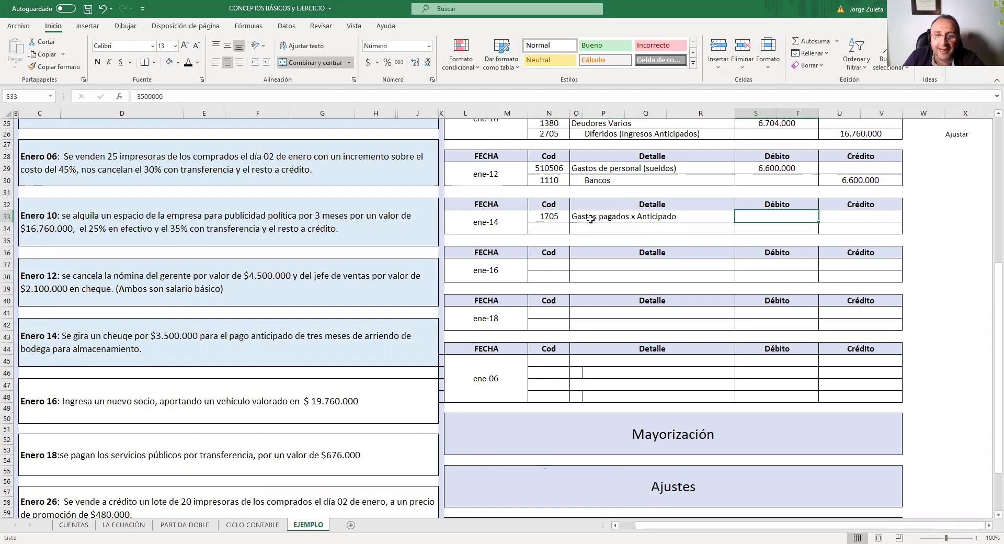
pyautogui.click(667, 217)
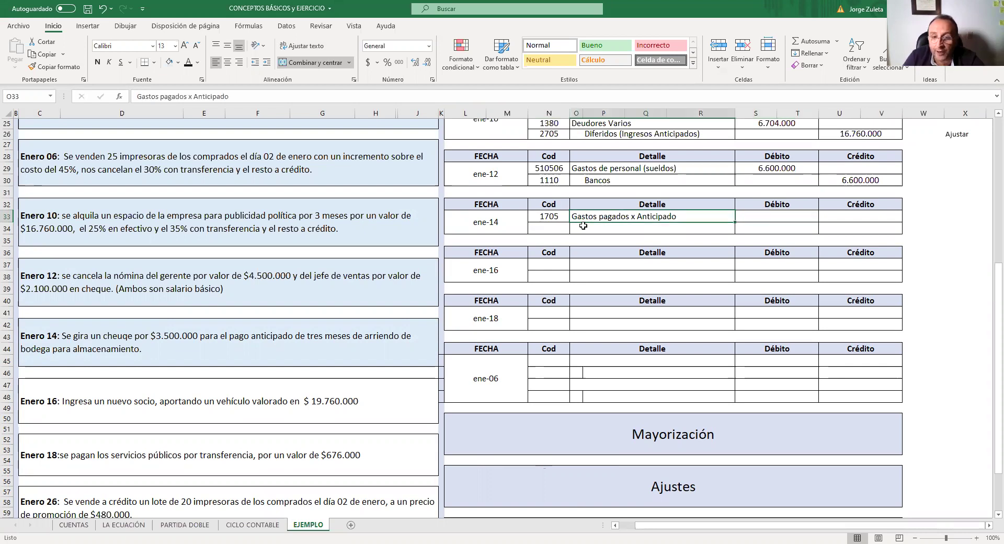
# Step: Try to bold the first two digits, 17, of code 1705 on the first ene-14 line
pyautogui.click(542, 218)
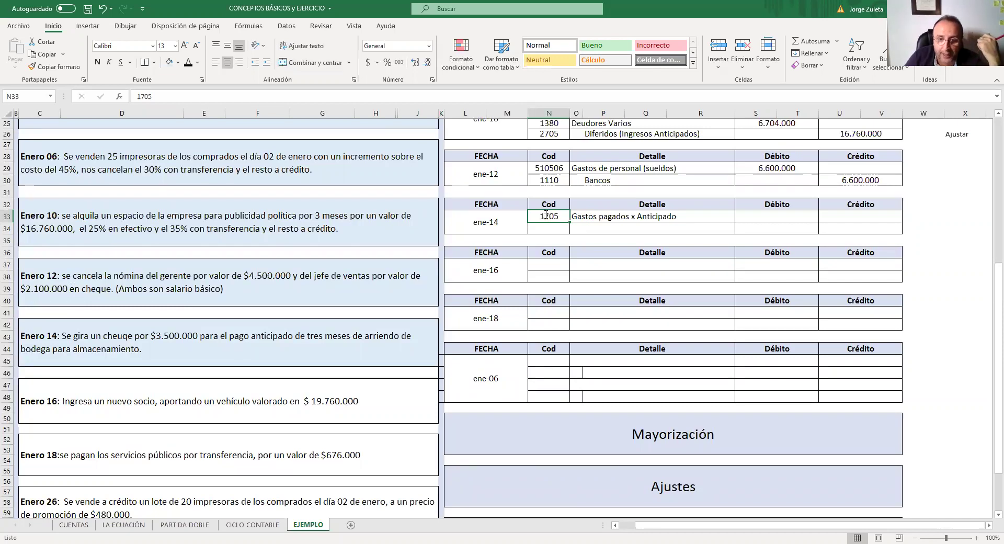
pyautogui.doubleClick(546, 214)
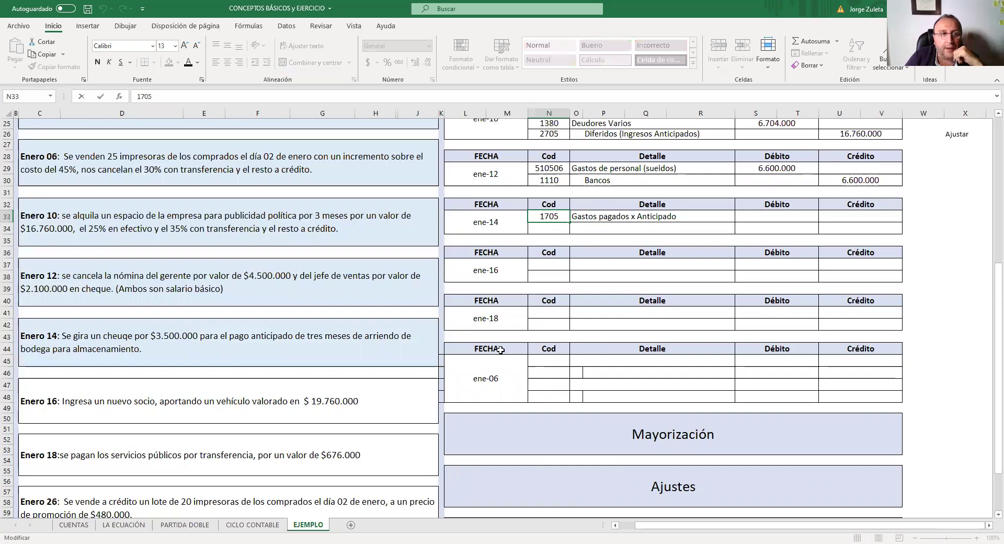
pyautogui.hotkey('shift', 'Home')
pyautogui.click(97, 63)
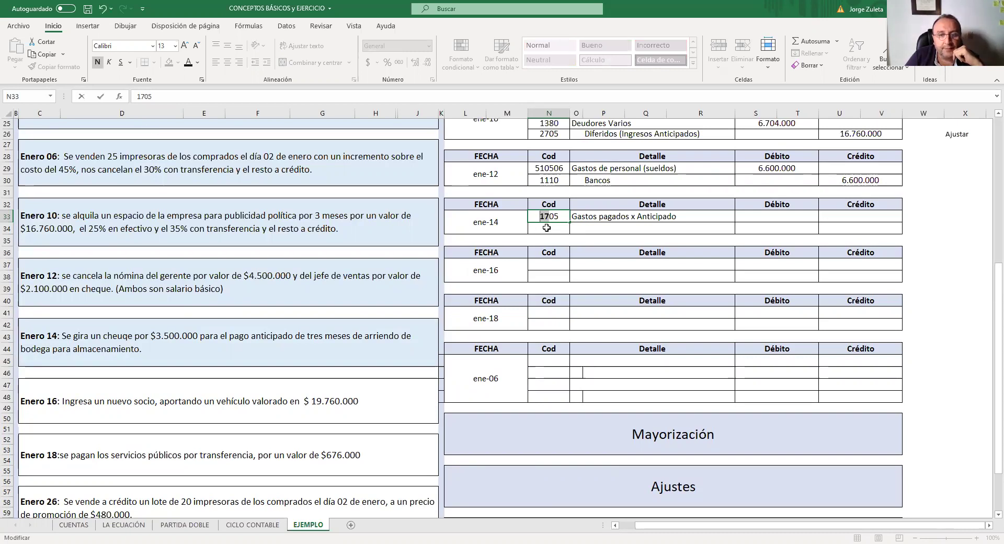
pyautogui.moveTo(541, 216); pyautogui.dragTo(566, 218)
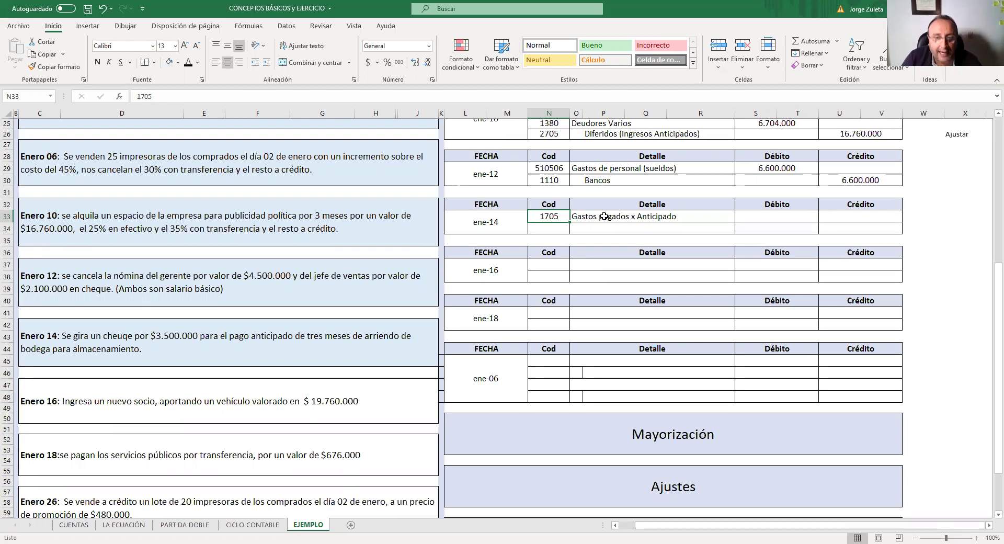
# Step: Reveal the debit of 3.500.000 in black font on the Gastos pagados x Anticipado line
pyautogui.keyDown('shift'); pyautogui.click(672, 215); pyautogui.keyUp('shift')
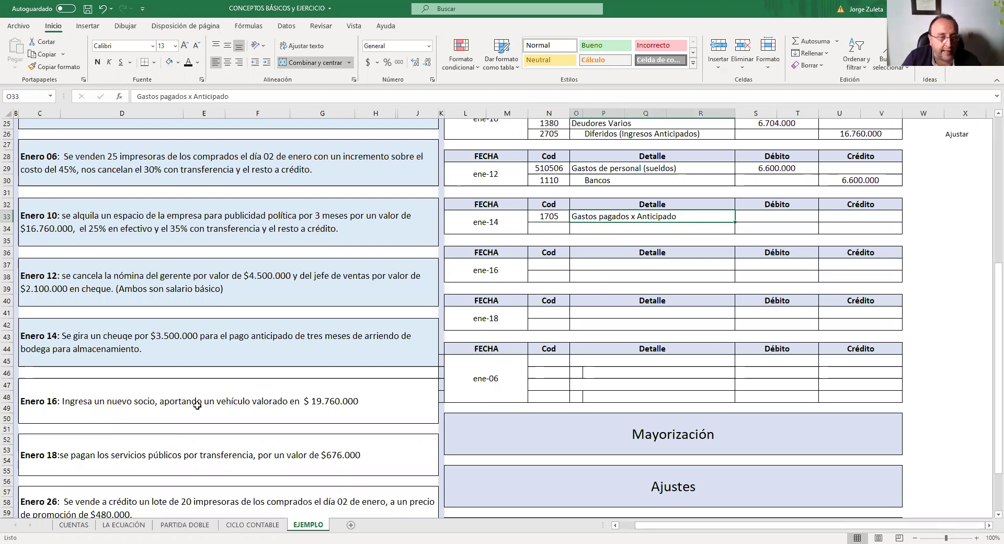
pyautogui.click(802, 215)
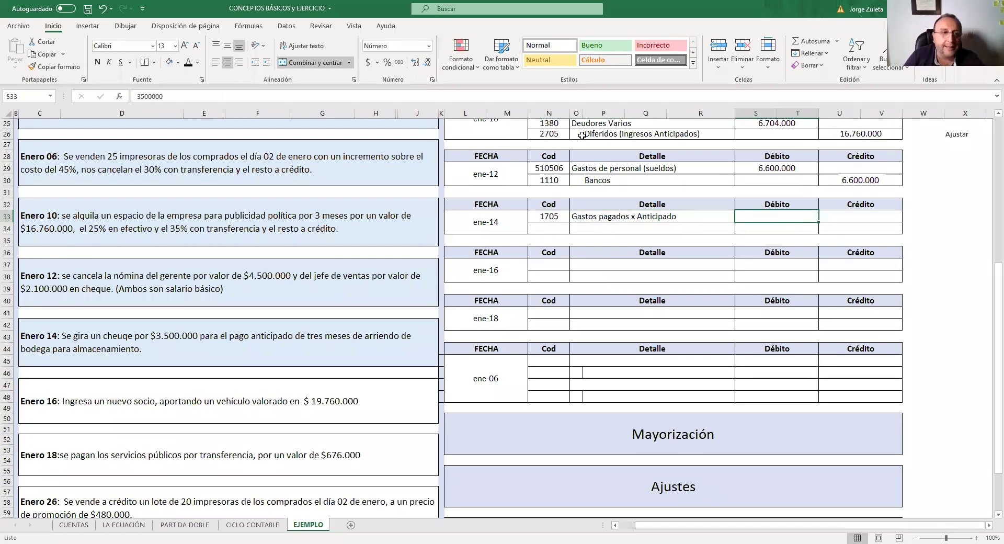
pyautogui.click(188, 62)
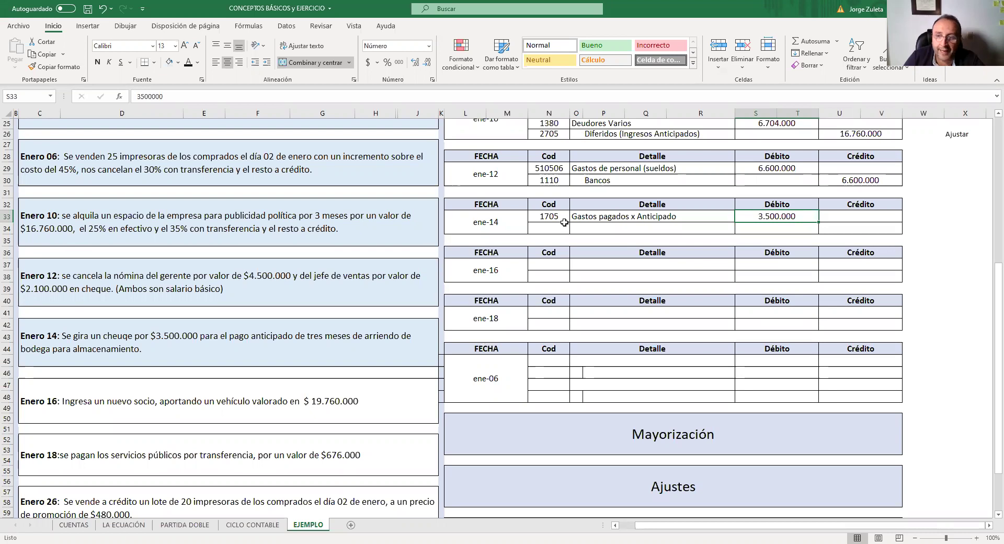
# Step: Enter the note "Ajustar" in cell X34, beside the second ene-14 line
pyautogui.click(949, 226)
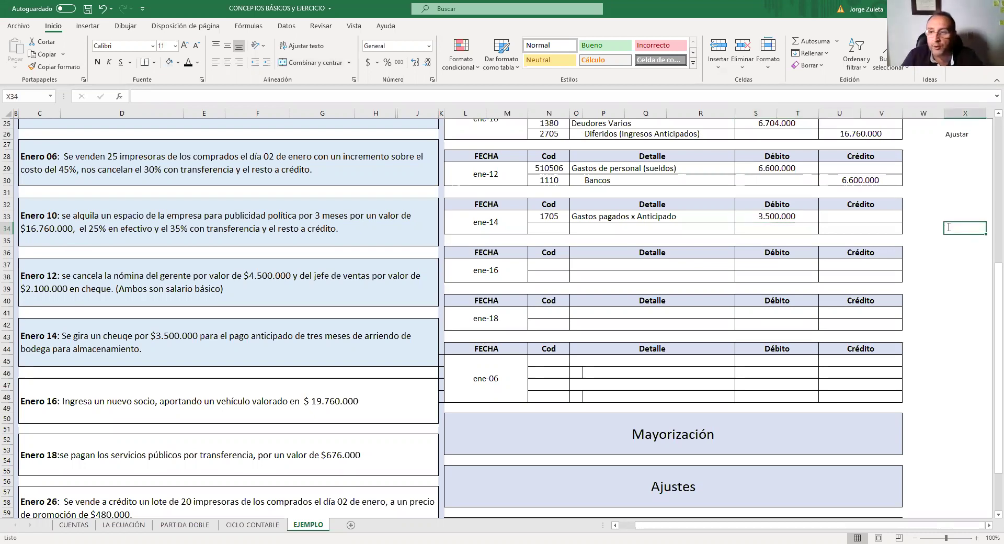
pyautogui.write('Ajusatr')
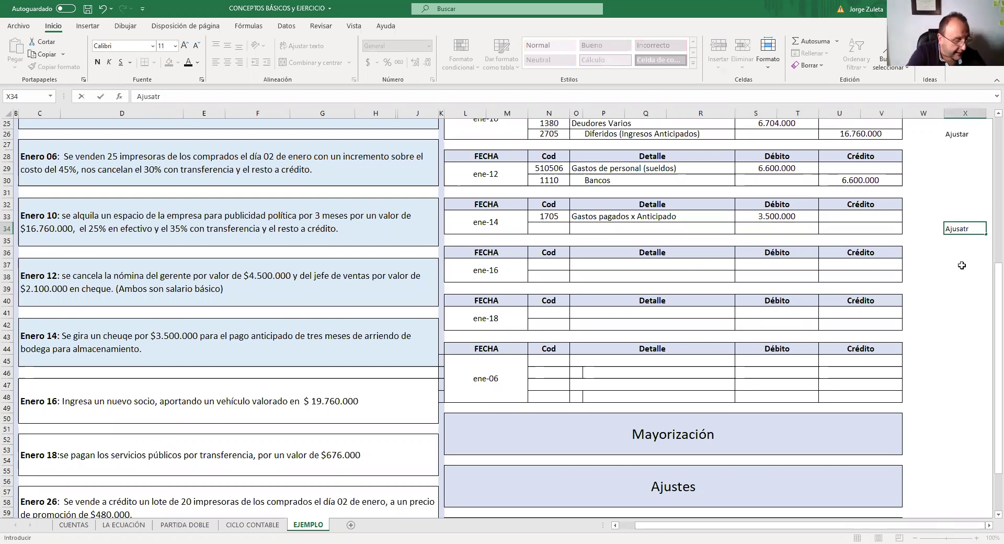
pyautogui.press('BackSpace')
pyautogui.press('BackSpace')
pyautogui.write('ar')
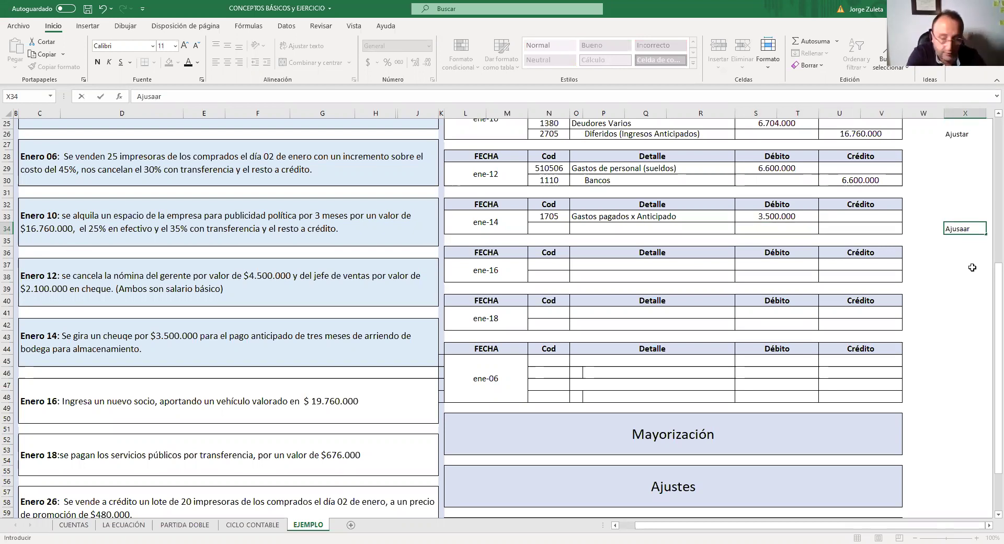
pyautogui.press('BackSpace')
pyautogui.press('BackSpace')
pyautogui.press('BackSpace')
pyautogui.press('BackSpace')
pyautogui.press('BackSpace')
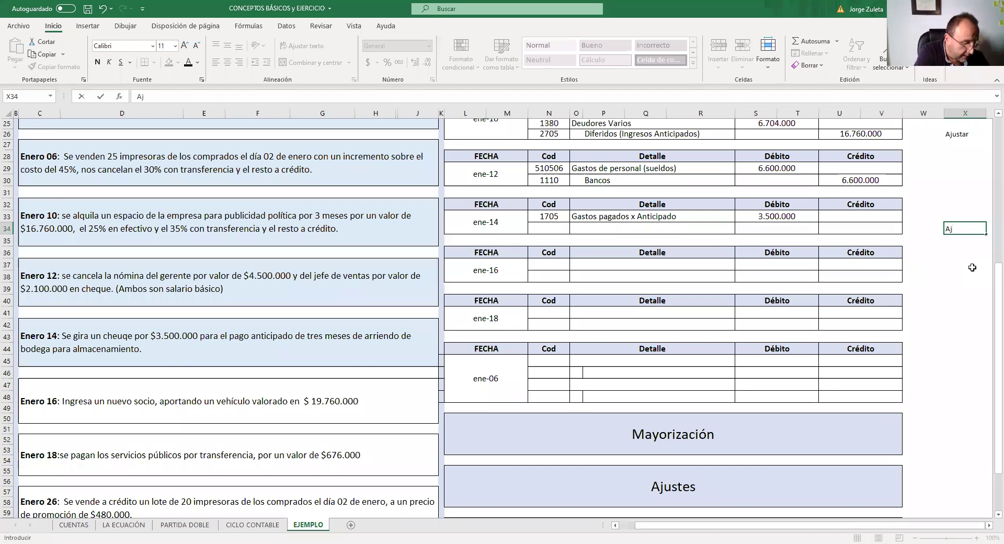
pyautogui.write('ustar')
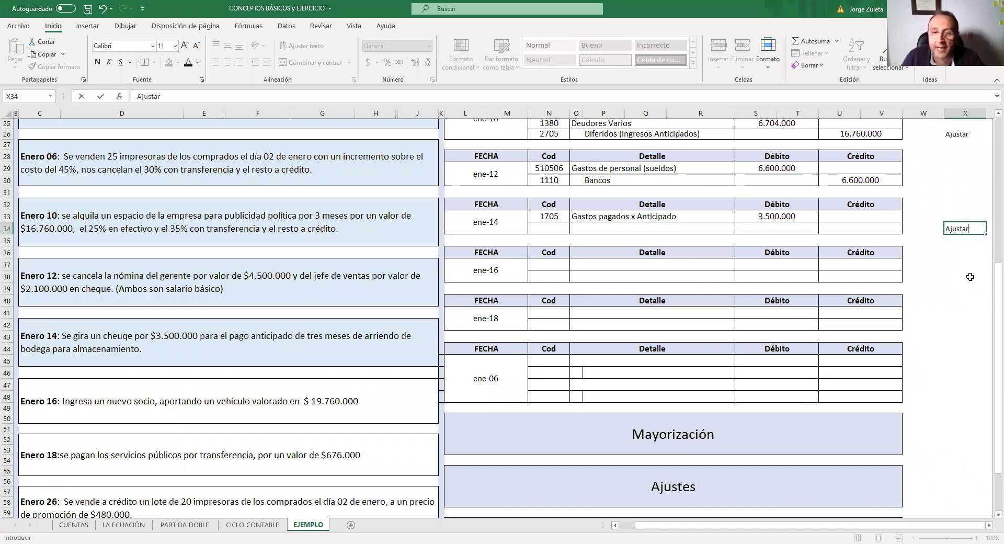
# Step: Reveal the second ene-14 line in black font: code 1110, Bancos, with the credit of 3.500.000
pyautogui.click(548, 229)
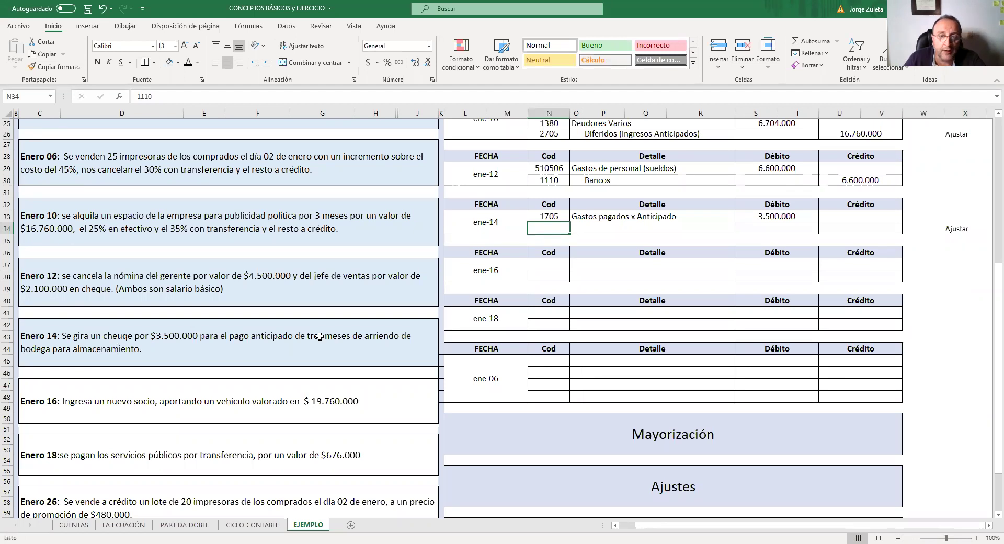
pyautogui.click(117, 341)
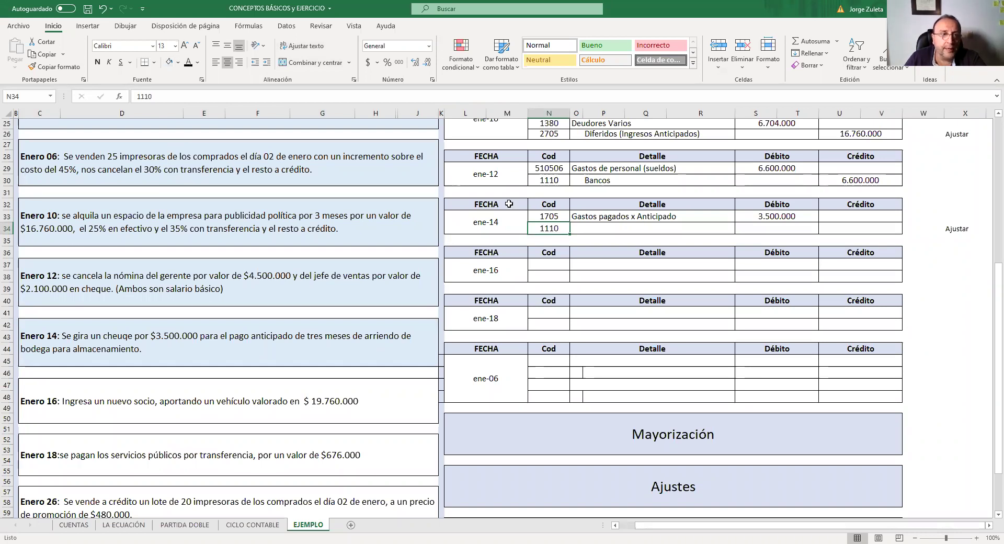
pyautogui.click(654, 229)
pyautogui.click(872, 223)
pyautogui.write('3500000')
pyautogui.hotkey('ctrl', 'Return')
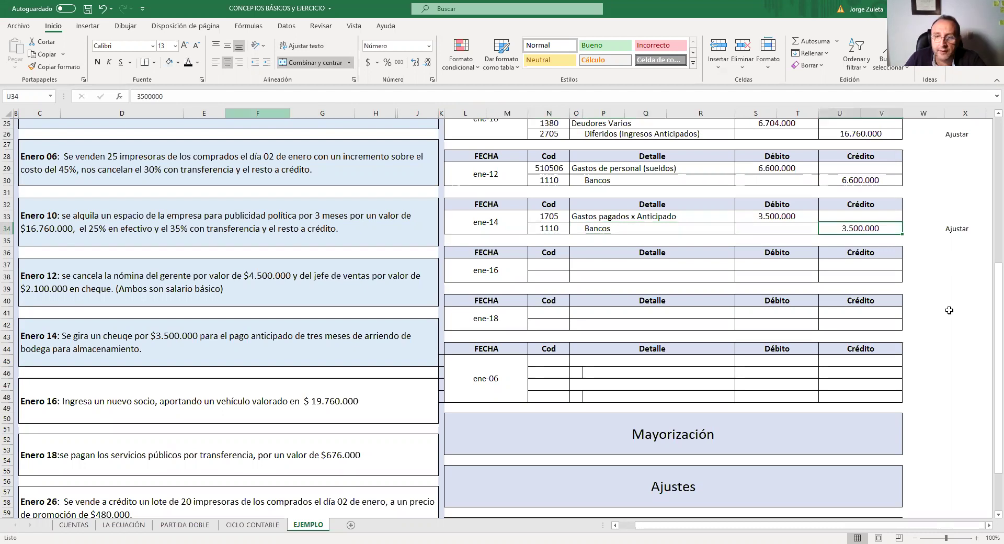
pyautogui.click(923, 265)
pyautogui.moveTo(534, 229); pyautogui.dragTo(871, 231)
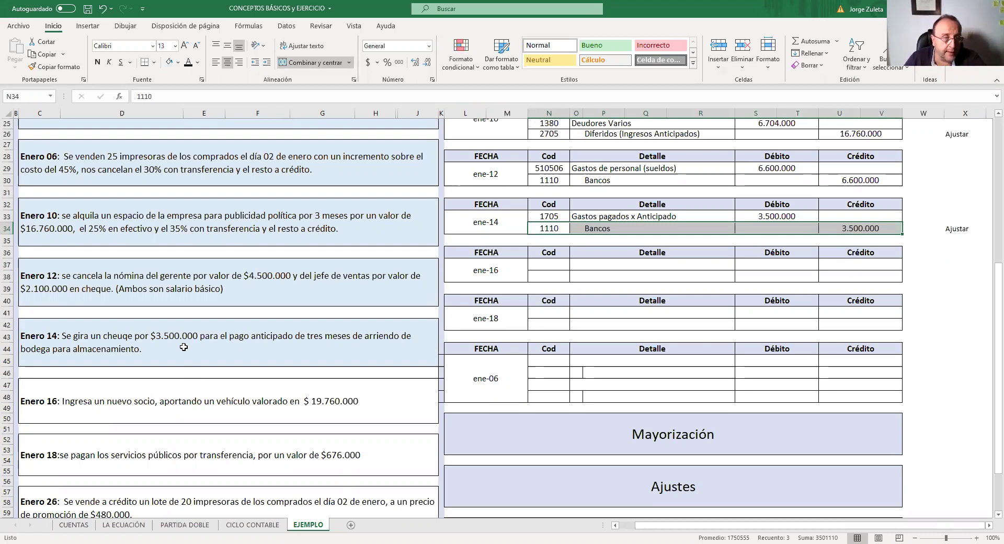
# Step: Reveal the second ene-16 line in black font: code 3105, Aportes Sociales (Capital), with the credit of 19.760.000
pyautogui.scroll(-2, 178, 343)
pyautogui.scroll(-2, 164, 322)
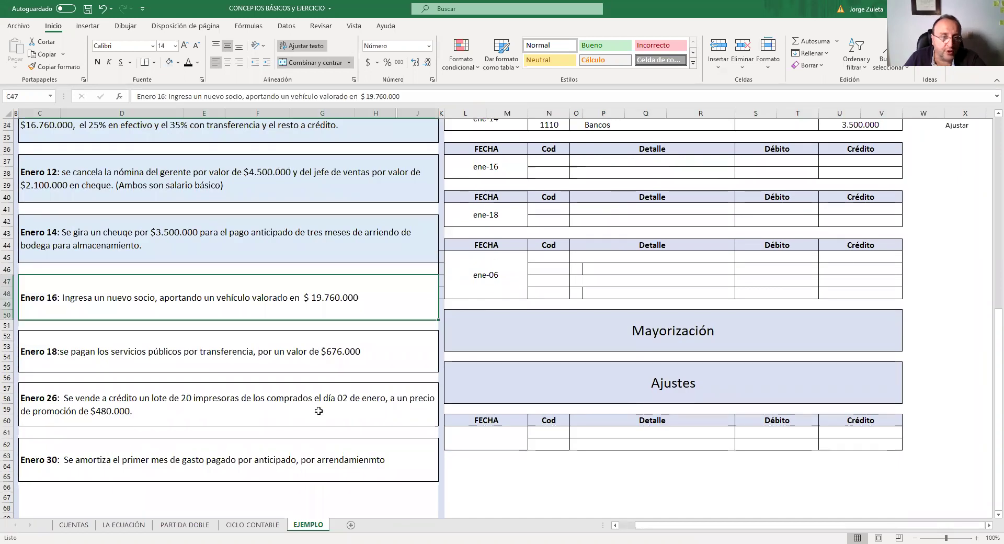
pyautogui.scroll(2, 320, 410)
pyautogui.click(209, 347)
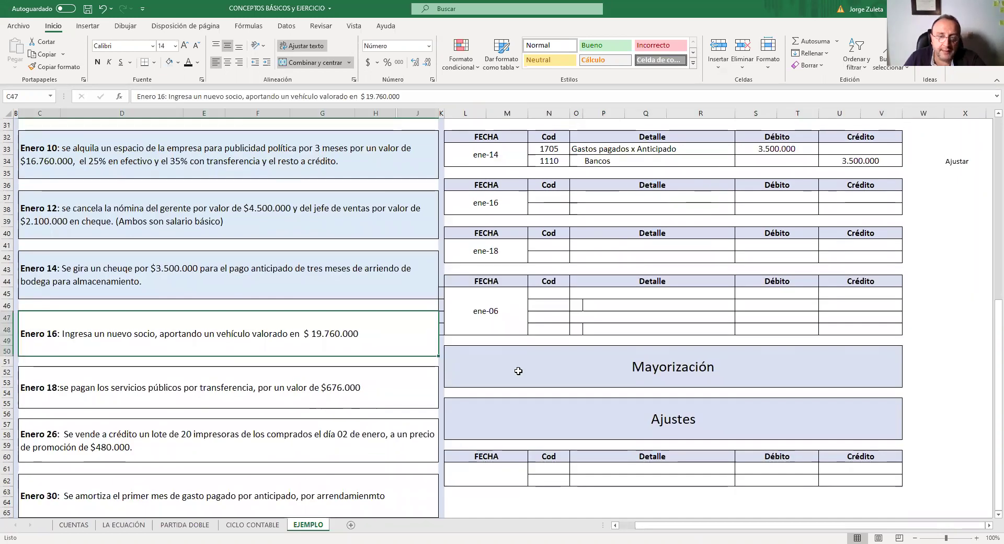
pyautogui.scroll(2, 520, 314)
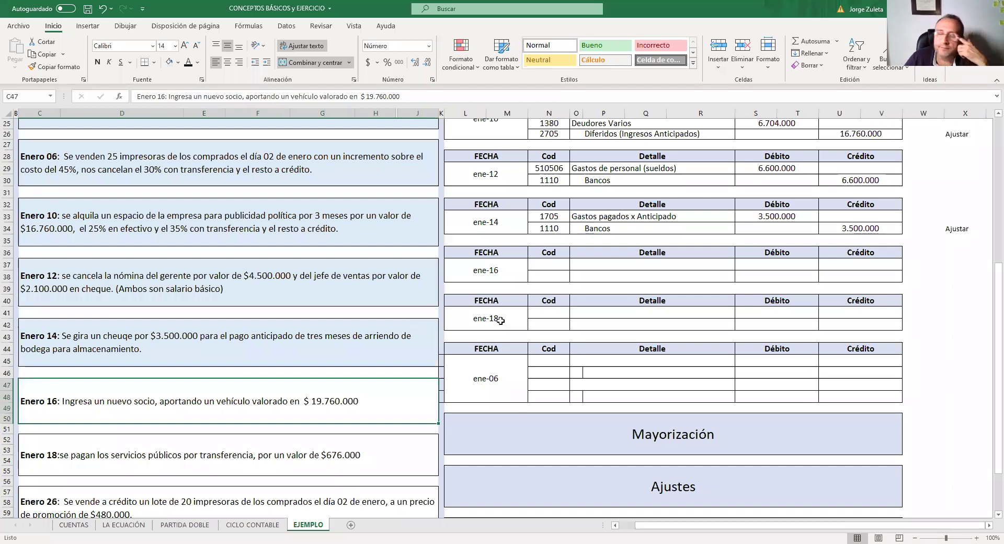
pyautogui.click(552, 278)
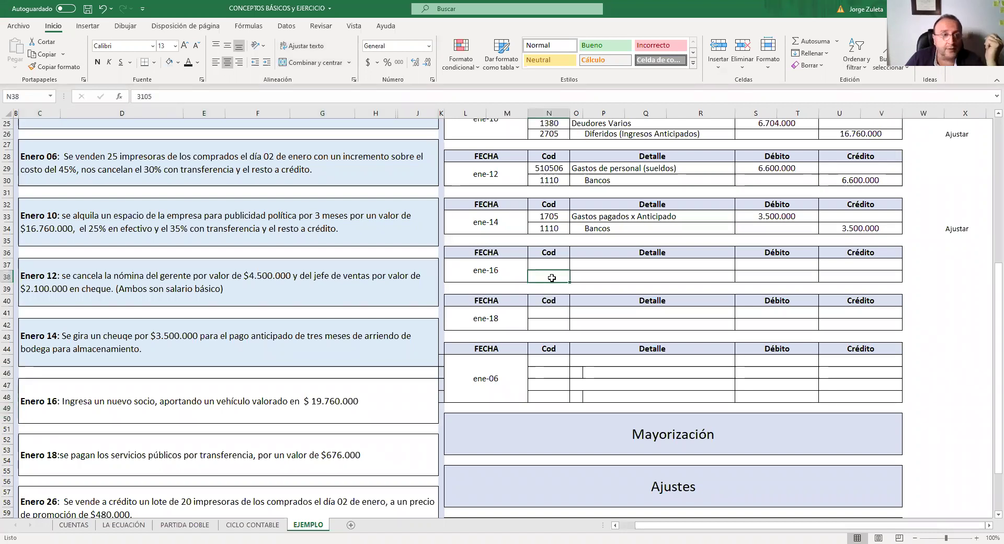
pyautogui.click(603, 279)
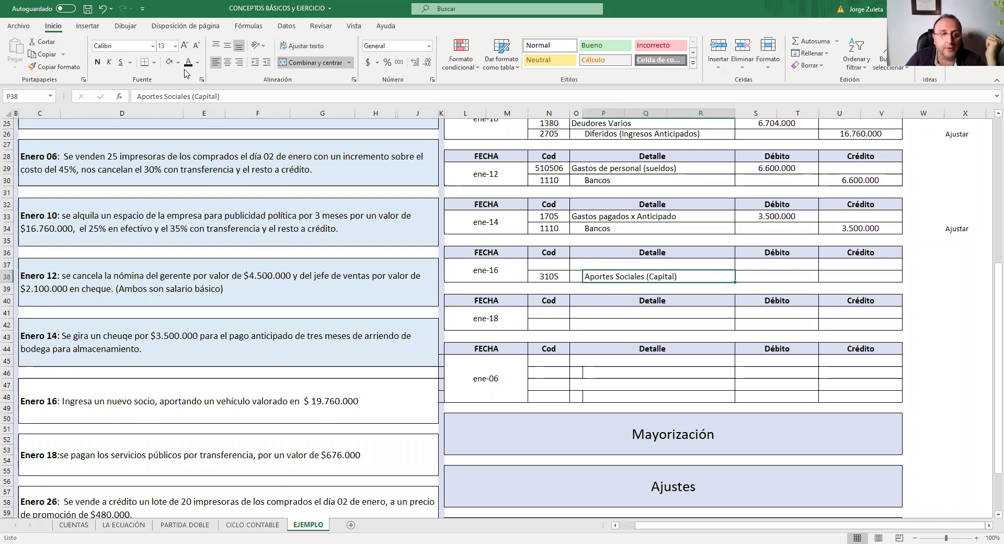
pyautogui.press('Tab')
pyautogui.press('Tab')
pyautogui.write('19760000')
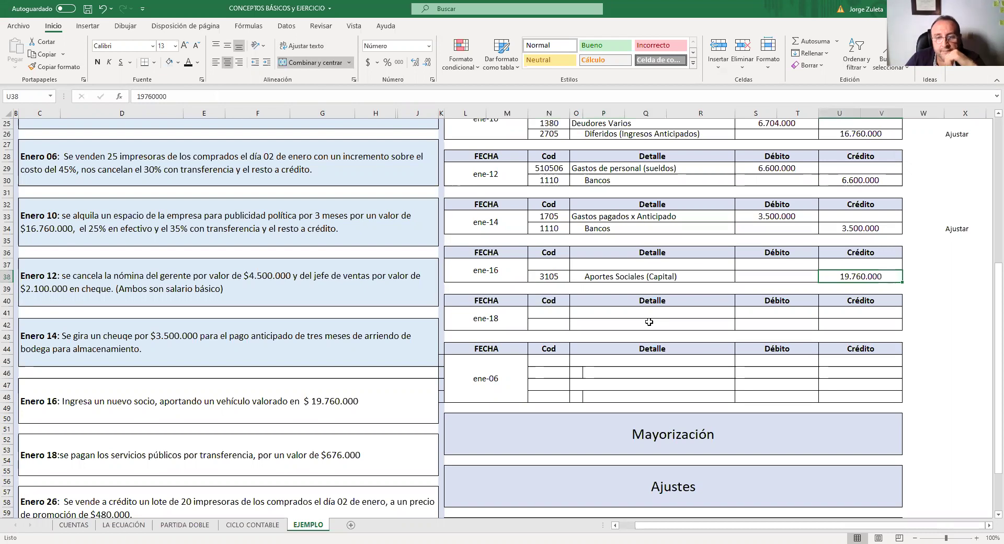
# Step: Reveal the first ene-16 line in black font: code 1540, Flota y Equipo de Transporte, with the debit of 19.760.000
pyautogui.click(549, 264)
pyautogui.write('1540')
pyautogui.click(608, 264)
pyautogui.write('Flota y Equipo de Transporte')
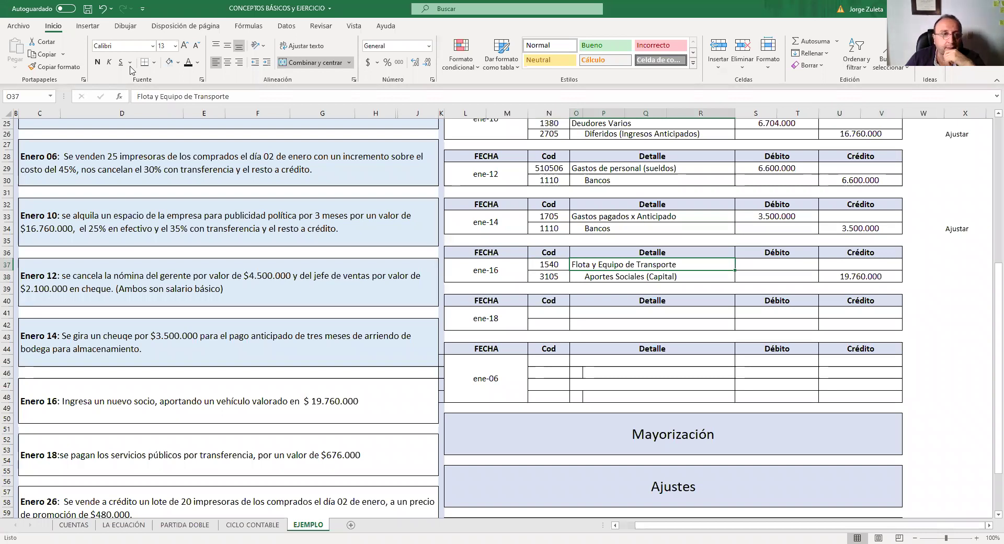
pyautogui.press('Tab')
pyautogui.write('19.760.000')
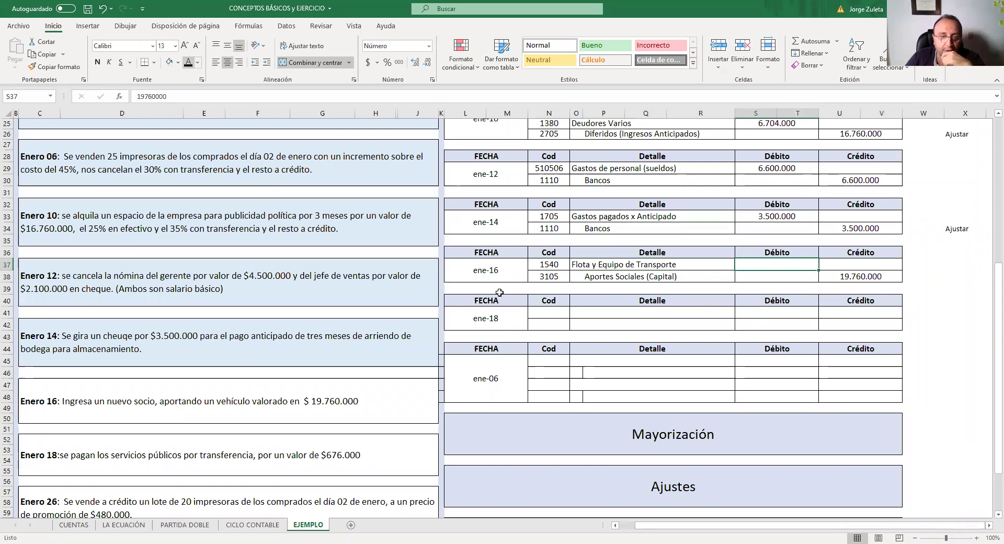
# Step: Shade the Enero 16 statement light blue and select the Enero 18 statement
pyautogui.scroll(-2, 499, 294)
pyautogui.scroll(-1, 209, 302)
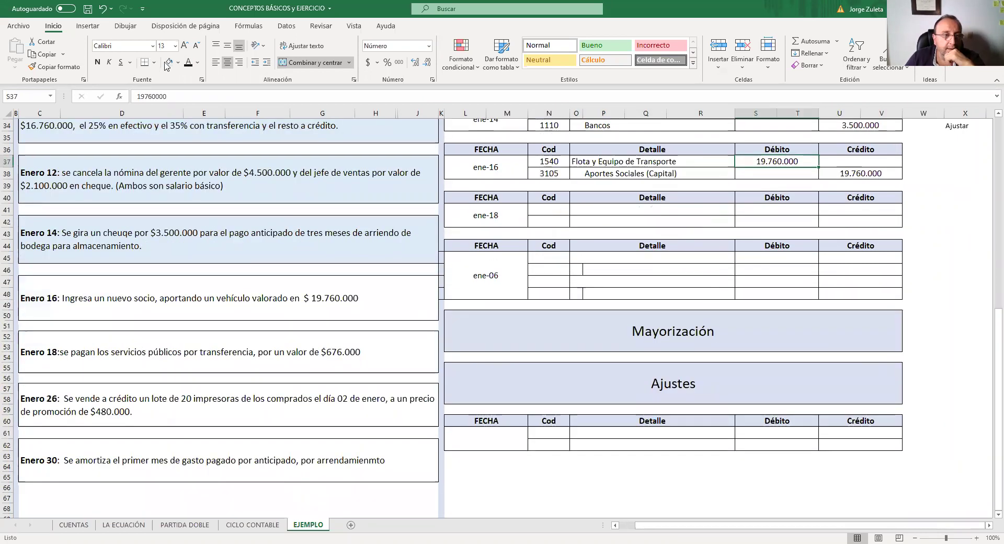
pyautogui.click(209, 302)
pyautogui.press('Down')
pyautogui.press('Down')
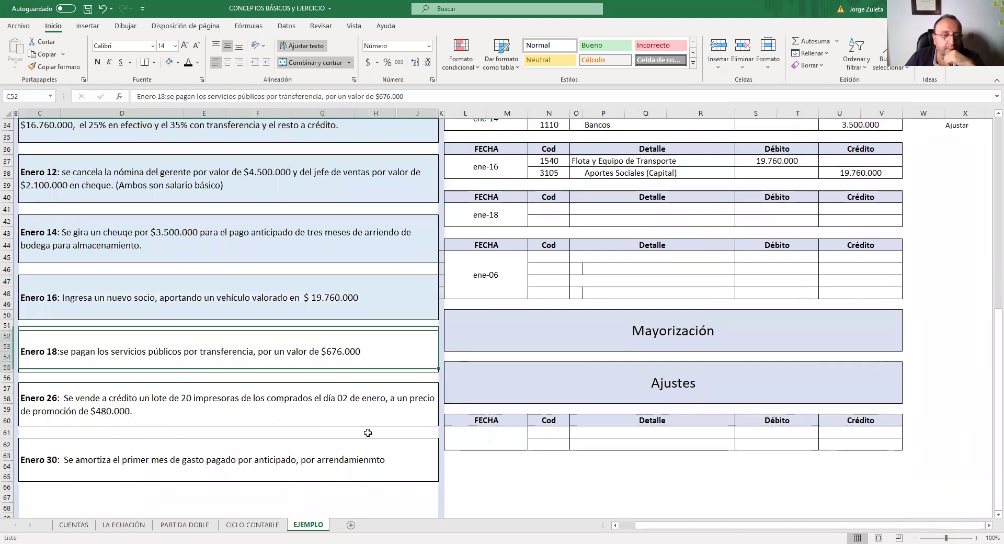
# Step: Reveal the first ene-18 line in black font: code 5235, Gasto Servicios, with the debit of 676.000
pyautogui.scroll(1, 368, 433)
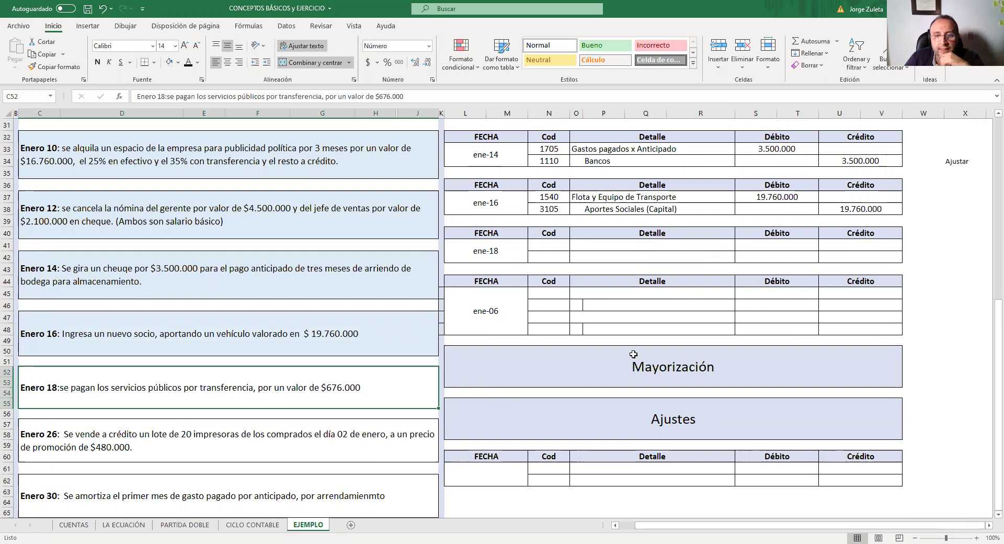
pyautogui.scroll(1, 634, 354)
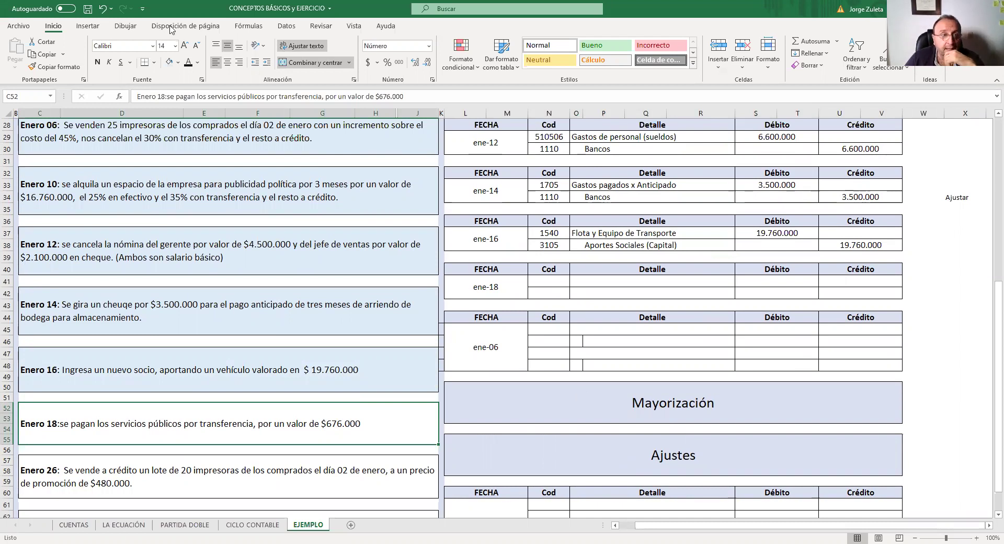
pyautogui.click(560, 282)
pyautogui.click(189, 62)
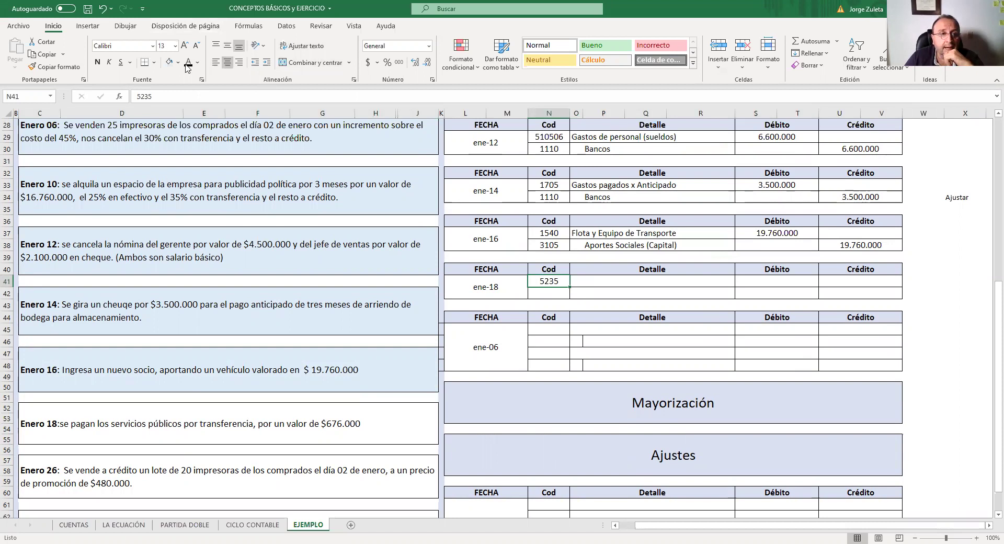
pyautogui.press('Tab')
pyautogui.press('F4')
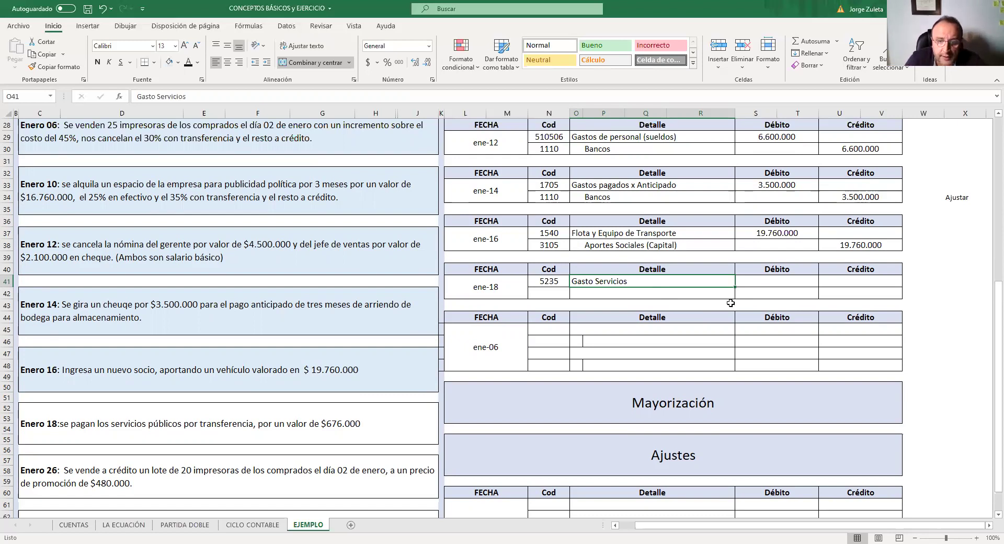
pyautogui.click(544, 281)
pyautogui.keyDown('shift'); pyautogui.click(728, 284); pyautogui.keyUp('shift')
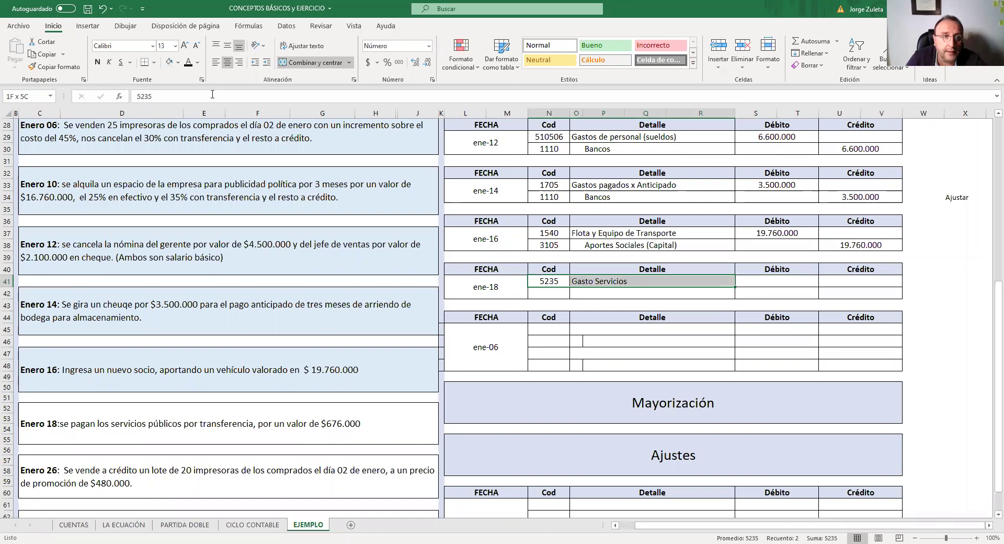
pyautogui.click(766, 282)
pyautogui.write('676000')
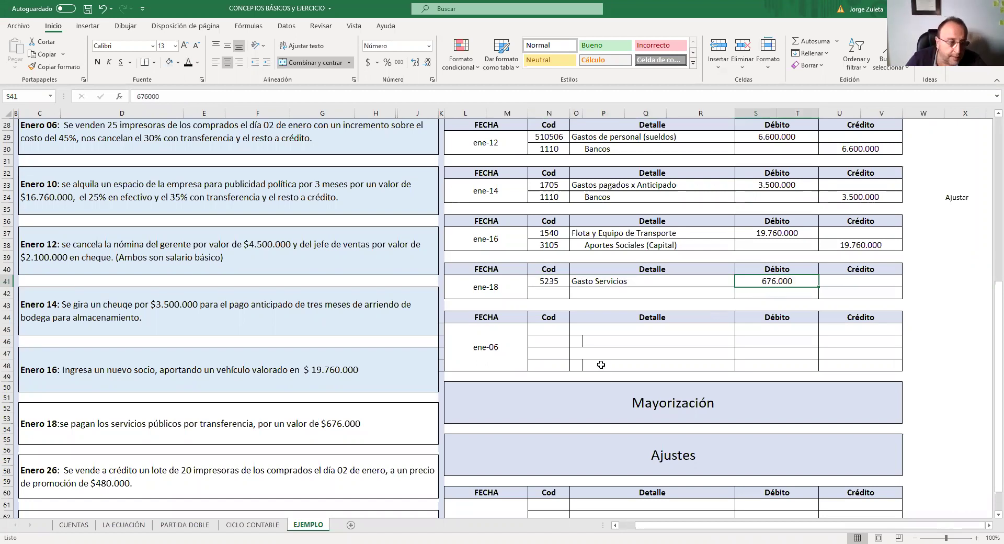
# Step: Reveal the second ene-18 line in black font: code 1110, Banco, with the credit of 676.000
pyautogui.scroll(-2, 601, 365)
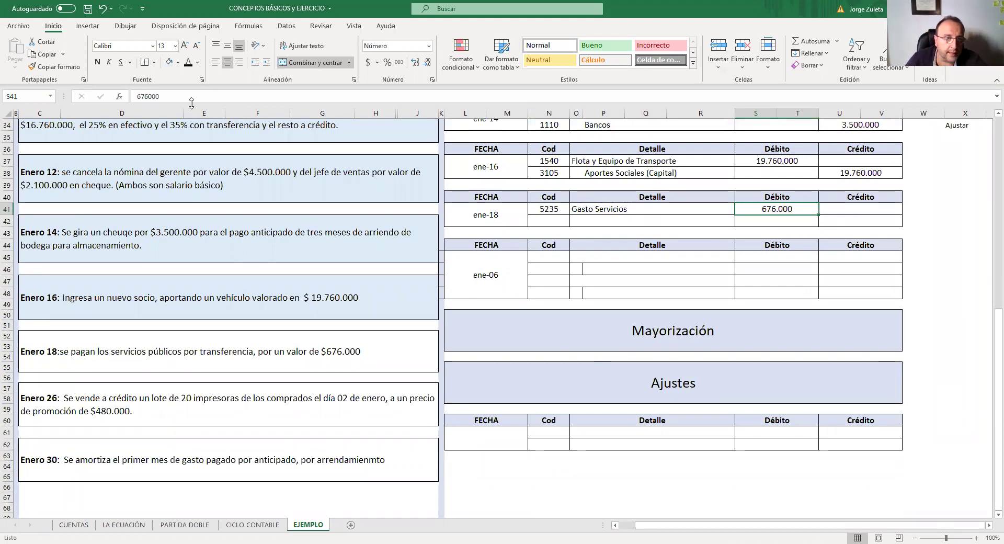
pyautogui.press('Down')
pyautogui.press('Left')
pyautogui.press('Left')
pyautogui.write('1110')
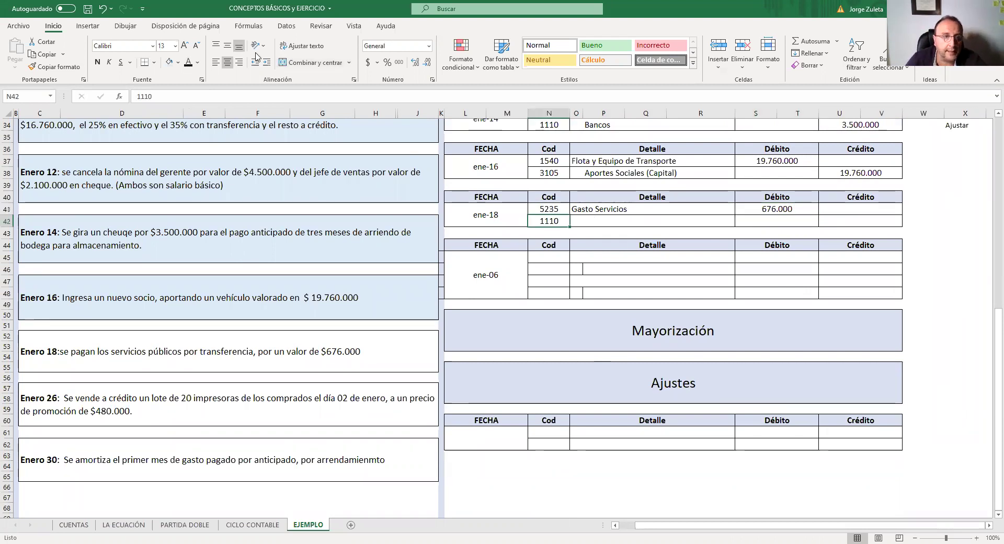
pyautogui.press('Right')
pyautogui.press('Right')
pyautogui.write('Banco')
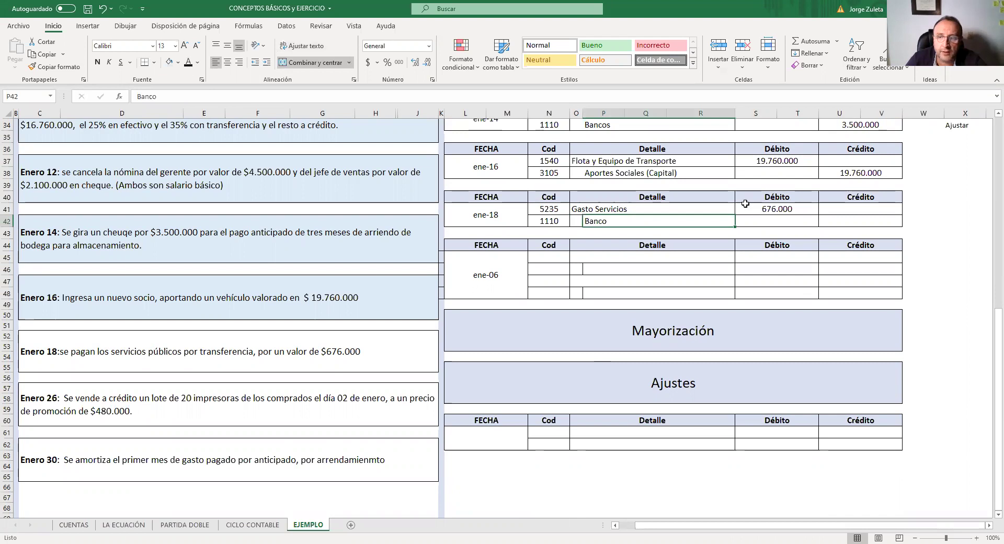
pyautogui.click(832, 217)
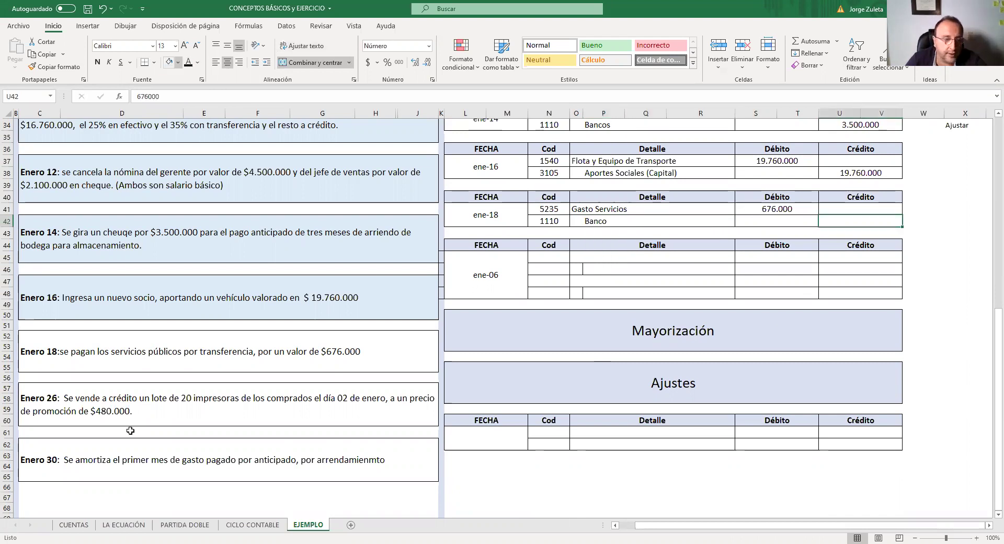
pyautogui.scroll(-1, 125, 321)
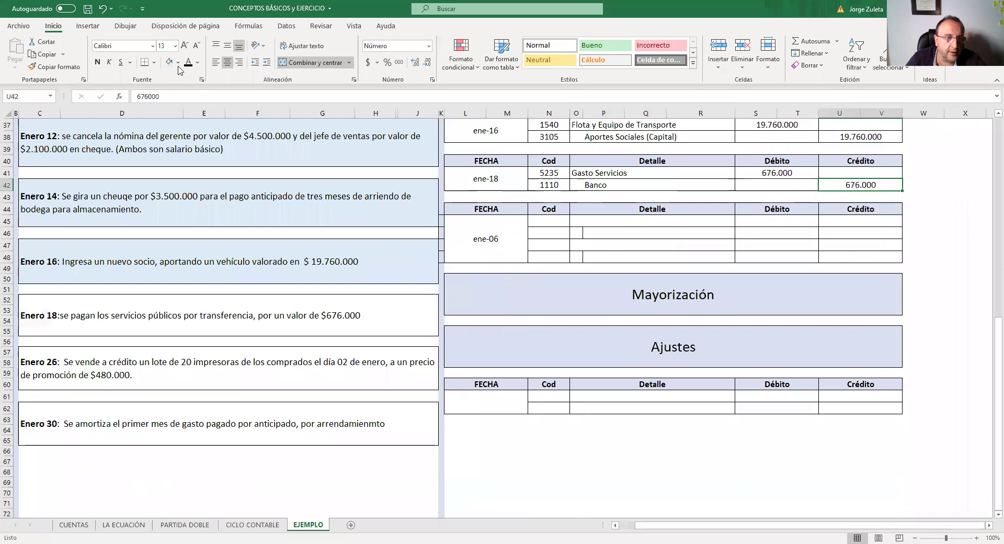
# Step: Shade the Enero 18 and Enero 26 statements light blue
pyautogui.click(126, 321)
pyautogui.press('F4')
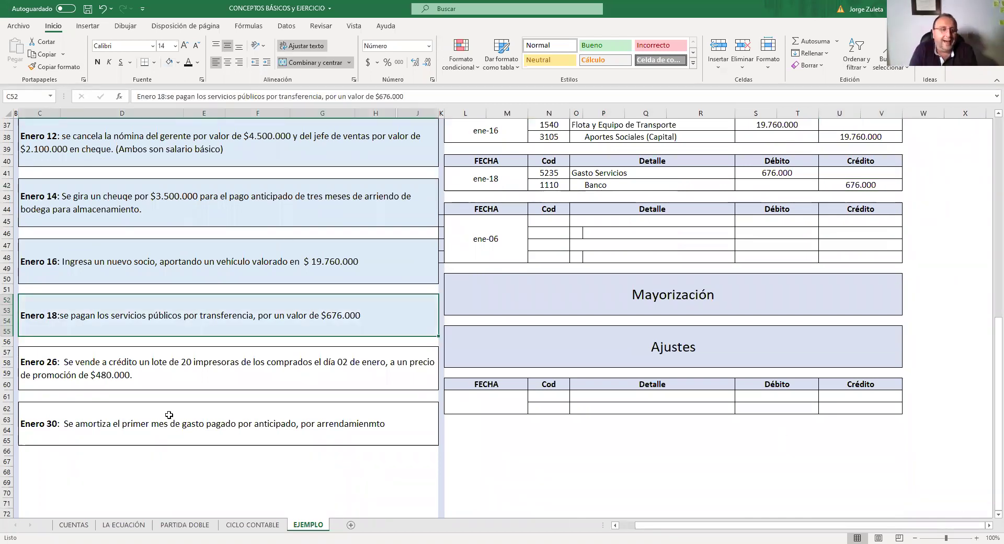
pyautogui.press('Down')
pyautogui.press('Down')
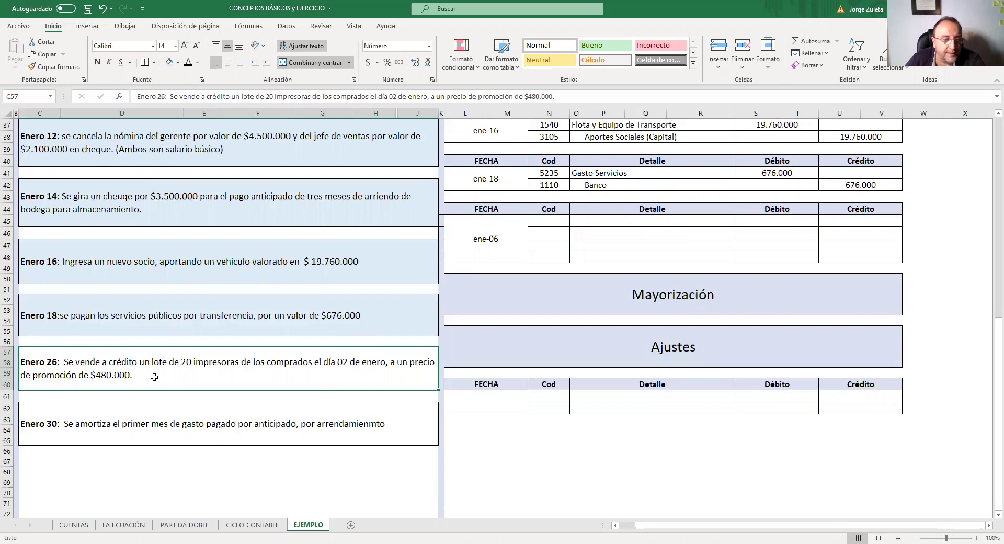
pyautogui.click(168, 63)
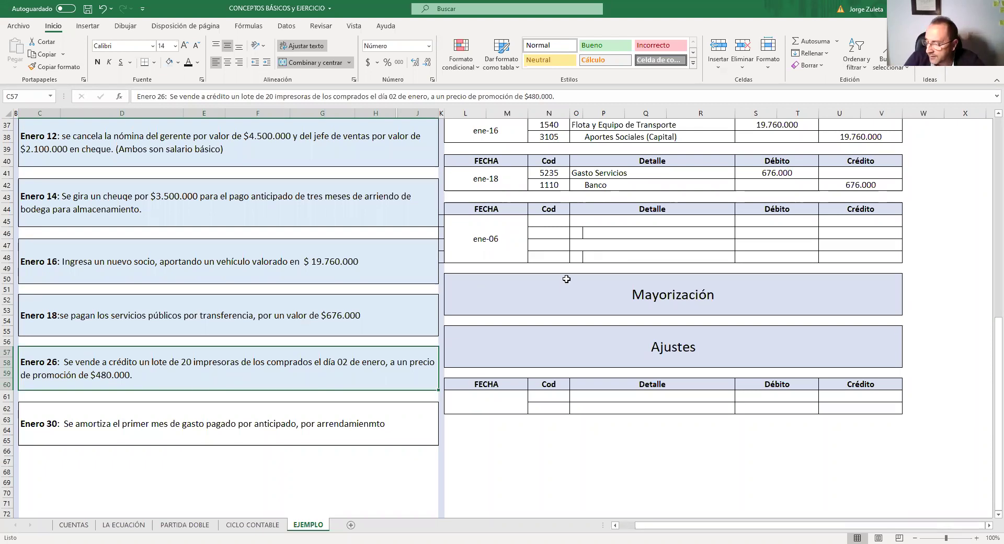
# Step: Reveal the second line of the entry below ene-18 in black font: code 4135, Ventas, with the credit of 9.600.000
pyautogui.click(590, 235)
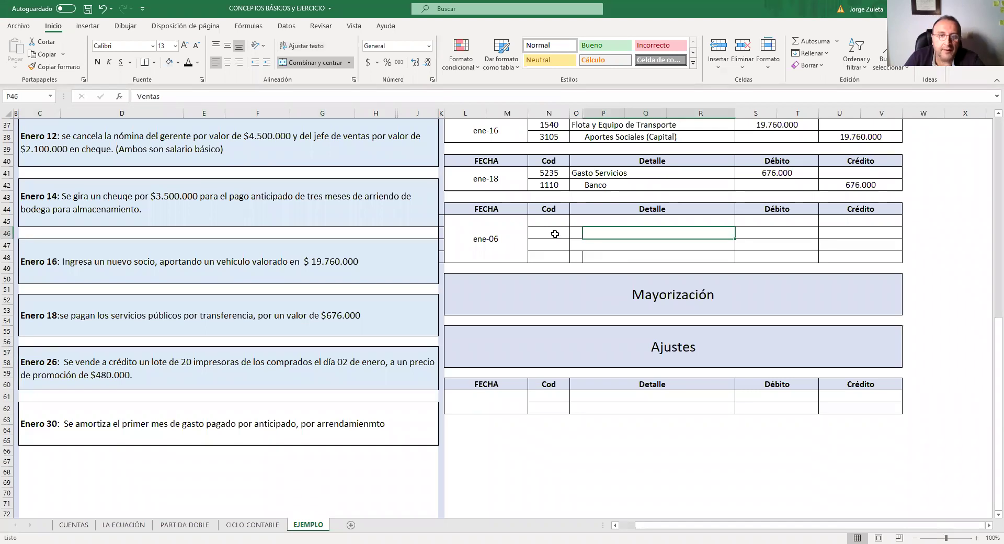
pyautogui.click(553, 233)
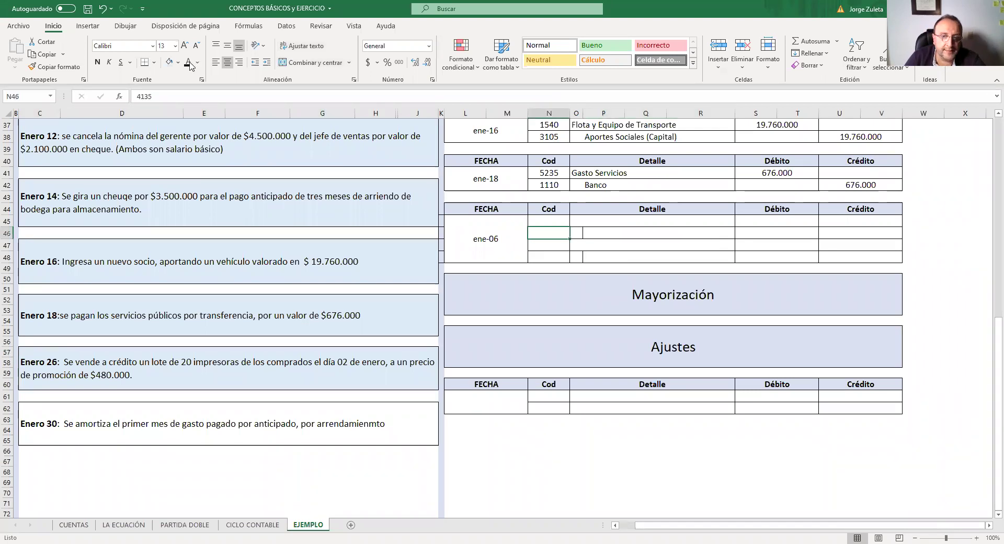
pyautogui.click(609, 234)
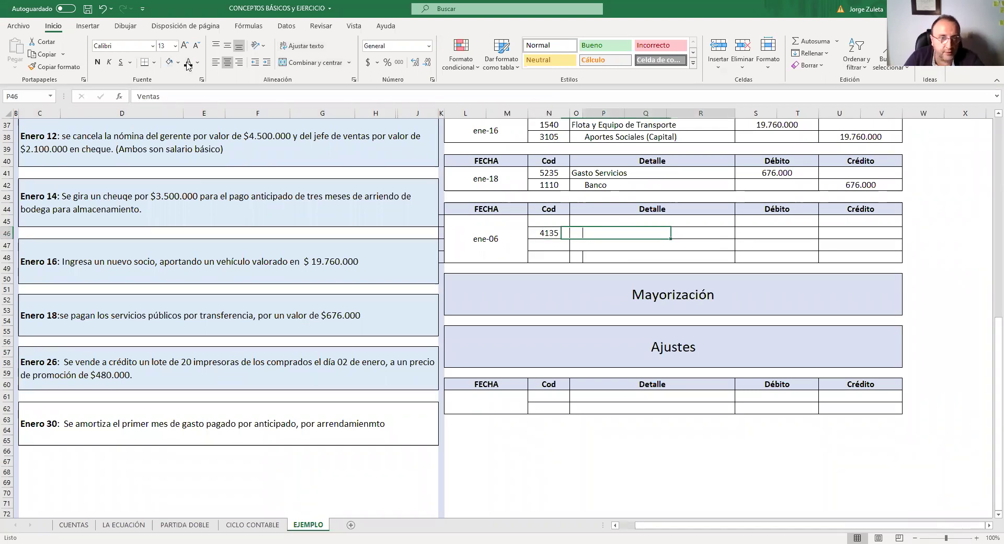
pyautogui.click(823, 234)
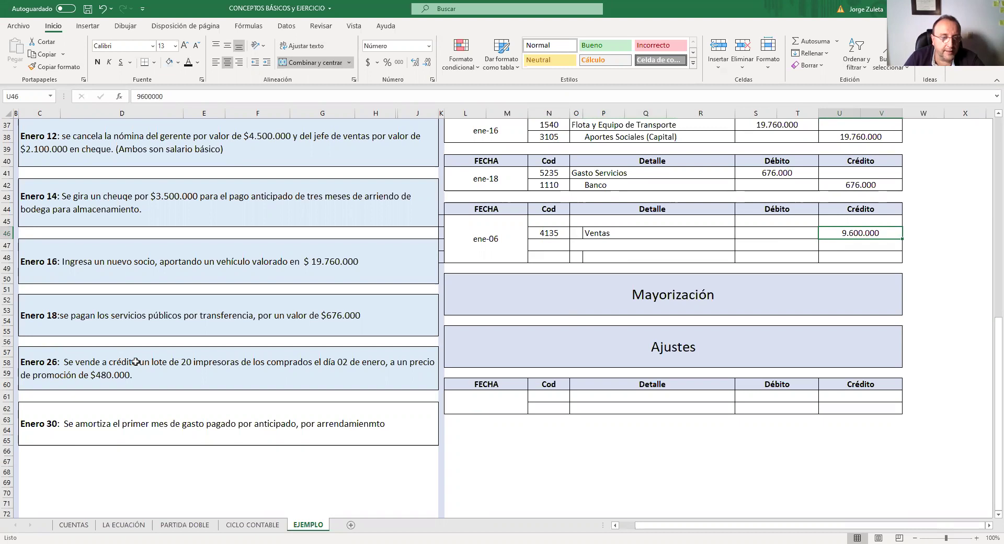
# Step: Reveal the first line of the same sales entry in black font: code 1305, C x C Clientes, with the debit of 9.600.000
pyautogui.click(553, 223)
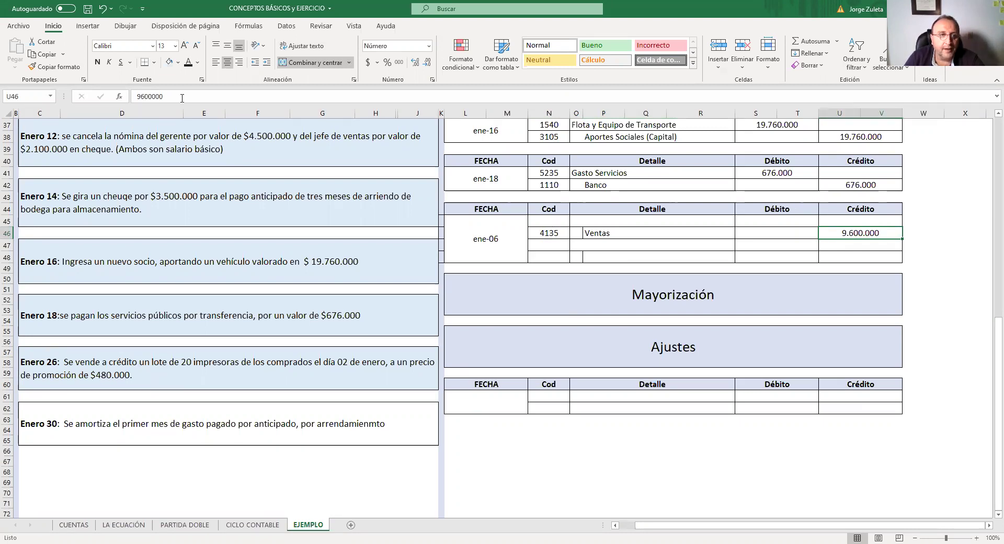
pyautogui.click(188, 63)
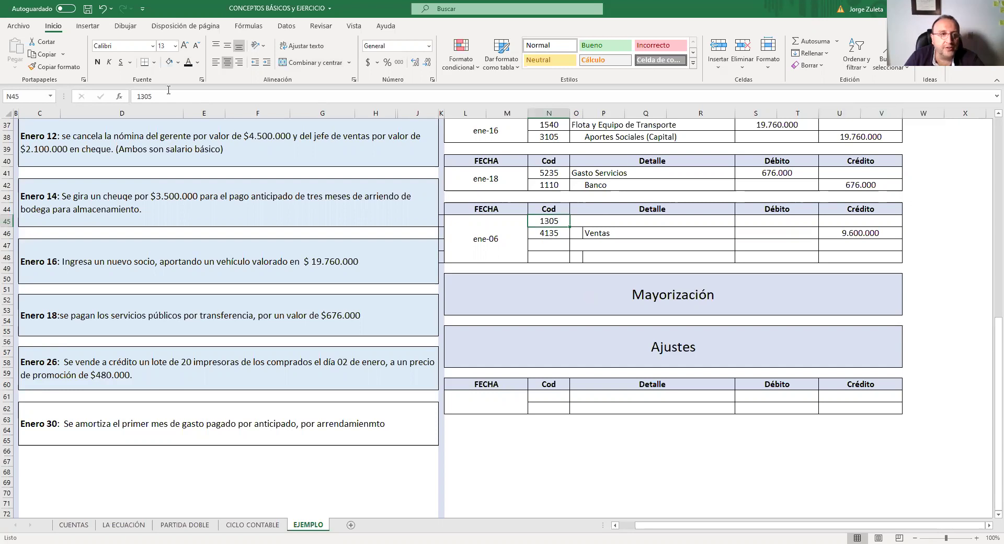
pyautogui.press('Right')
pyautogui.click(188, 63)
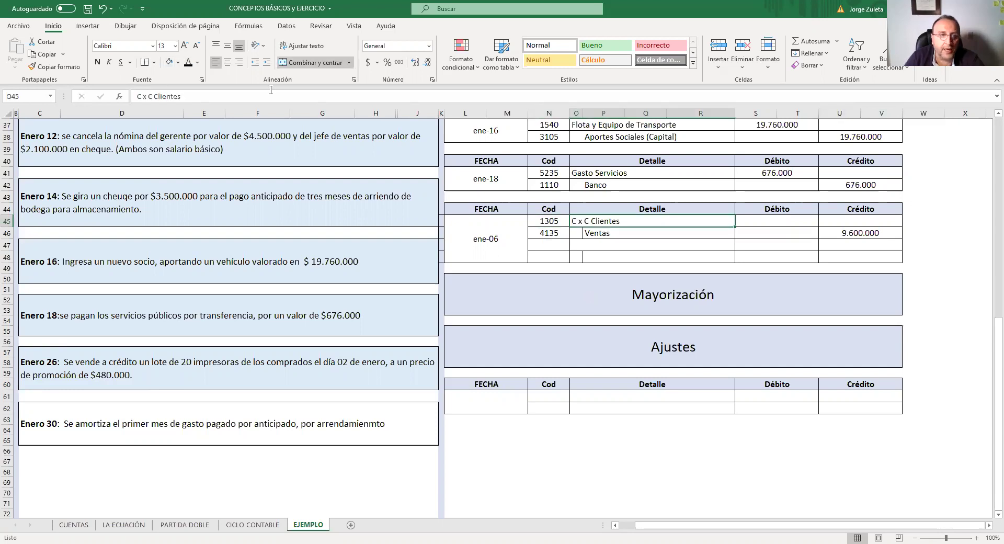
pyautogui.press('Right')
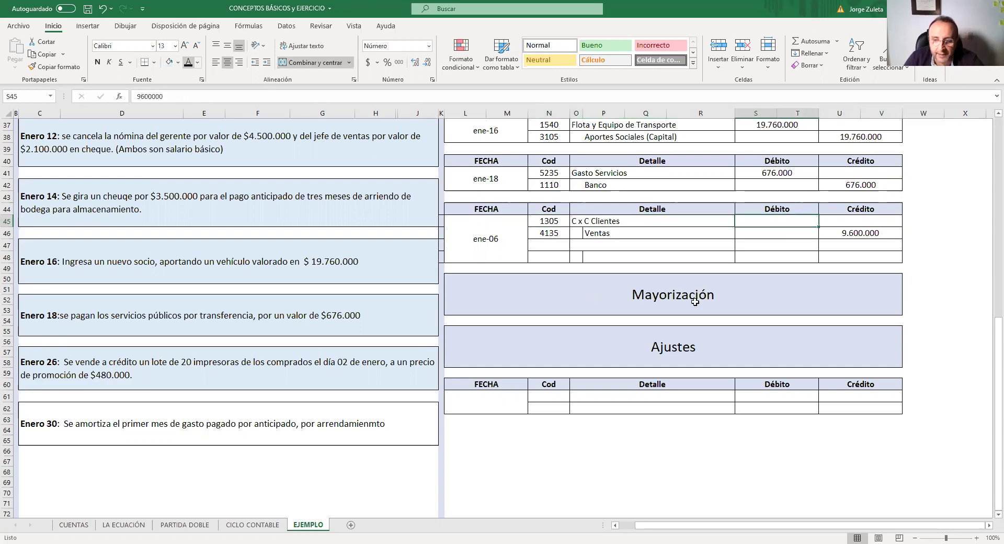
pyautogui.write('9.600.000')
pyautogui.click(949, 296)
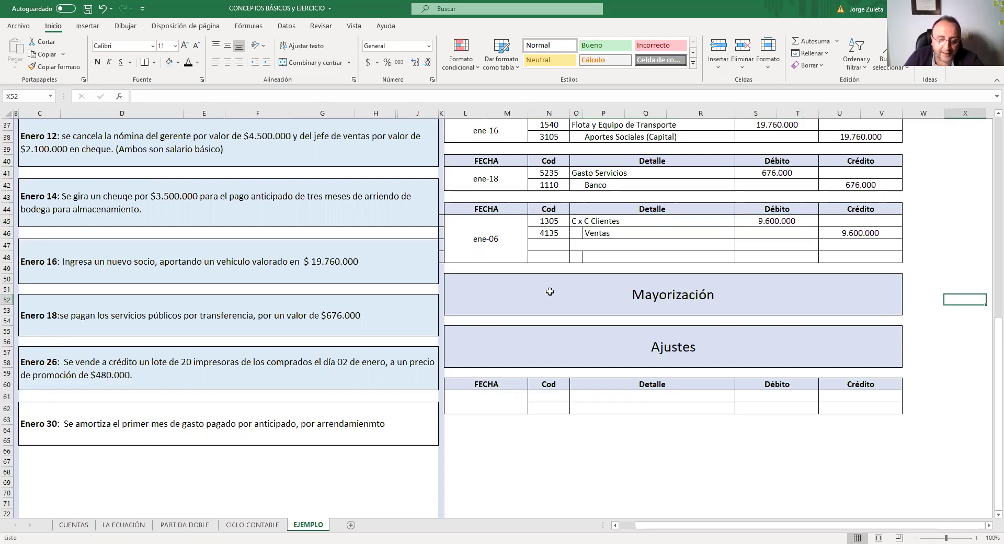
# Step: Reveal the third line of the last sales entry in black font: code 6135, Costo de Ventas, with the debit of 7.000.000
pyautogui.scroll(1, 668, 312)
pyautogui.scroll(9, 668, 312)
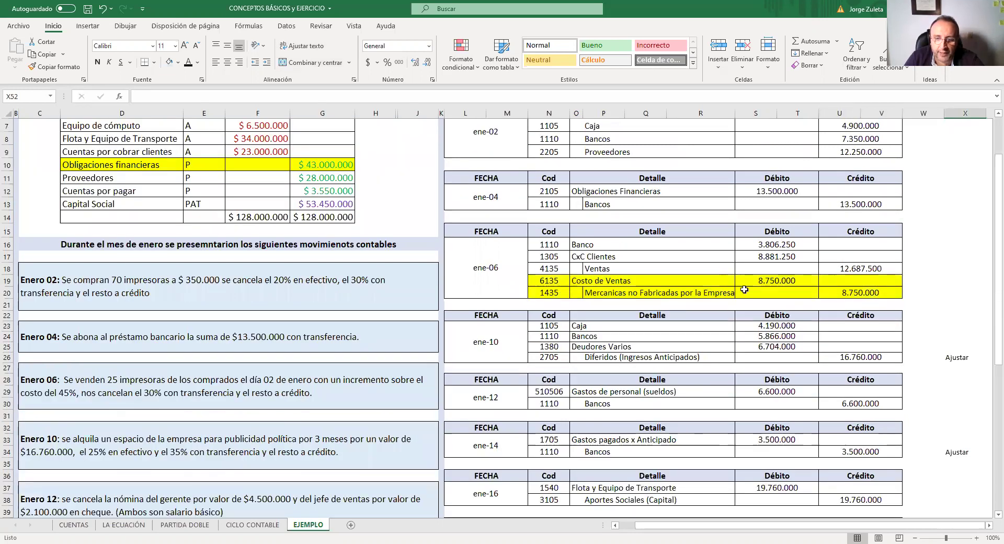
pyautogui.scroll(-3, 941, 331)
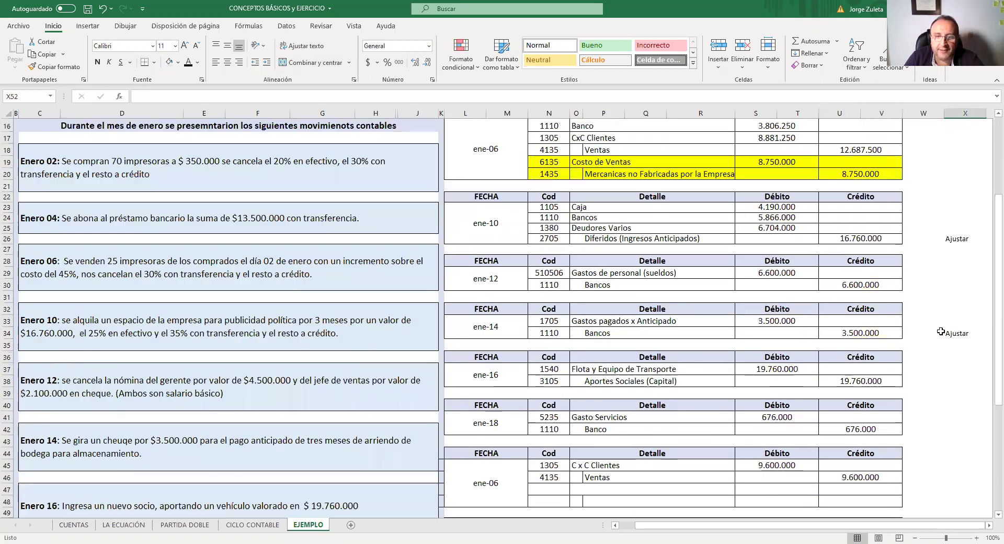
pyautogui.scroll(-3, 541, 388)
pyautogui.click(540, 388)
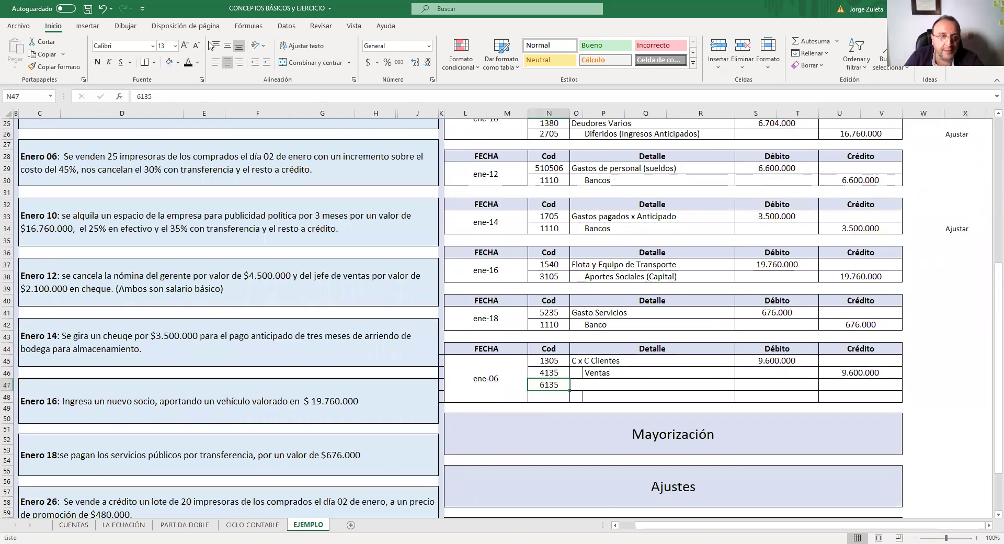
pyautogui.click(651, 385)
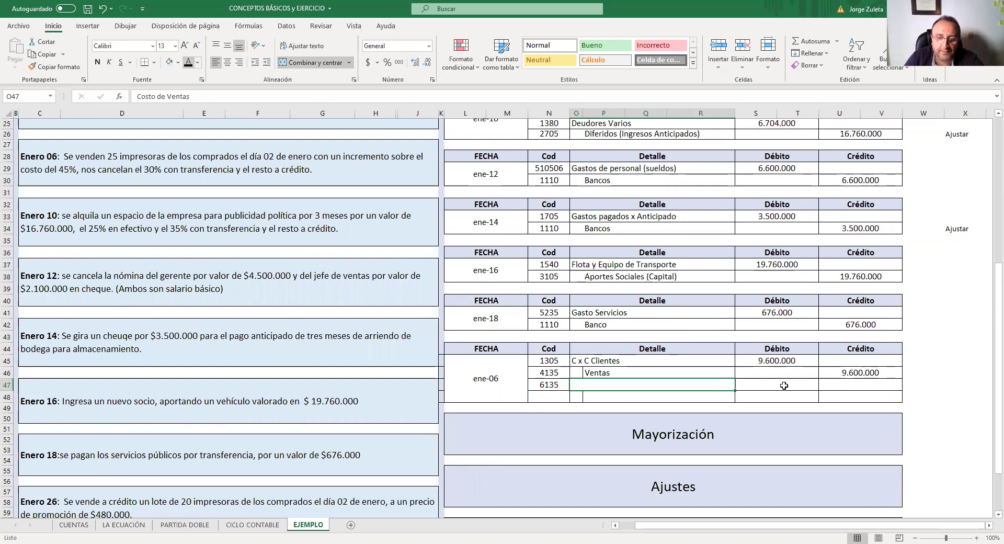
pyautogui.write('Costo de Ventas')
pyautogui.scroll(-2, 678, 412)
pyautogui.click(764, 319)
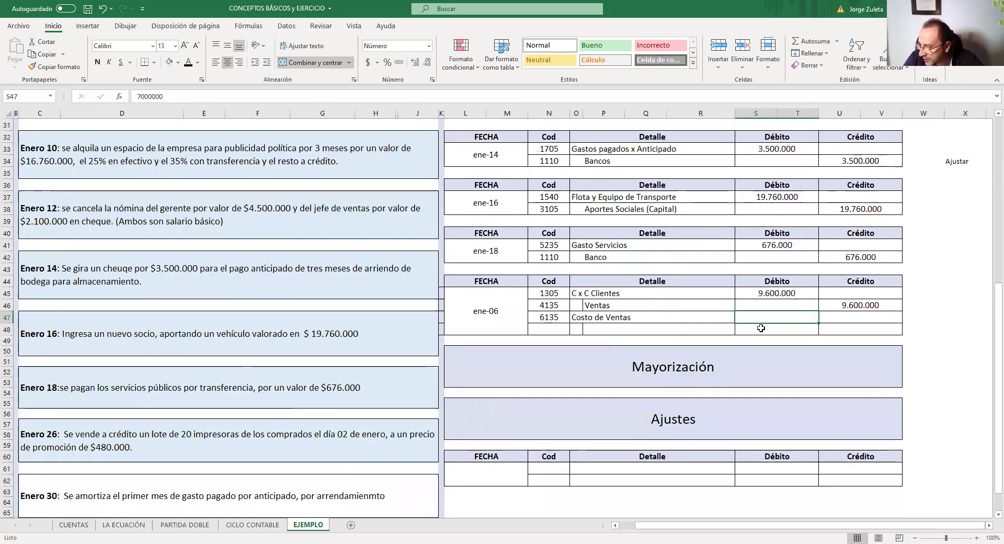
pyautogui.click(188, 62)
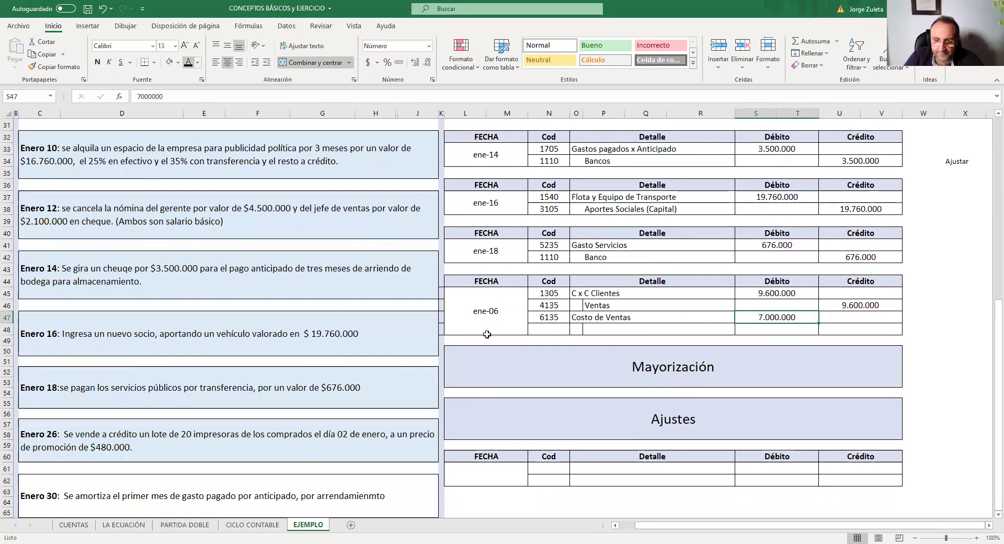
# Step: Reveal the entry's fourth line in black font: code 1435, Mercanicas no Fabricadas por la Empresa, with the credit of 7.000.000
pyautogui.click(549, 329)
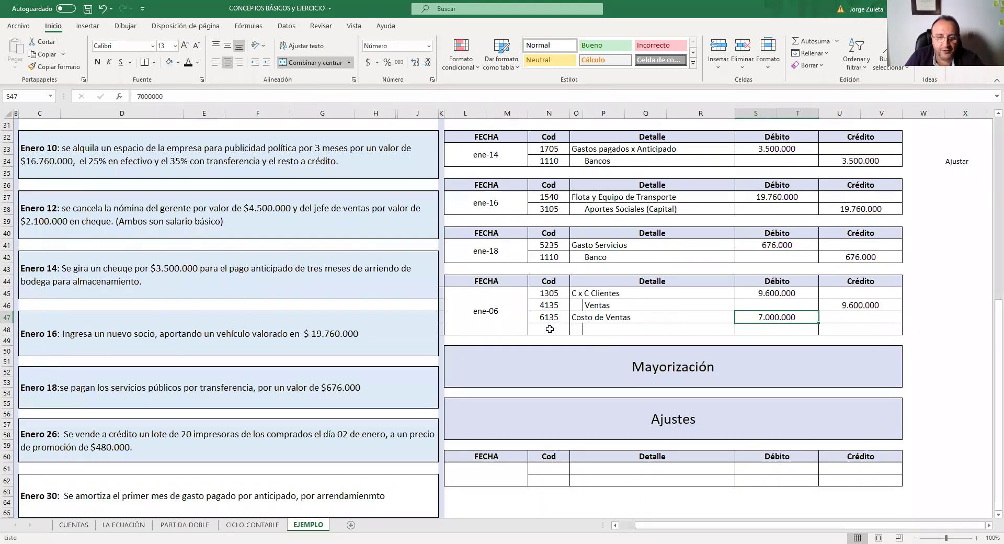
pyautogui.click(188, 62)
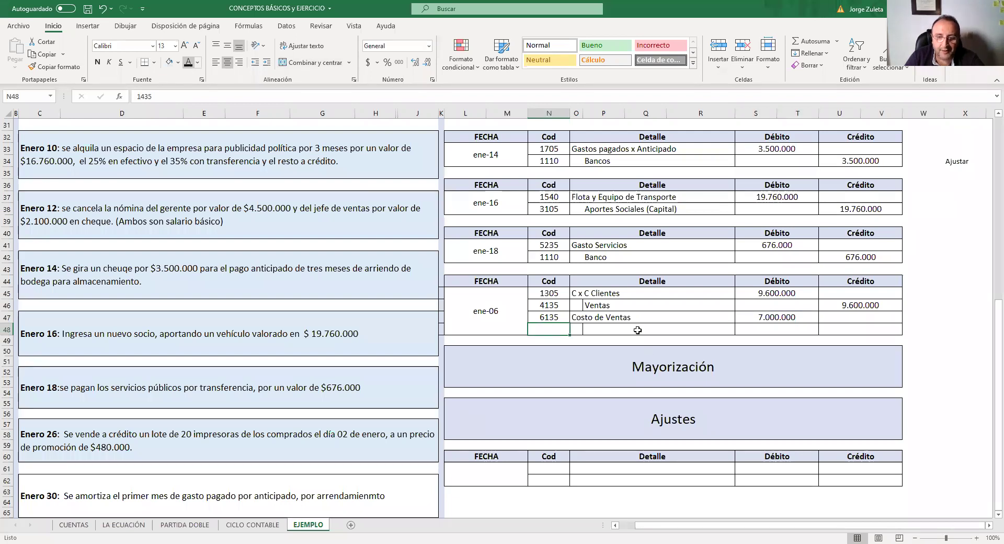
pyautogui.click(637, 330)
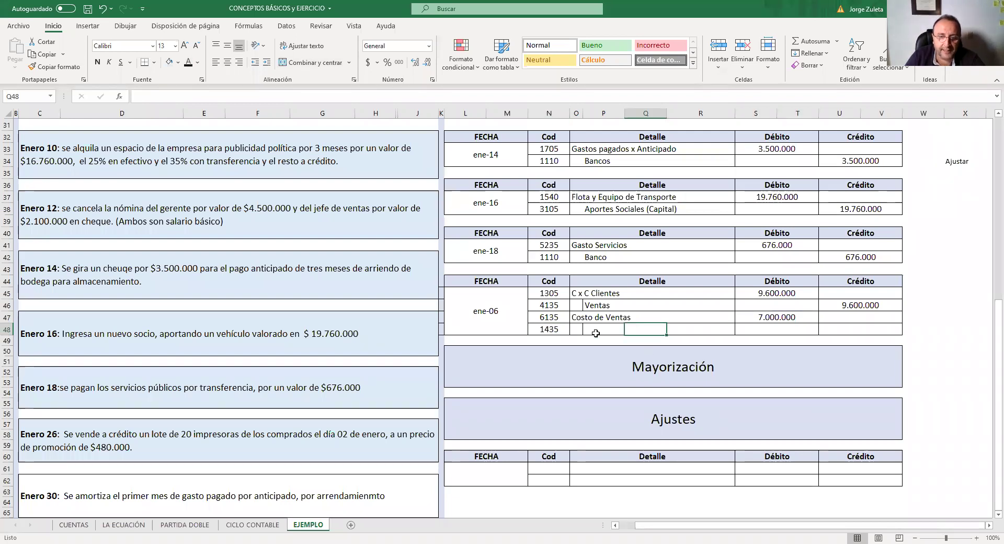
pyautogui.press('Left')
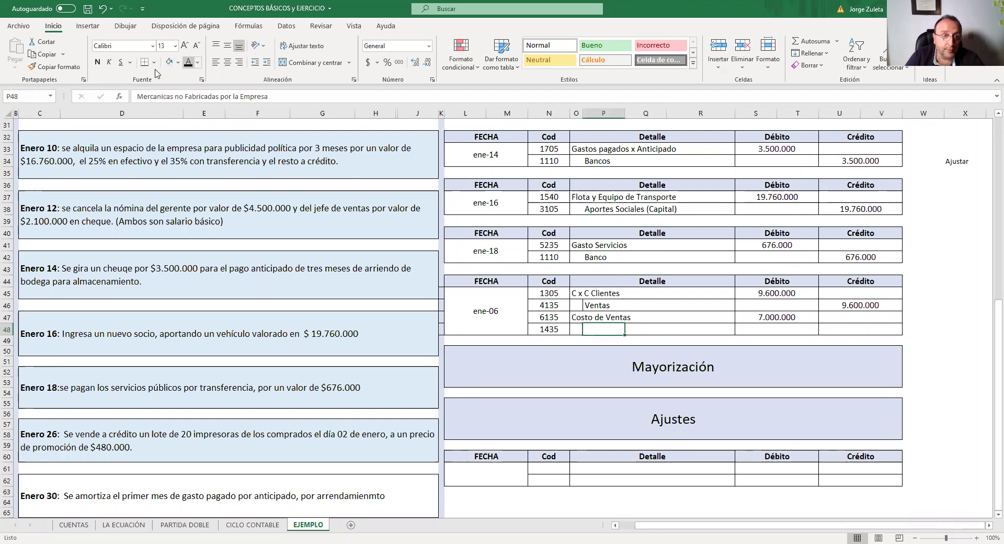
pyautogui.scroll(4, 628, 221)
pyautogui.scroll(-2, 826, 456)
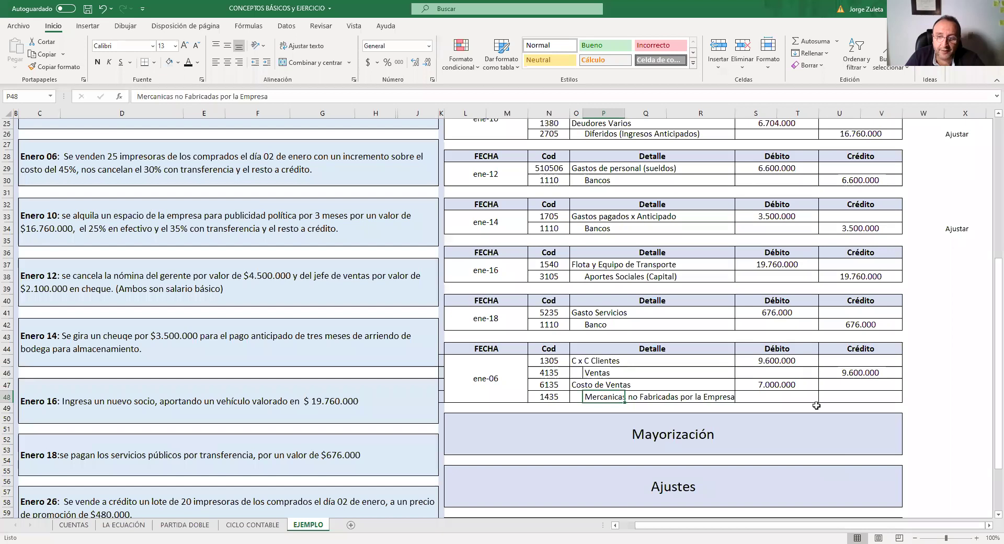
pyautogui.click(819, 407)
pyautogui.press('Up')
pyautogui.scroll(-1, 935, 459)
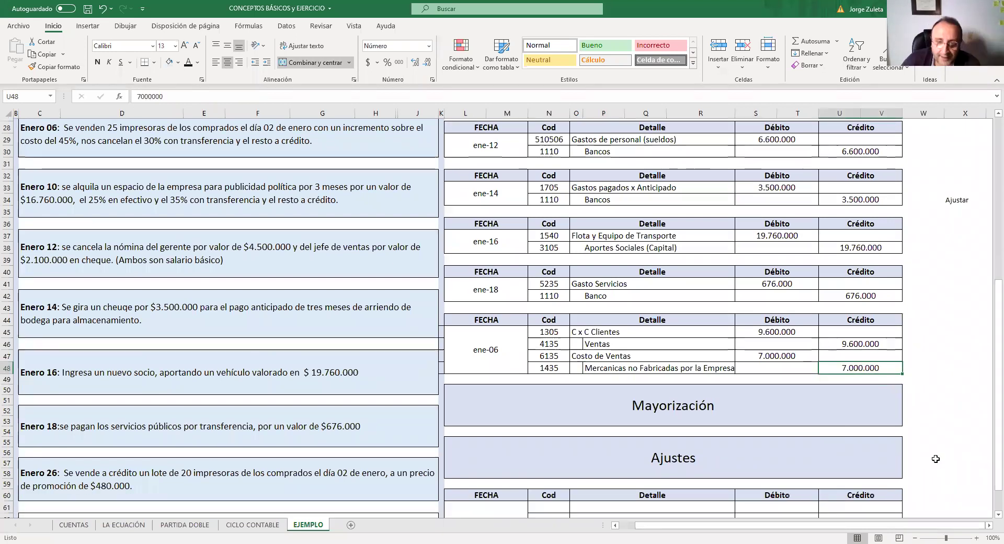
# Step: Select all the journal entries from ene-02 through the last sales entry to review the complete January journal
pyautogui.scroll(1, 934, 461)
pyautogui.scroll(6, 928, 465)
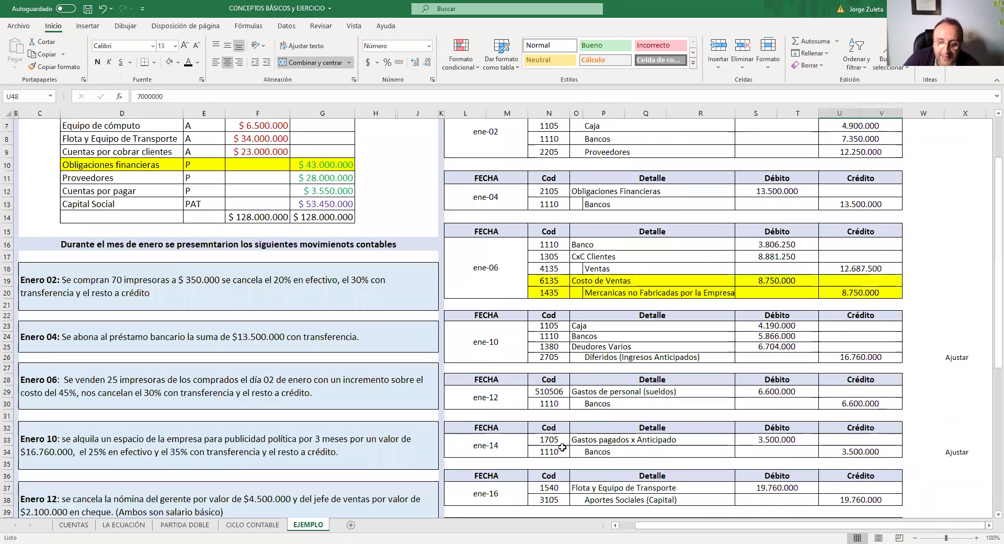
pyautogui.scroll(2, 562, 447)
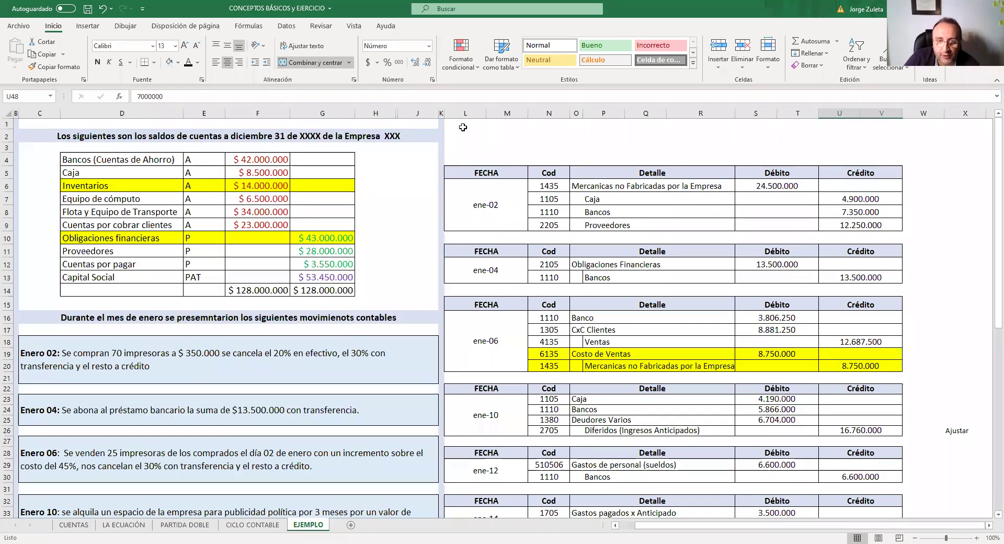
pyautogui.click(491, 136)
pyautogui.moveTo(465, 124); pyautogui.dragTo(896, 146)
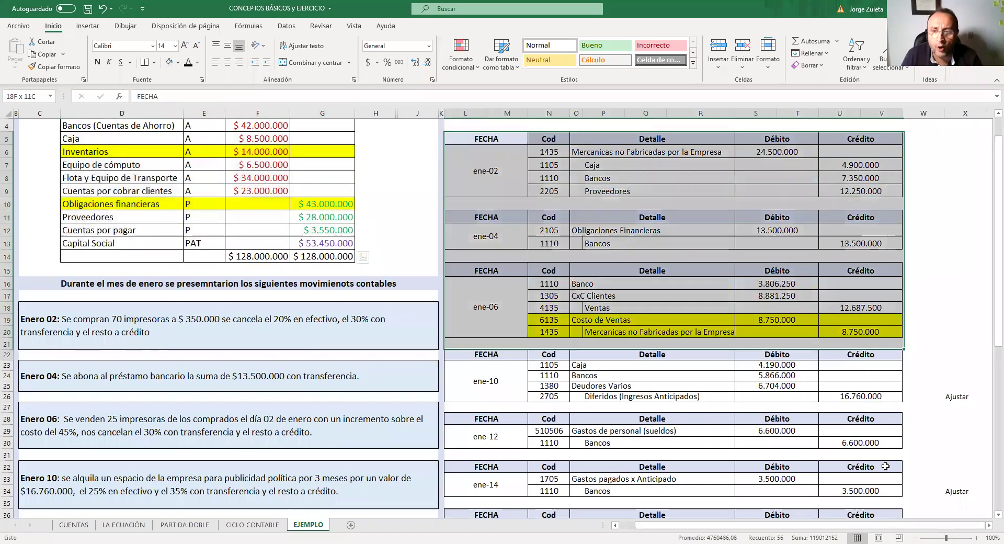
pyautogui.moveTo(886, 466); pyautogui.dragTo(849, 377)
pyautogui.scroll(-8, 848, 378)
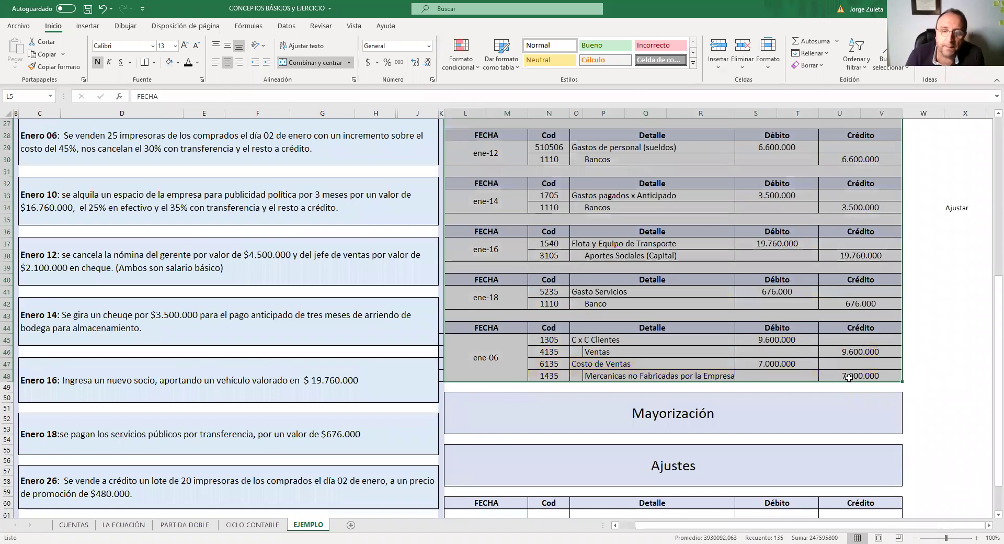
# Step: Examine the Mayorización and Ajustes headings and the blank adjustment entry table below them
pyautogui.click(626, 410)
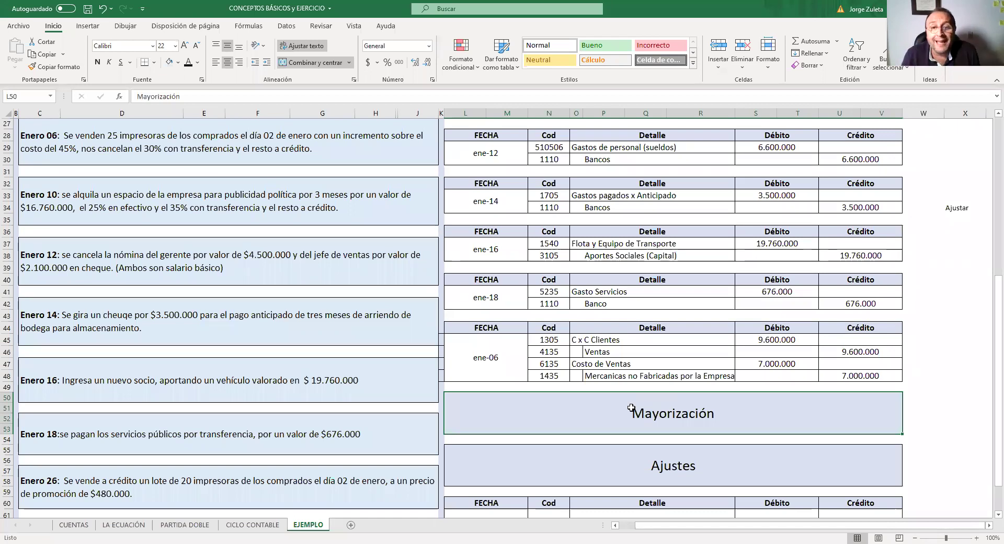
pyautogui.scroll(-1, 648, 414)
pyautogui.click(650, 440)
pyautogui.scroll(-2, 767, 452)
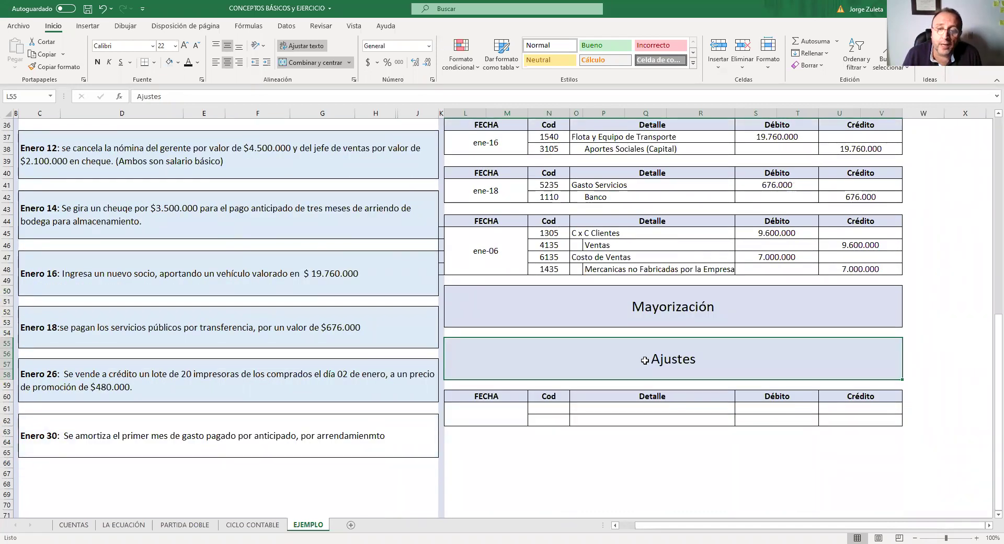
pyautogui.moveTo(617, 353); pyautogui.dragTo(620, 419)
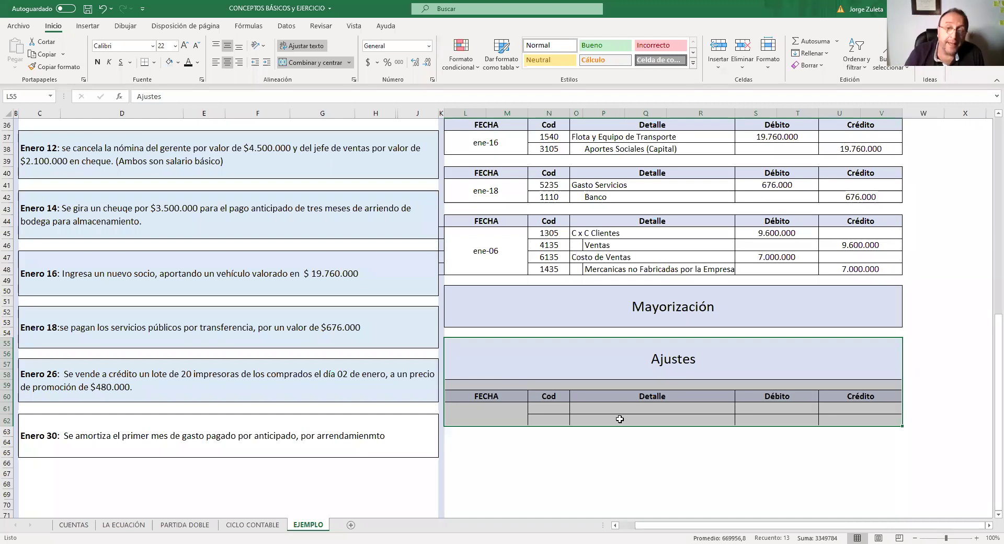
pyautogui.click(633, 357)
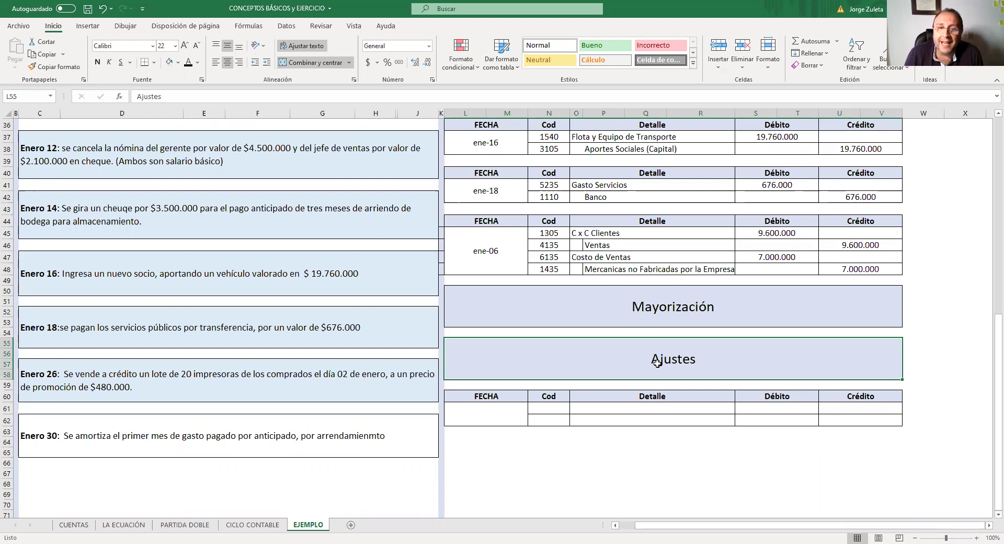
# Step: Highlight the whole block of January journal entries again, from the ene-02 header to the last Mercanicas no Fabricadas line
pyautogui.scroll(12, 487, 184)
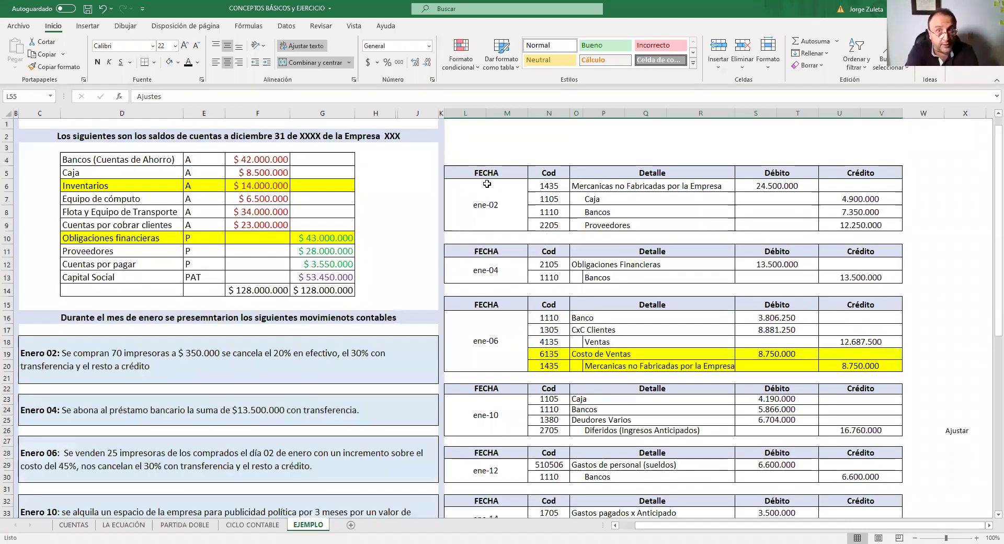
pyautogui.moveTo(466, 166); pyautogui.dragTo(767, 230)
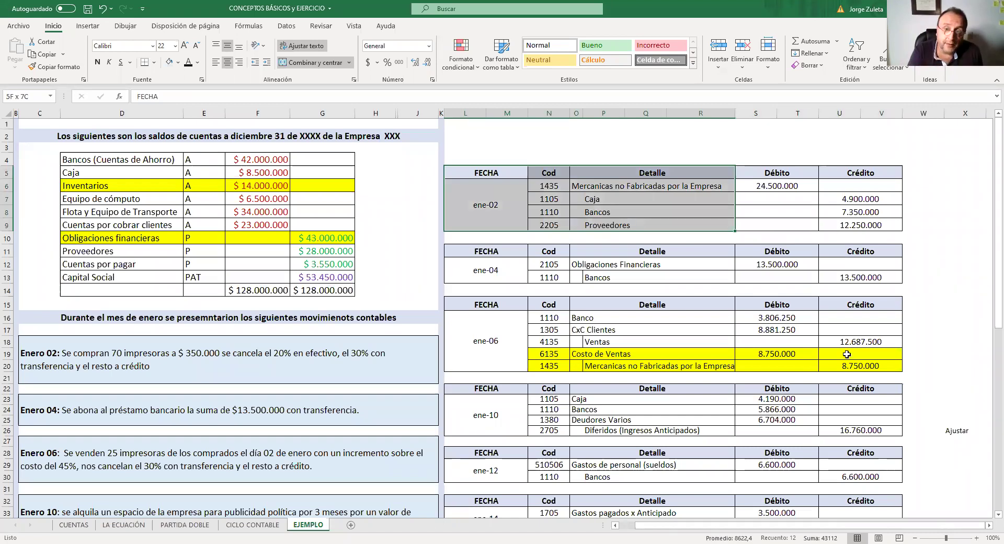
pyautogui.moveTo(846, 355); pyautogui.dragTo(883, 355)
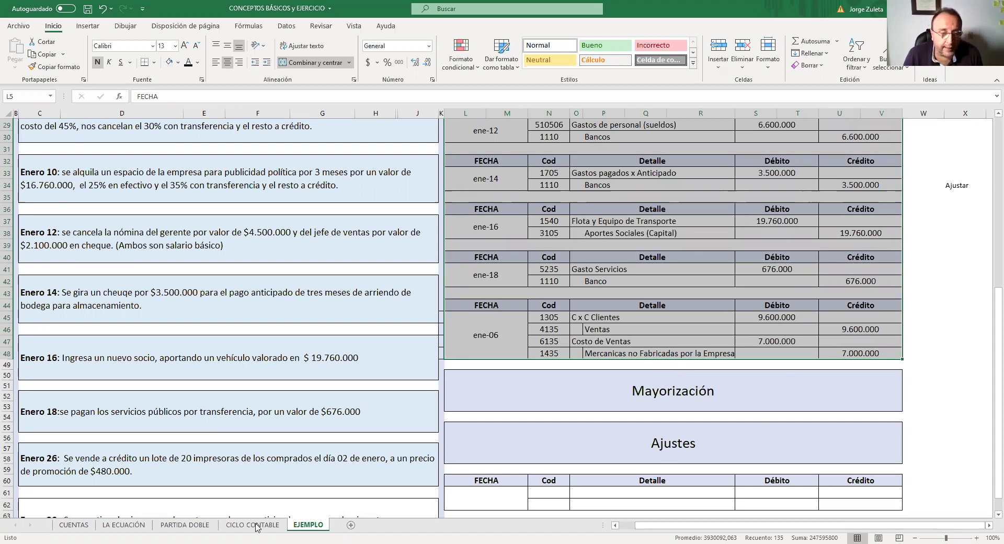
# Step: Switch to the CICLO CONTABLE sheet and examine the Registros de Diario and Saldos de Cuentas stages with their descriptions
pyautogui.scroll(6, 258, 527)
pyautogui.click(652, 447)
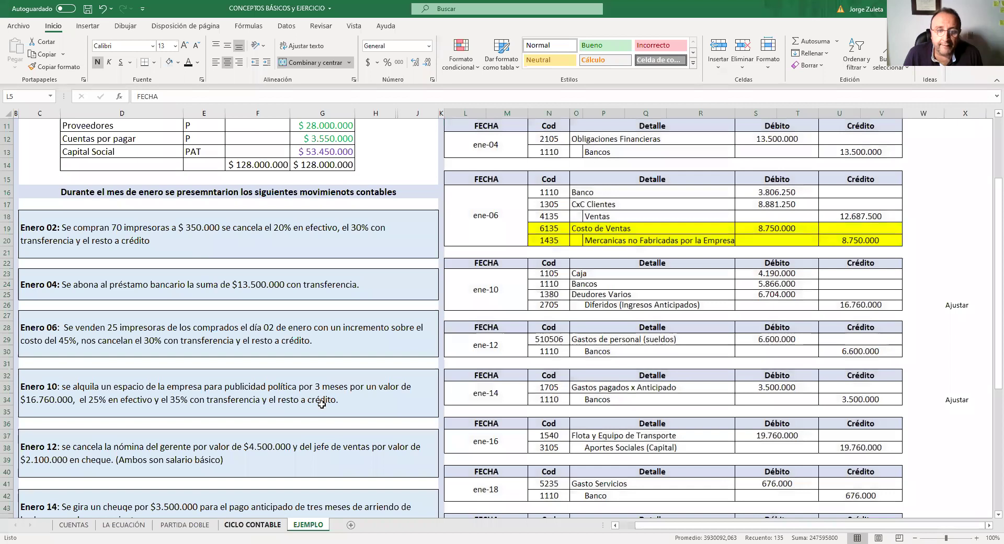
pyautogui.hotkey('ctrl', 'pageup')
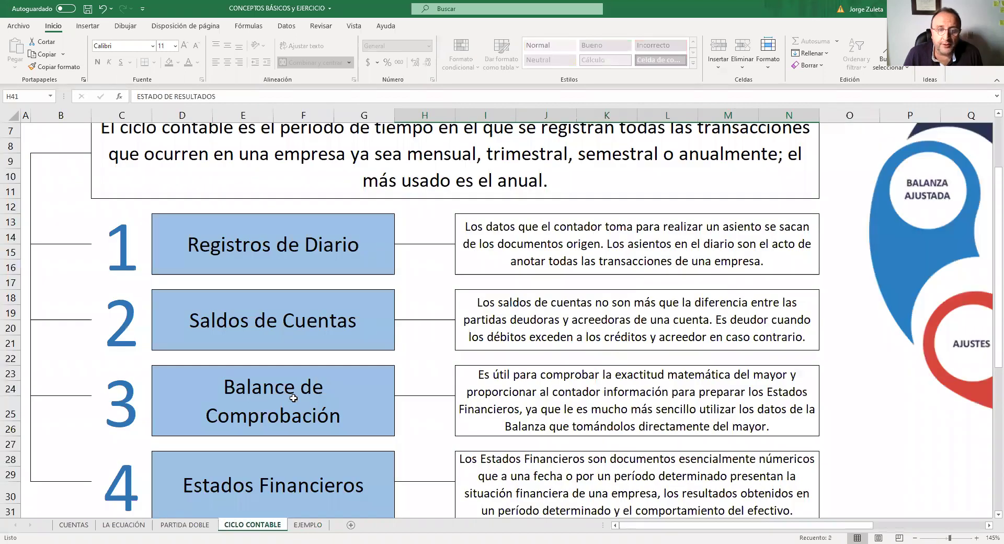
pyautogui.click(332, 374)
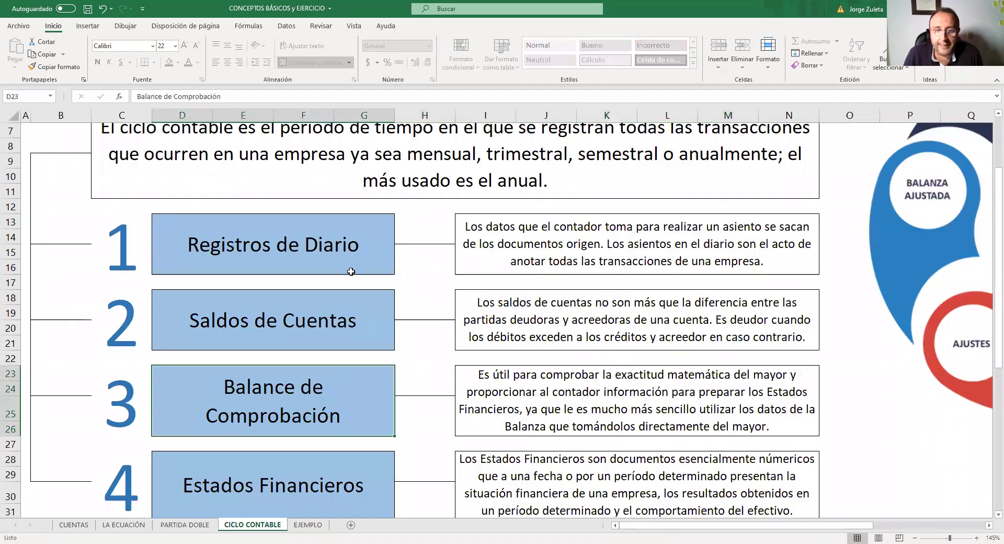
pyautogui.click(754, 240)
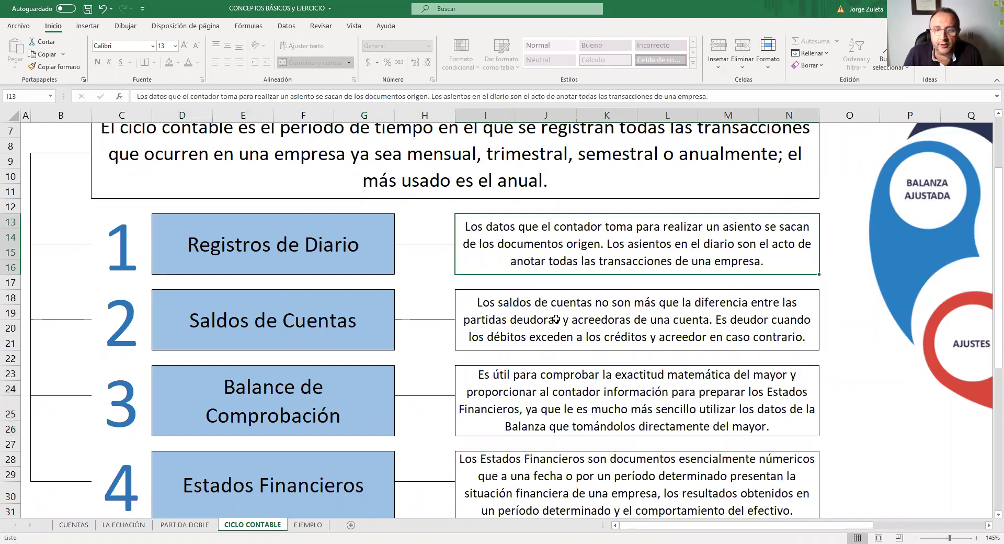
pyautogui.click(313, 322)
pyautogui.click(522, 317)
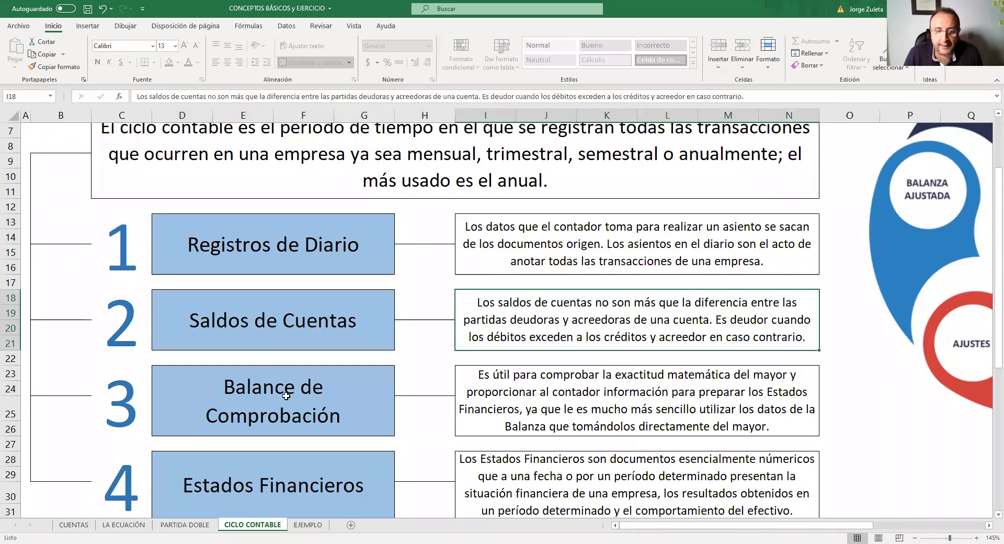